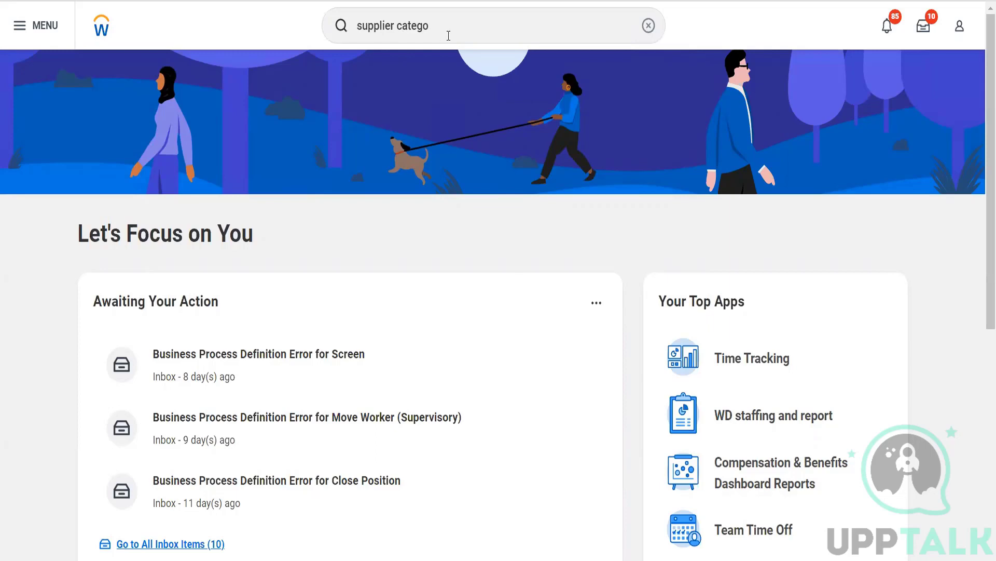
Step: Search 'supplier categ' and open Maintain Supplier Categories, which lists 179 existing categories
left_click(449, 36)
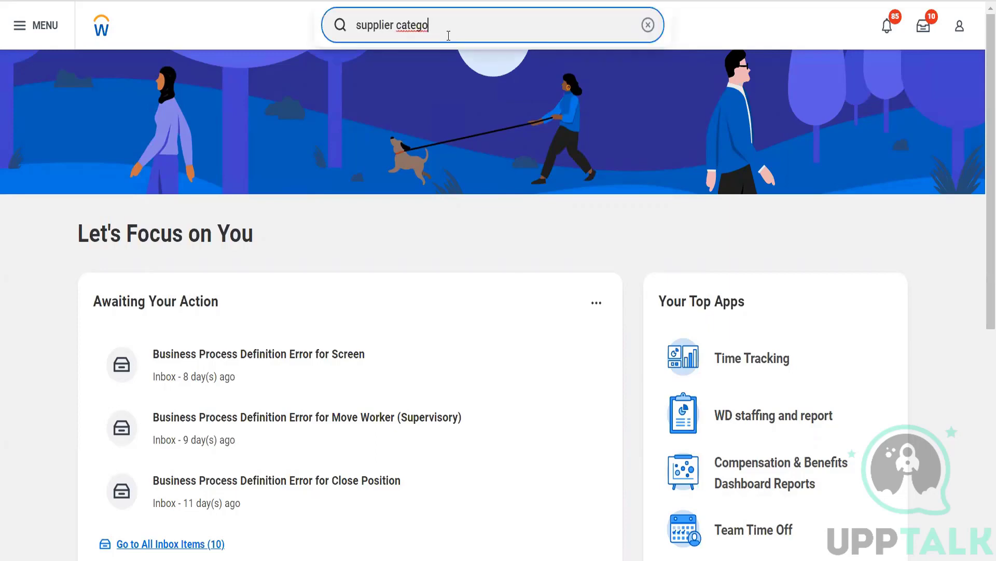
key("BackSpace")
type("\\")
key("BackSpace")
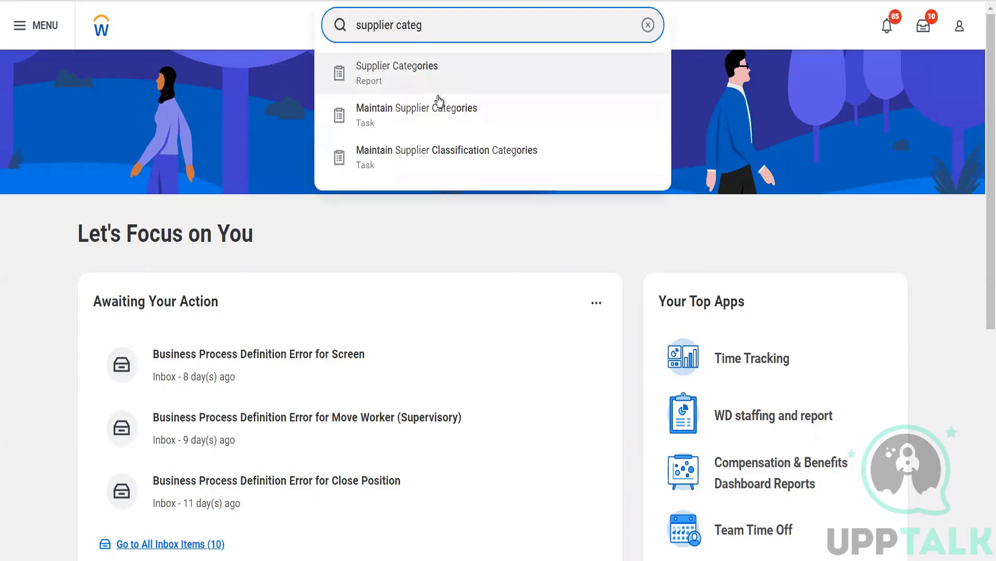
left_click(436, 114)
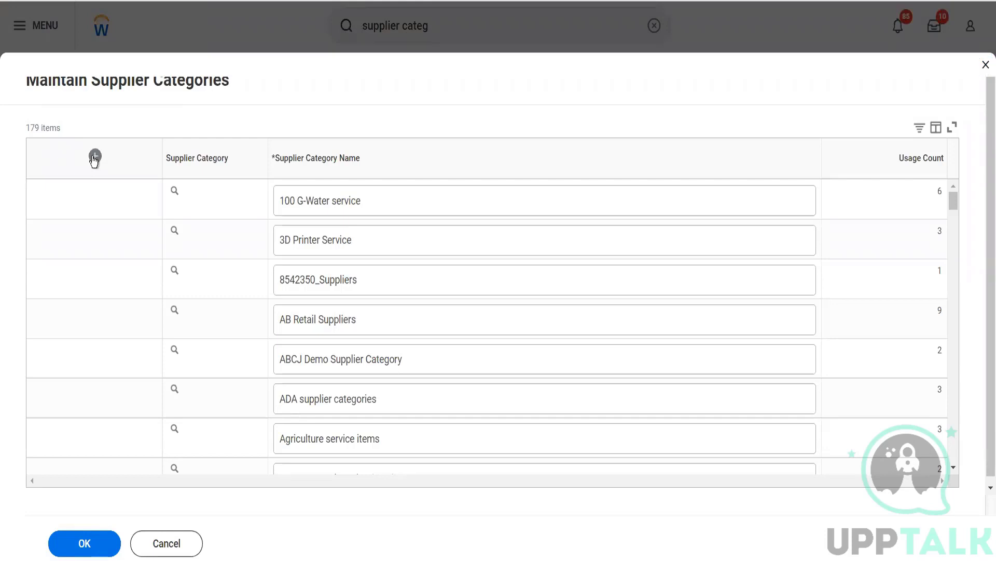
Step: Add a supplier category row named 'Health Supplements', correct its spelling, and save it
left_click(95, 155)
left_click(303, 198)
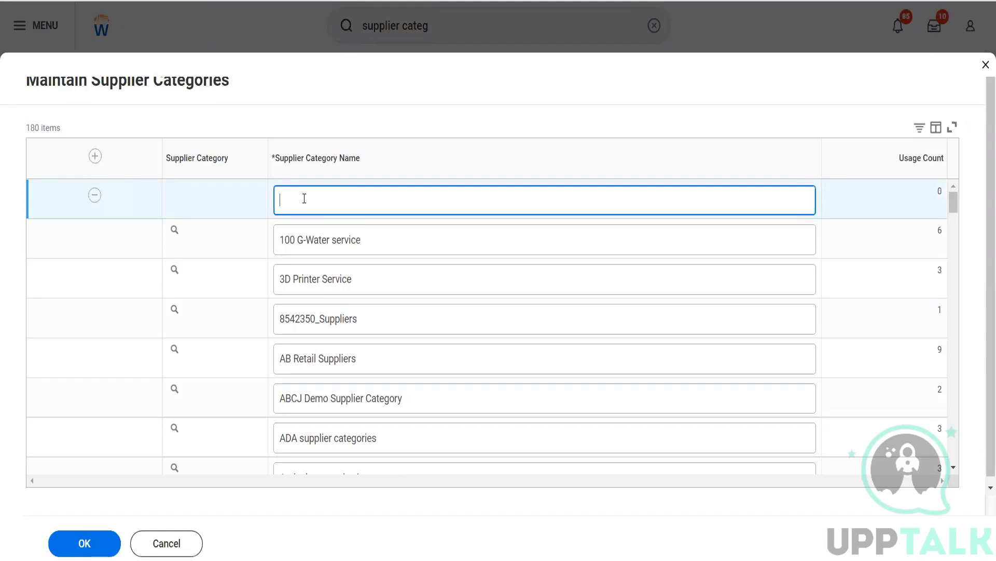
type("Health Suppliements")
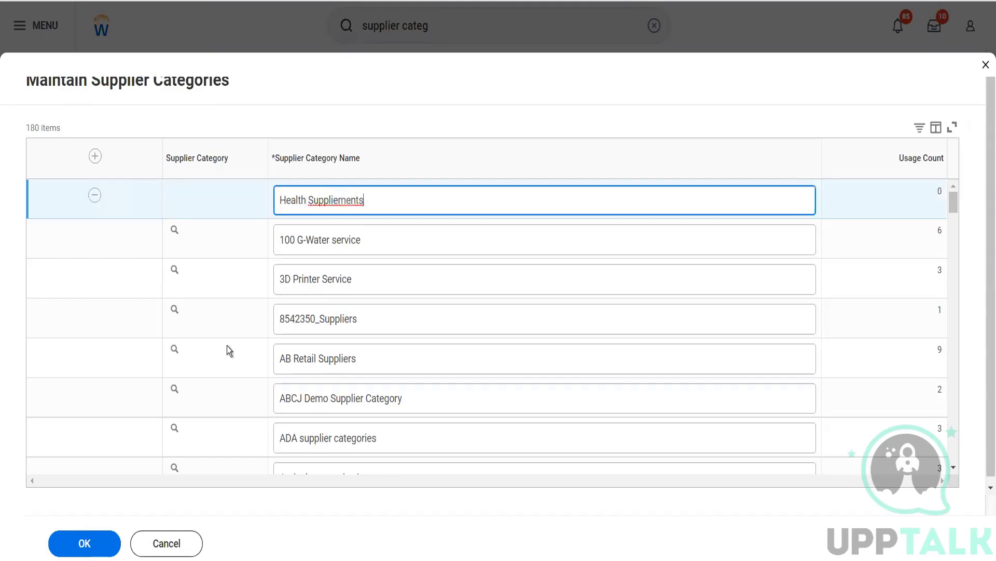
right_click(340, 203)
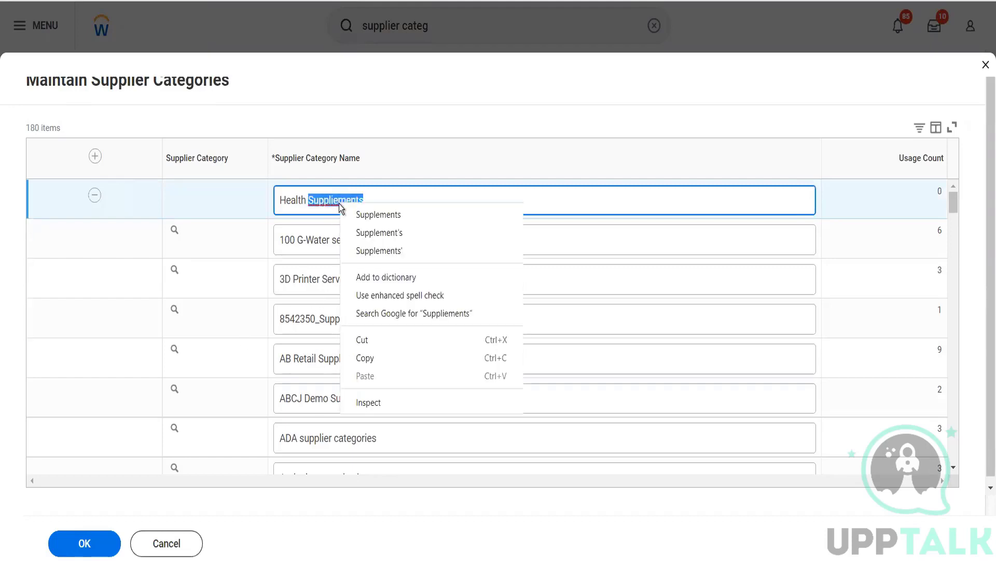
left_click(358, 215)
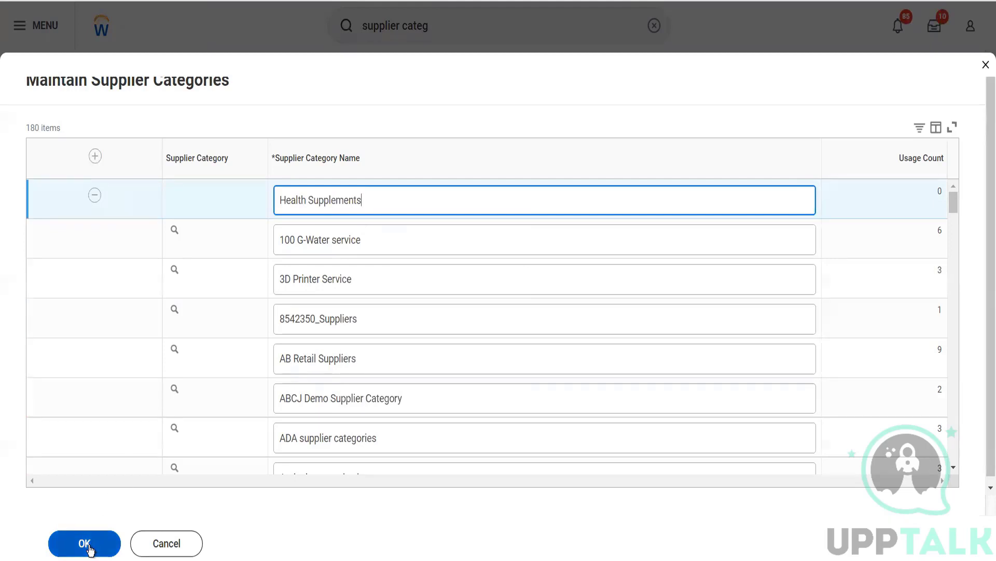
left_click(90, 547)
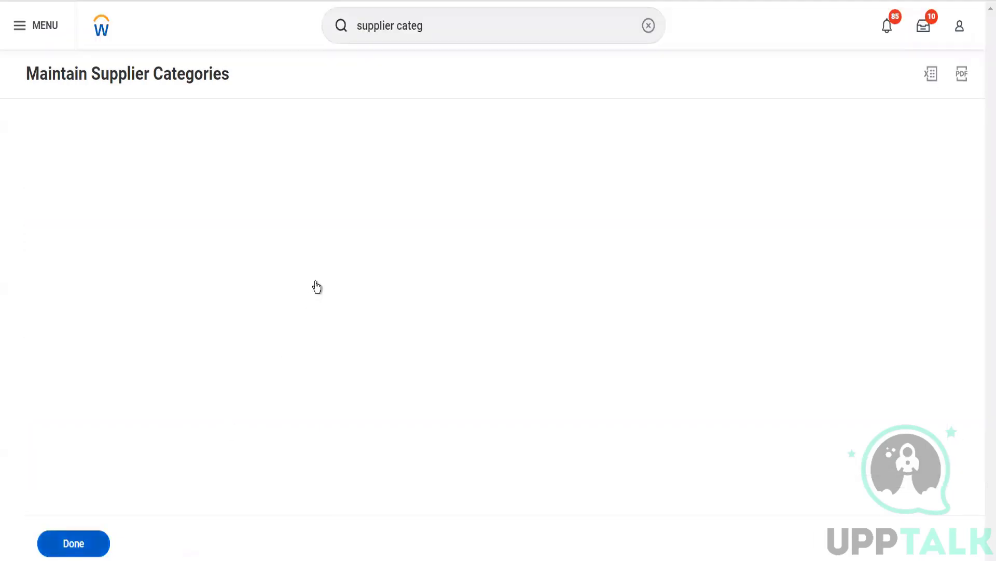
left_click(450, 30)
Step: Search 'supplier group' and open the Maintain Supplier Groups task
key("BackSpace")
key("BackSpace")
key("BackSpace")
key("BackSpace")
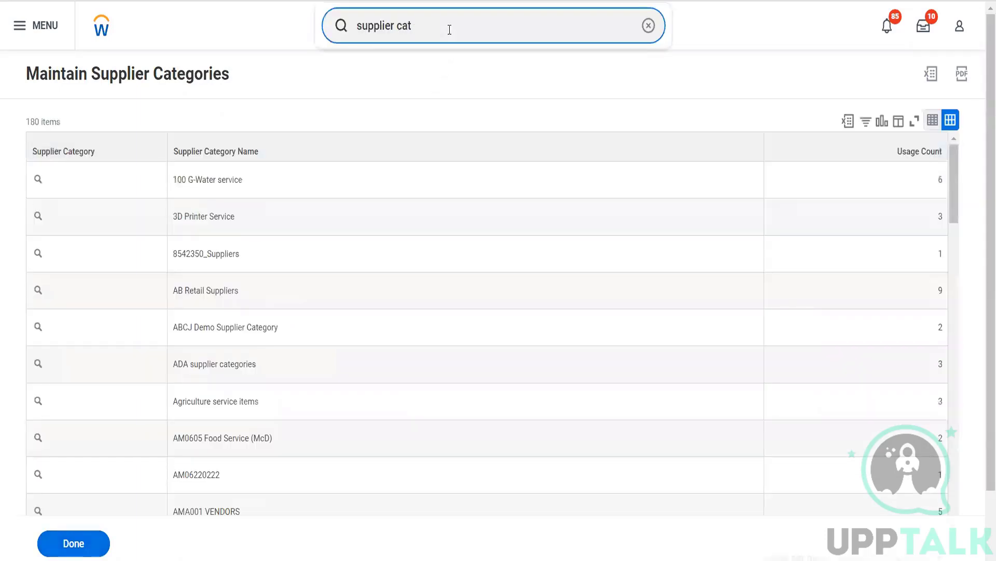
key("BackSpace")
key("BackSpace")
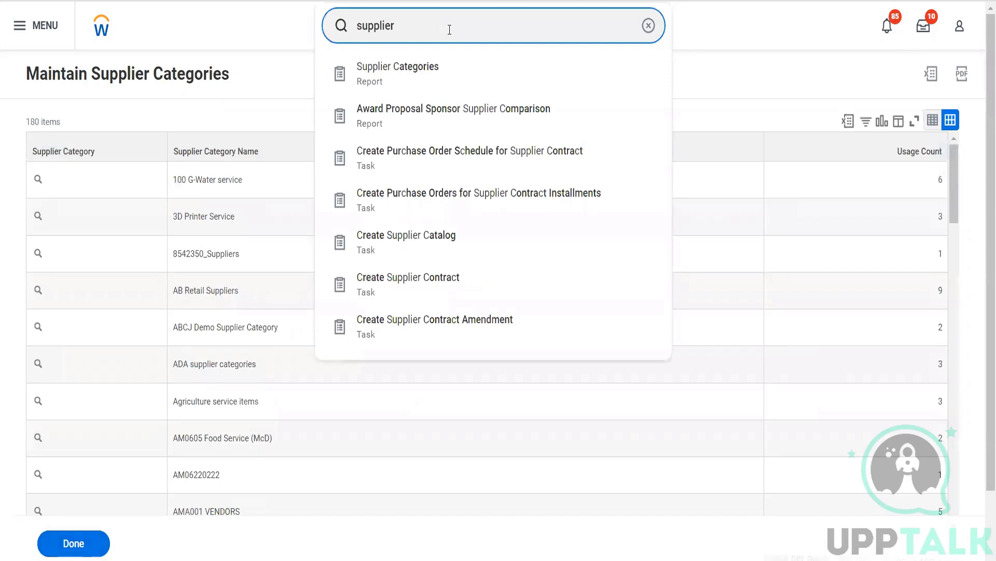
type("group")
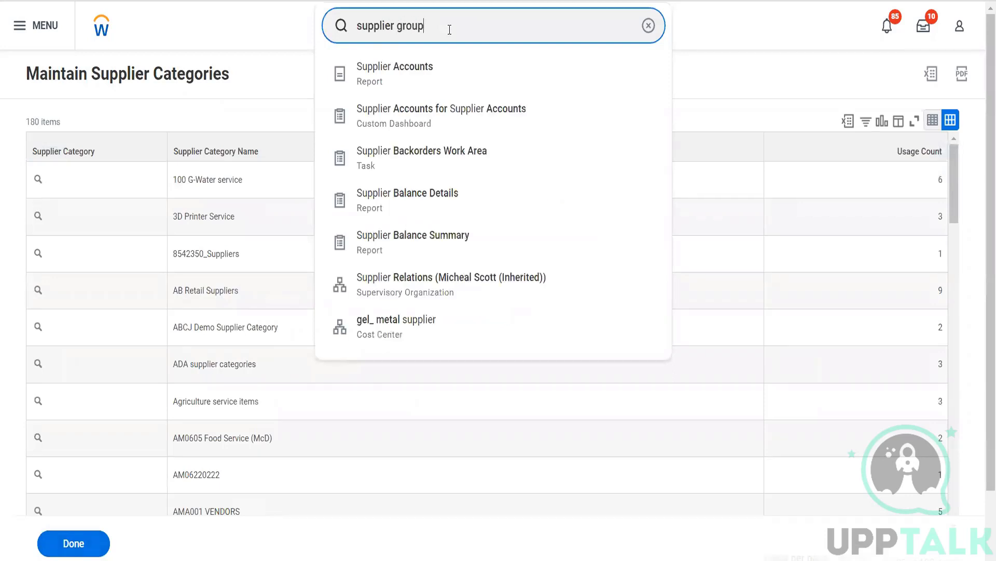
left_click(426, 126)
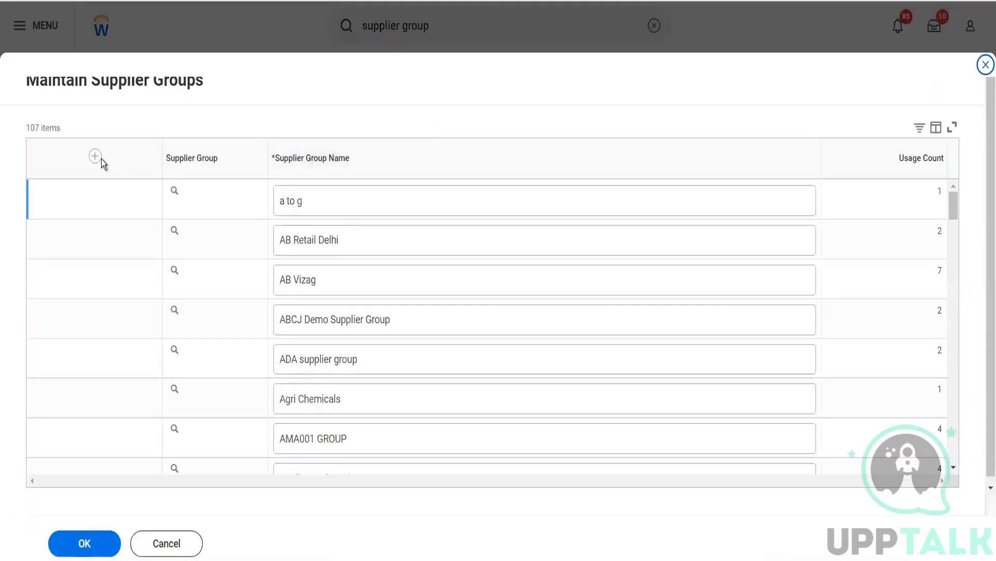
Step: Add a supplier group row named 'Health Industry' and save it with OK
left_click(96, 156)
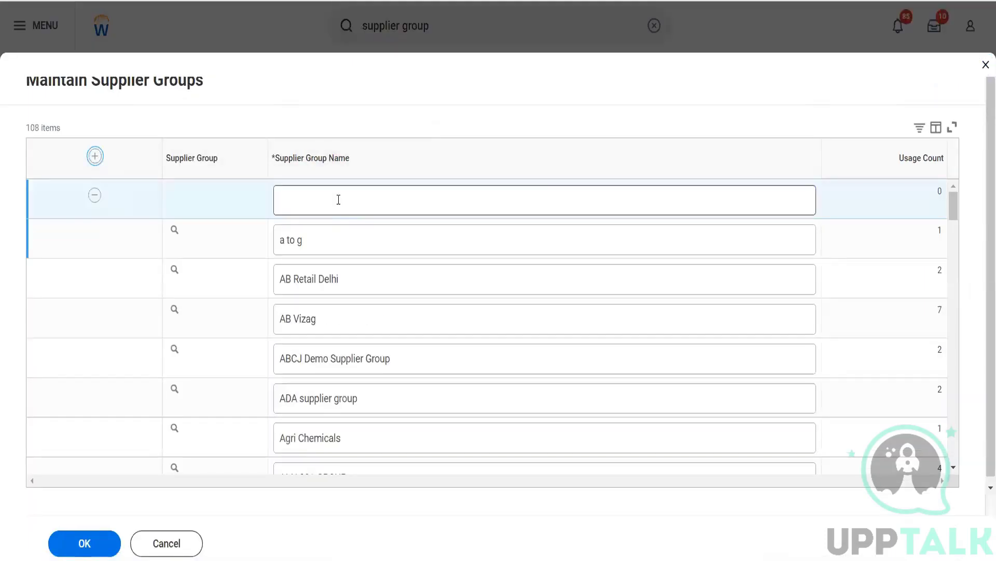
left_click(339, 199)
type("Health Ins")
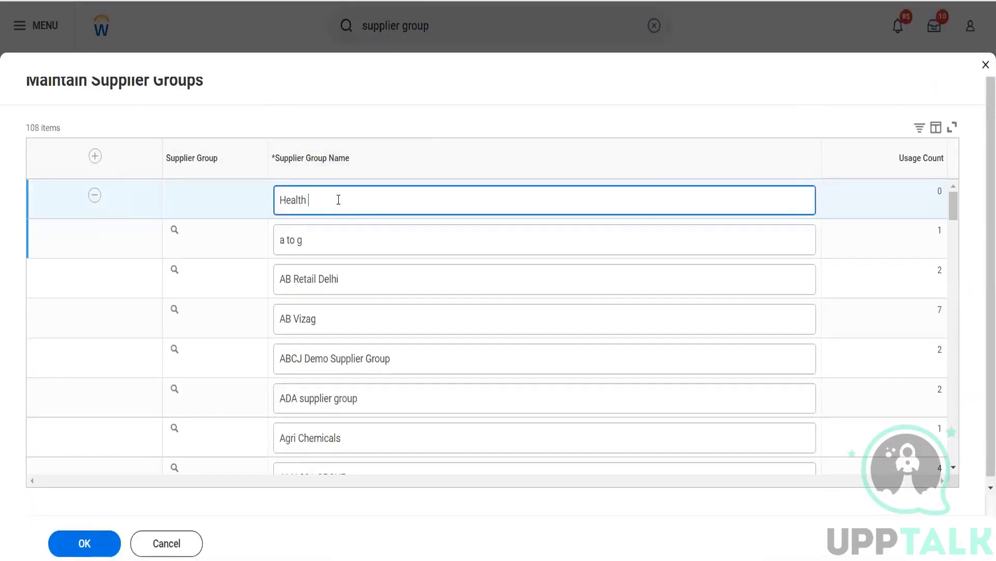
type("dustry")
left_click(94, 542)
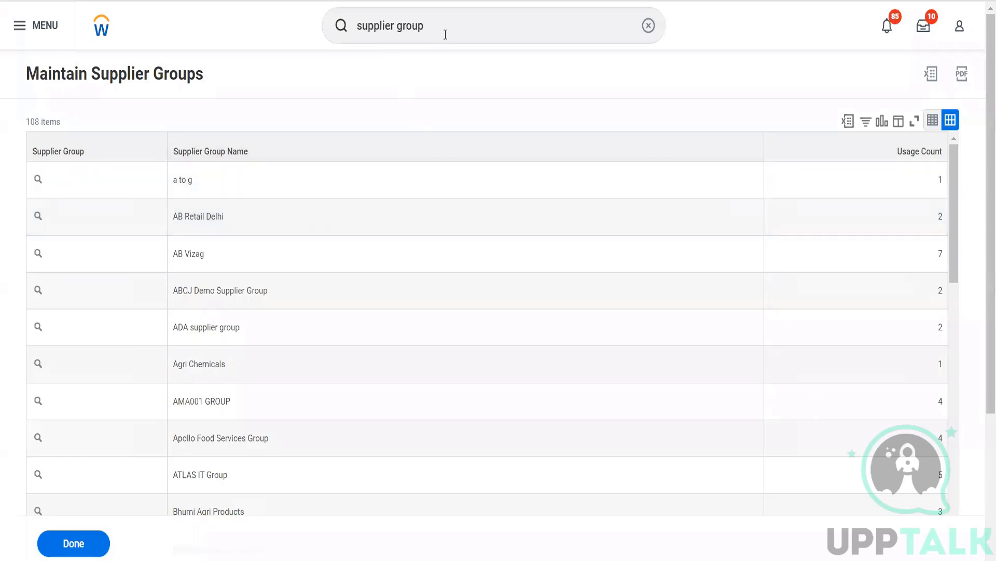
left_click(446, 34)
left_click_drag(445, 34, 323, 58)
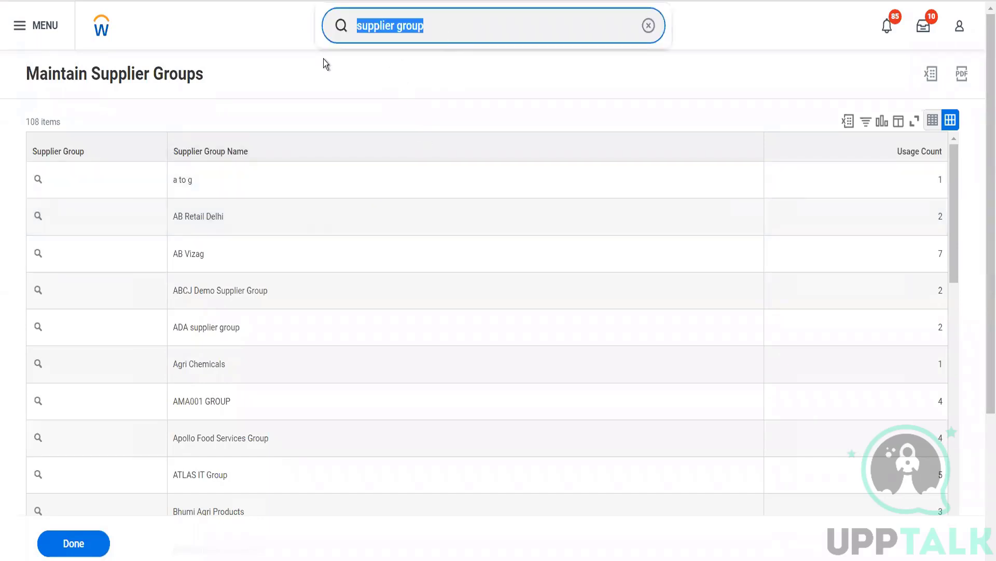
Step: Open Maintain Payment Terms via 'pay terms' and add a payment term named 'Net 4 Days'
type("pay terms")
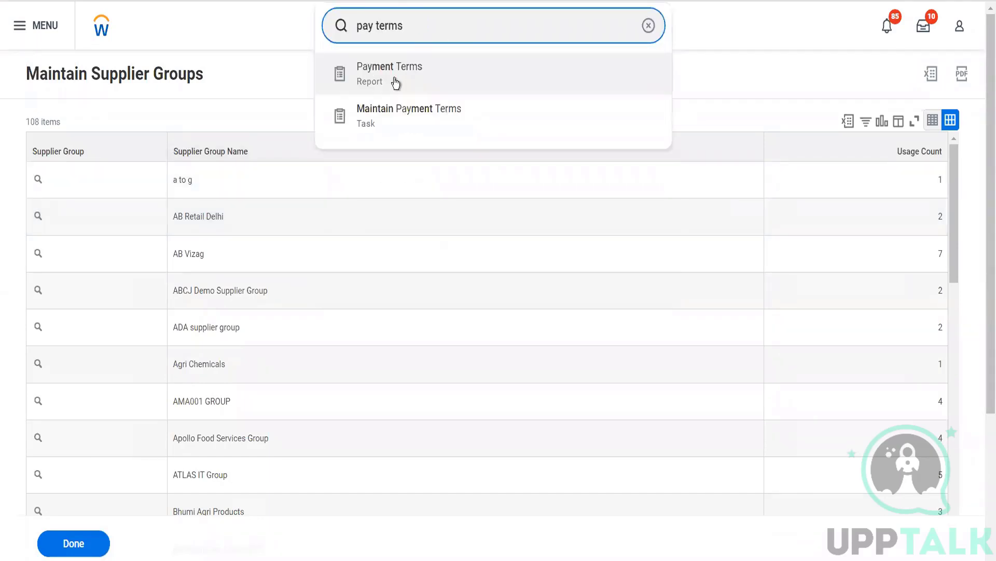
left_click(399, 124)
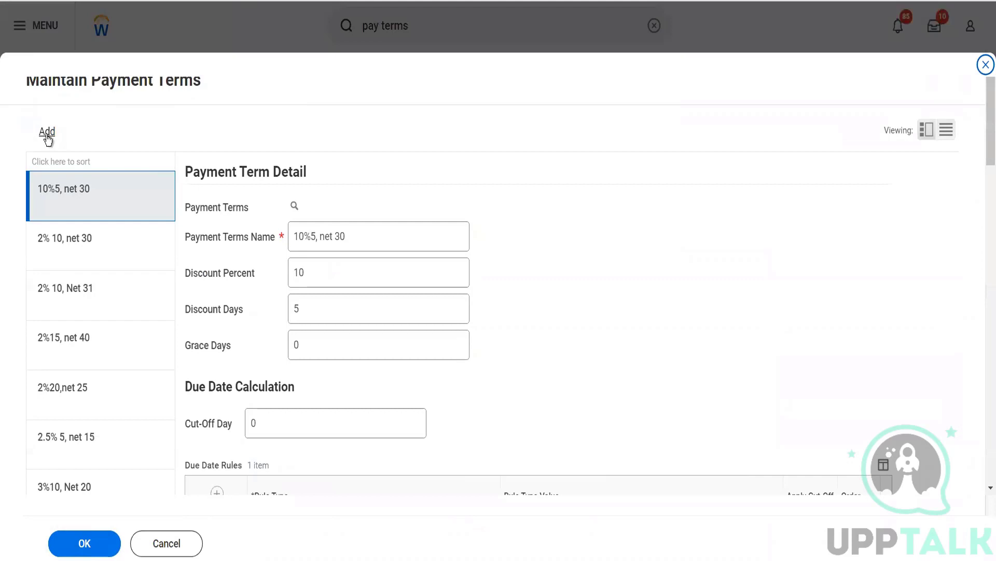
left_click(47, 132)
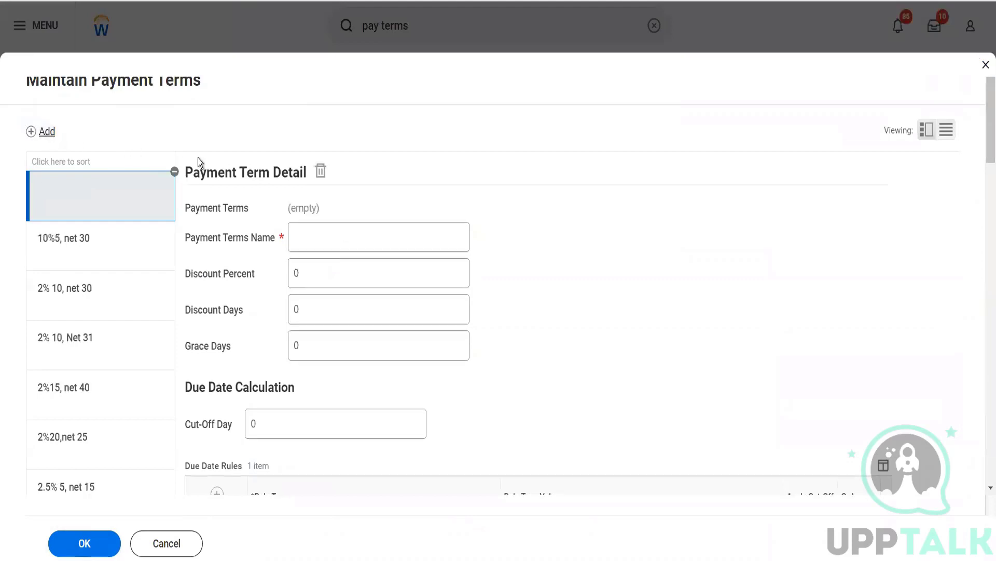
left_click(317, 233)
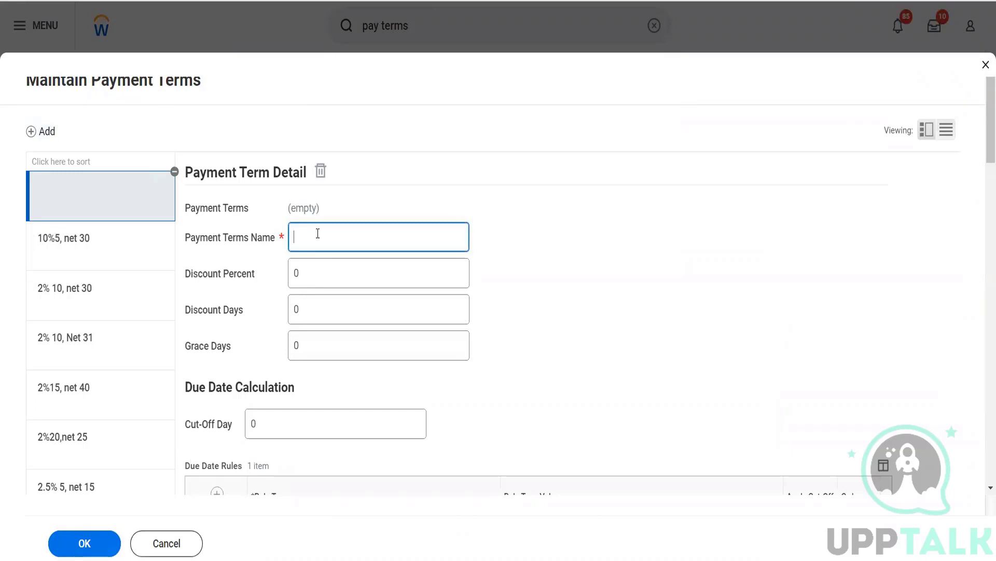
type("Net 4 Days")
key("Tab")
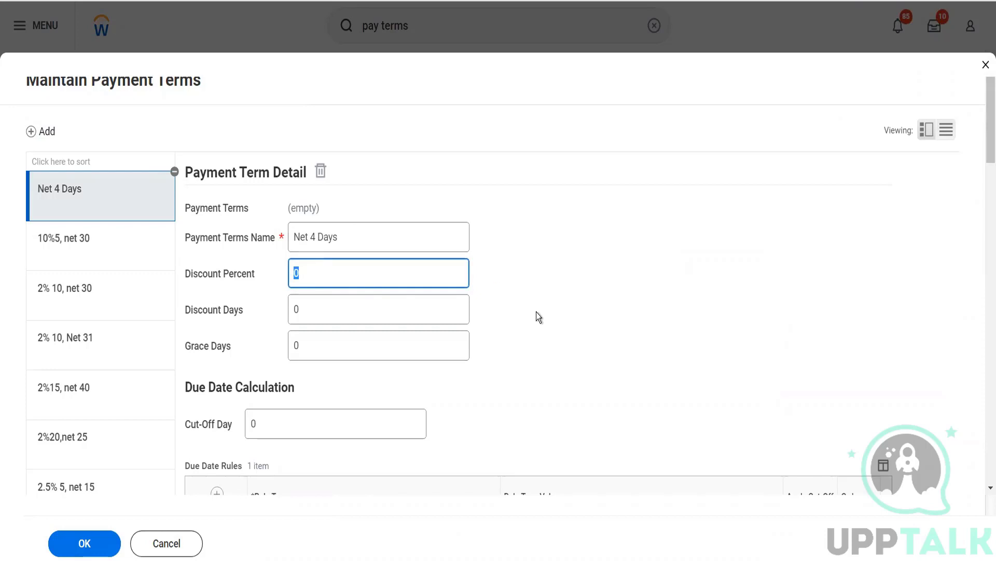
Step: Set the payment term's discount percent to 1 and discount days to 1
scroll(536, 312, "down", 5)
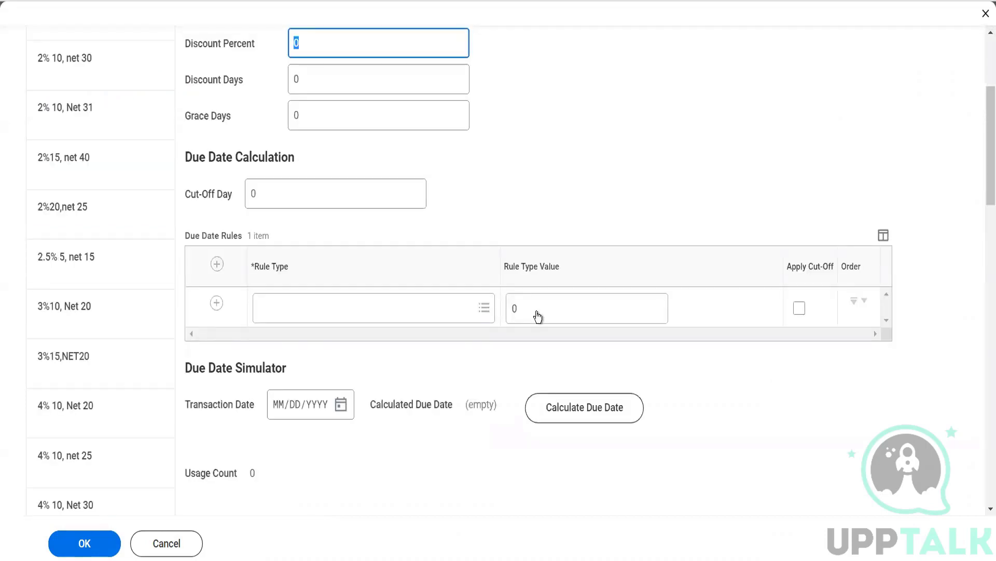
scroll(537, 317, "up", 1)
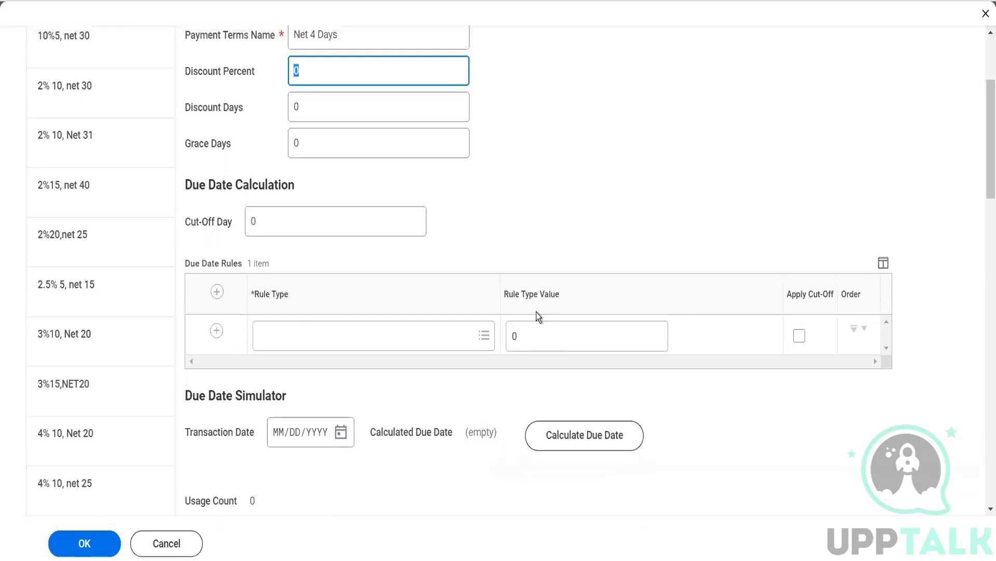
type("1")
key("Tab")
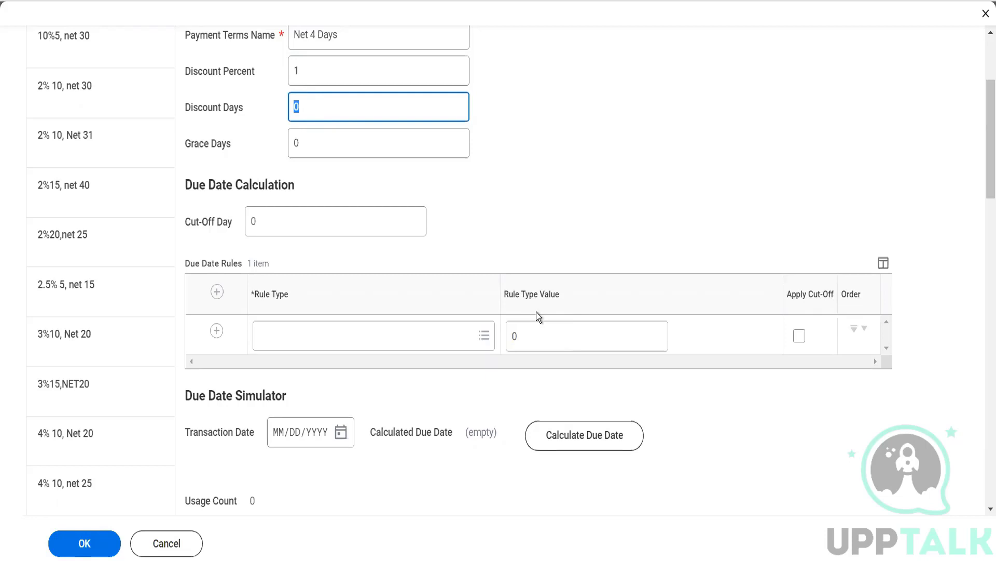
type("1")
key("Tab")
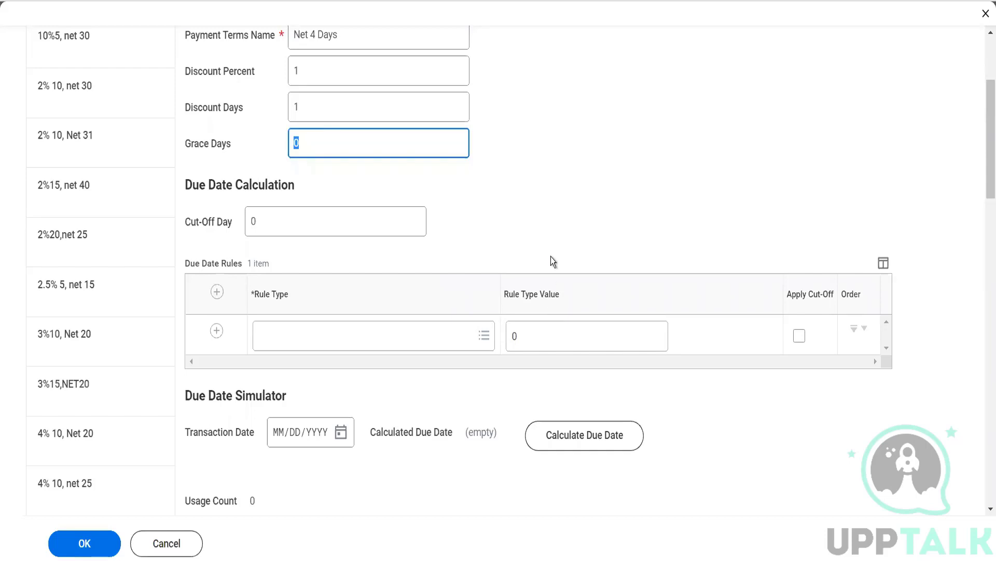
Step: Rename the term to 'Net 4 Days Supplier Payment term' and set grace days to 4
left_click(382, 37)
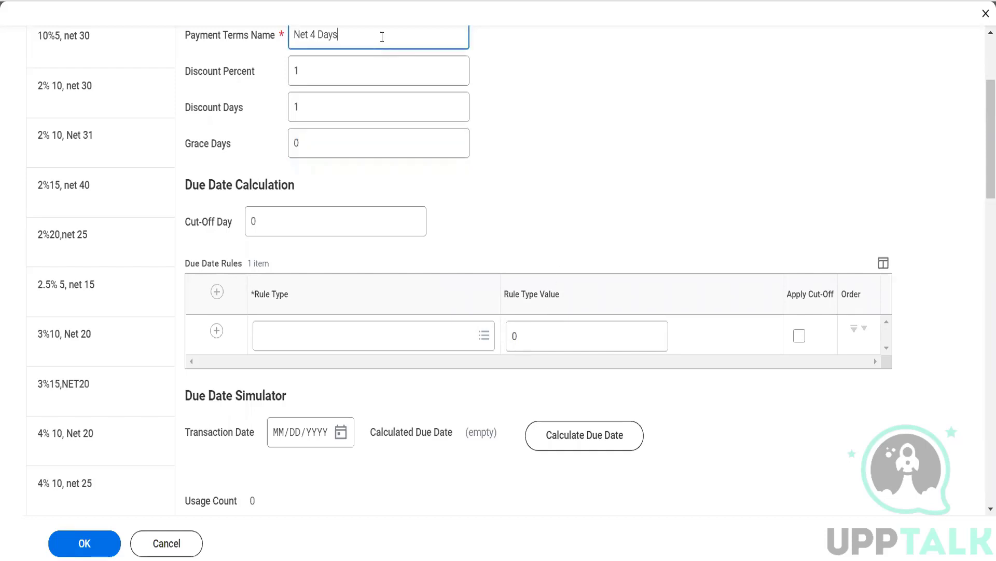
type("Supplier Payment term")
left_click(358, 147)
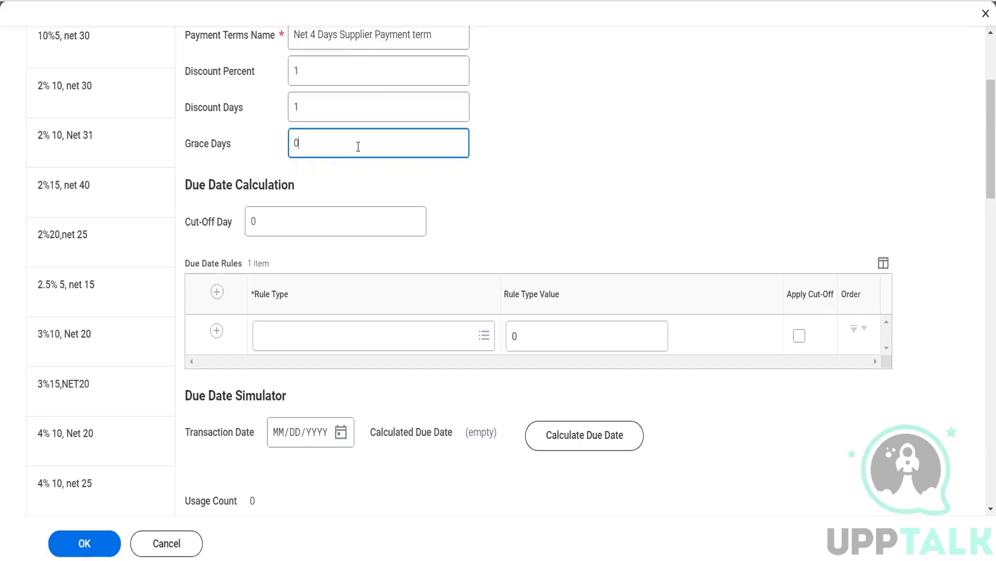
scroll(358, 146, "down", 1)
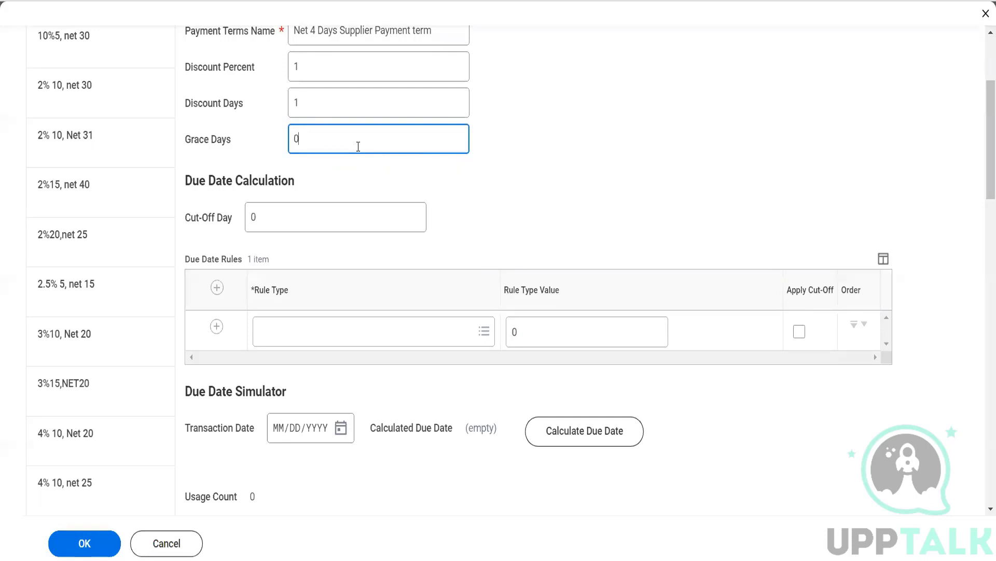
key("BackSpace")
type("4")
Step: Give the payment term an Add Days due date rule with value 4
left_click(331, 330)
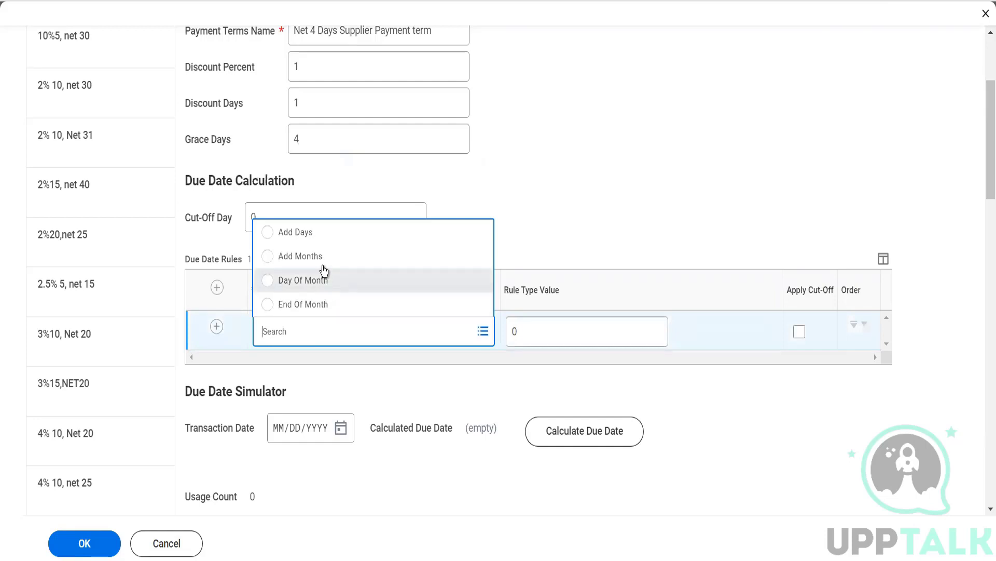
left_click(322, 232)
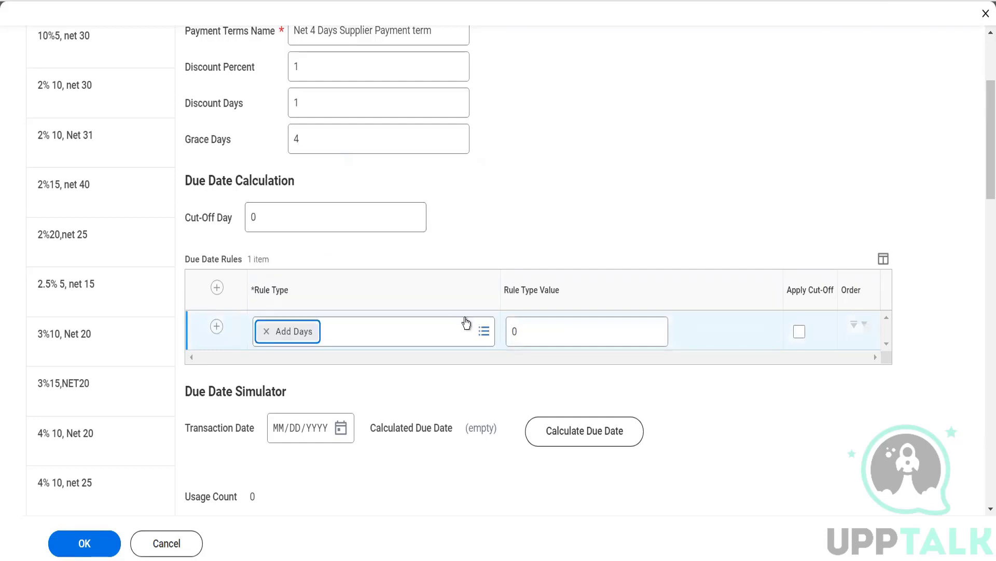
left_click(522, 331)
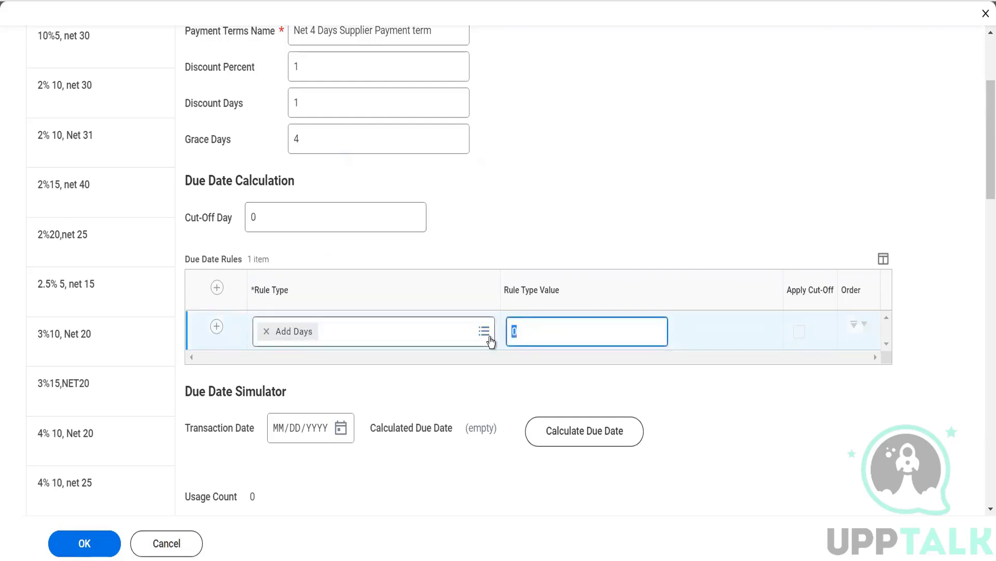
type("4")
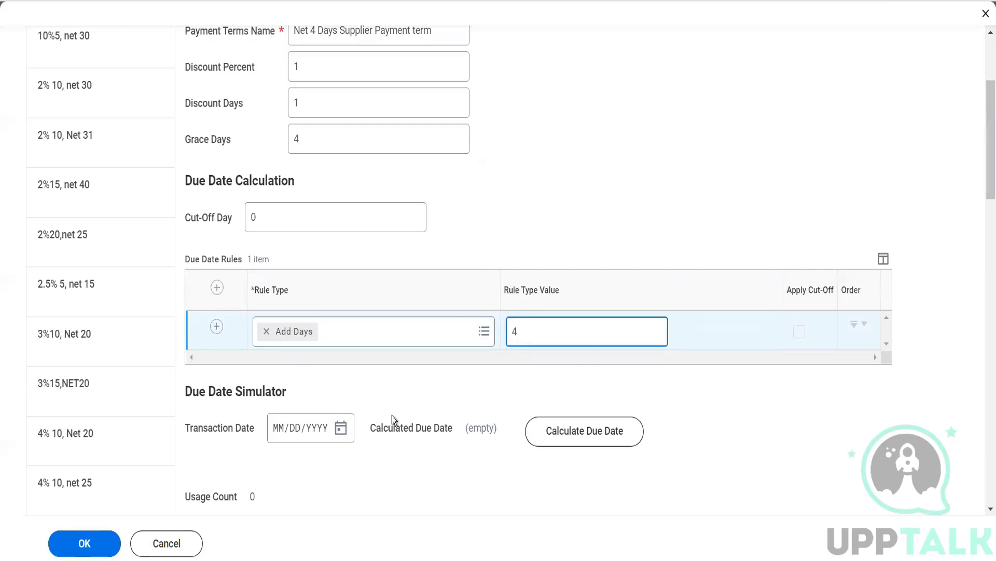
Step: Simulate transaction date 12/07/2022 and calculate the due date, getting 12/11/2022
left_click(345, 431)
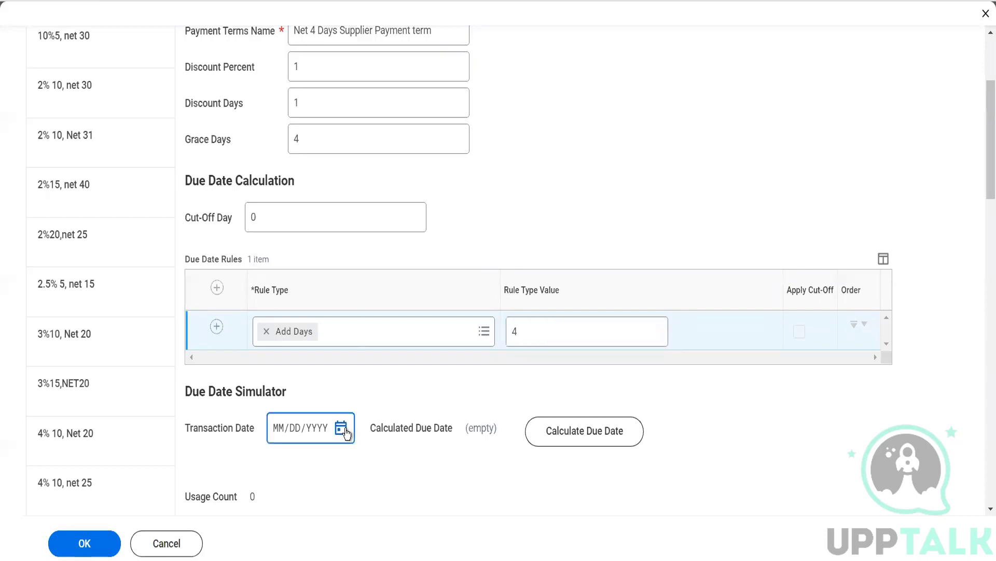
left_click(472, 344)
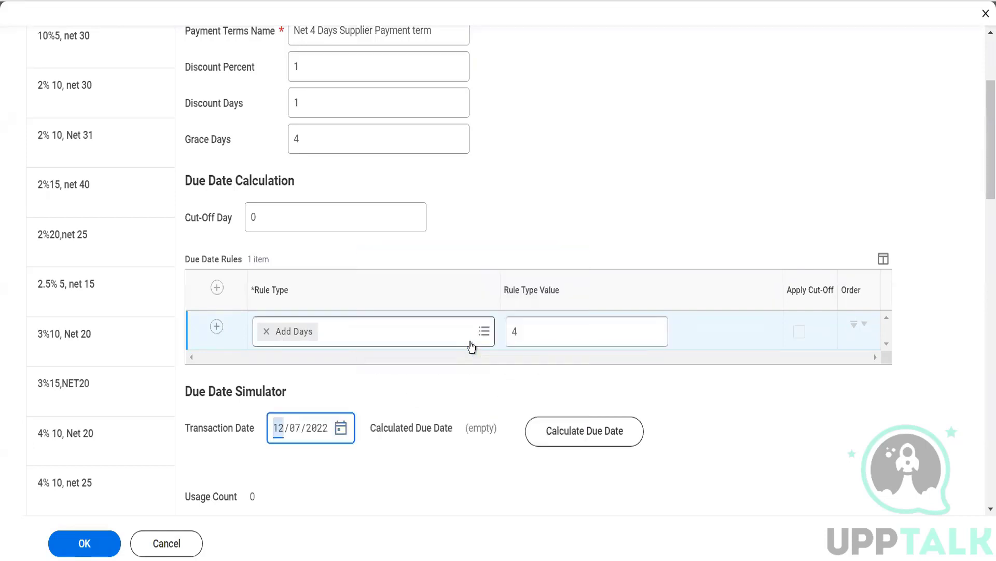
left_click(600, 434)
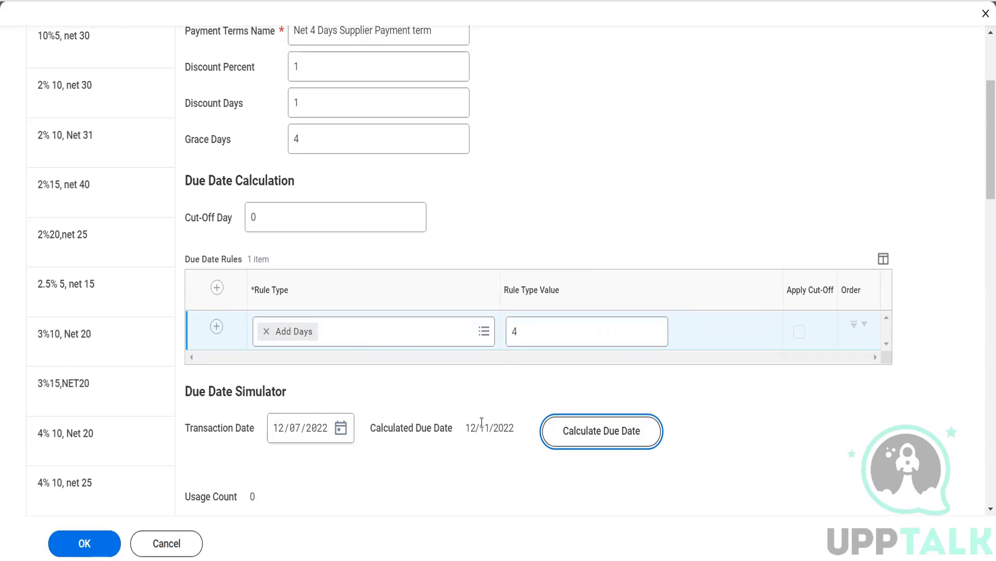
scroll(482, 423, "up", 3)
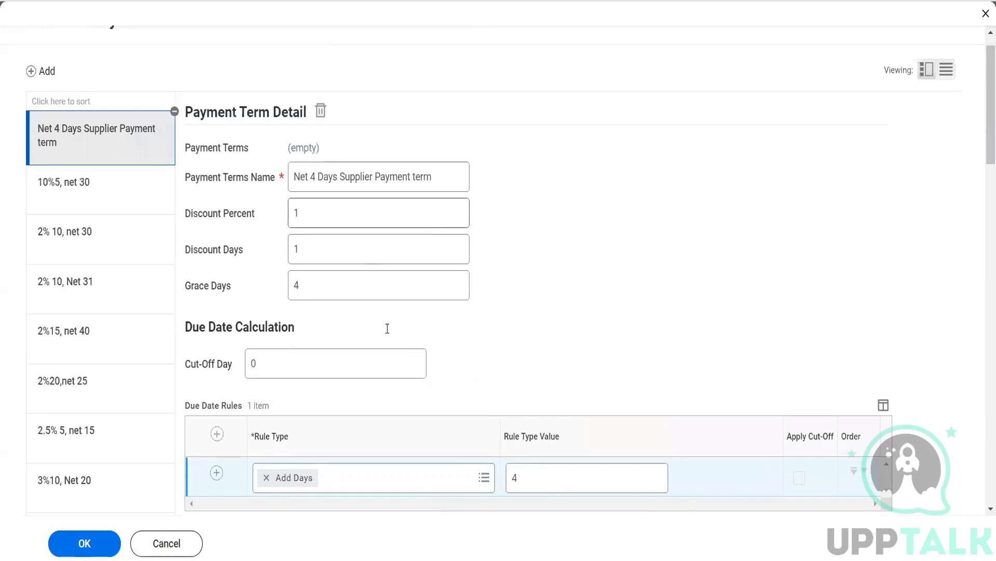
scroll(169, 474, "down", 3)
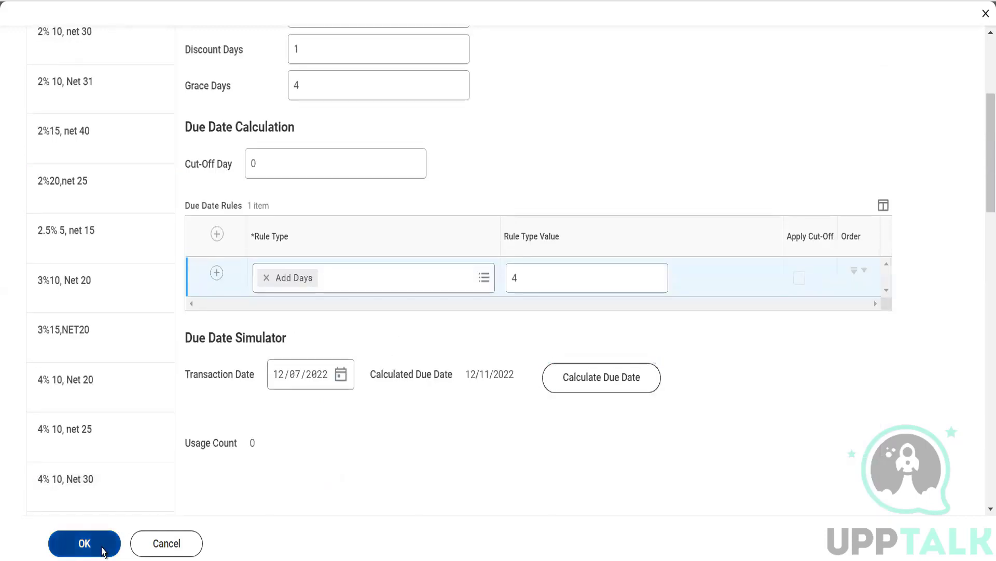
Step: Save the new payment term and open the Create Supplier task via 'cr supplier'
left_click(102, 549)
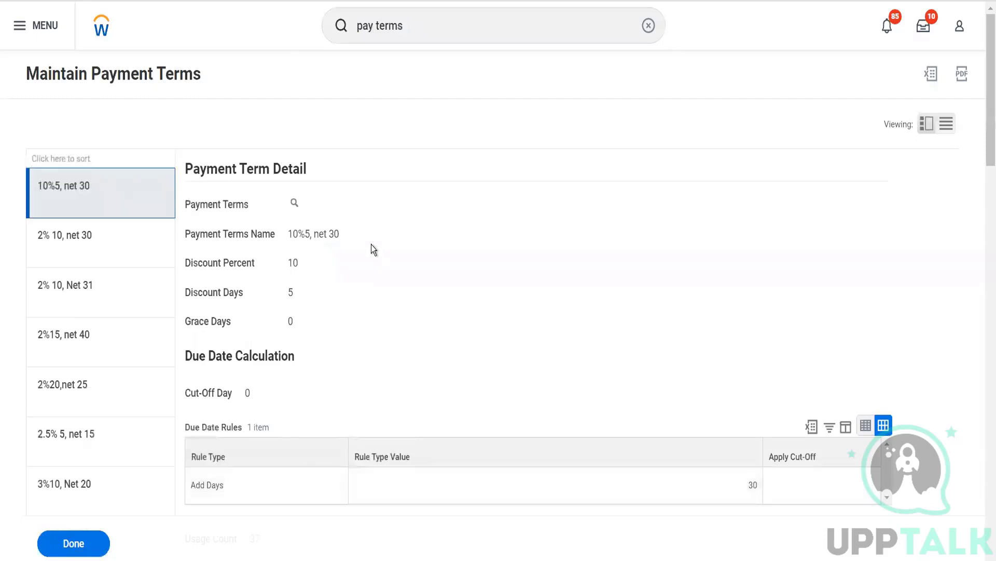
left_click_drag(423, 23, 347, 44)
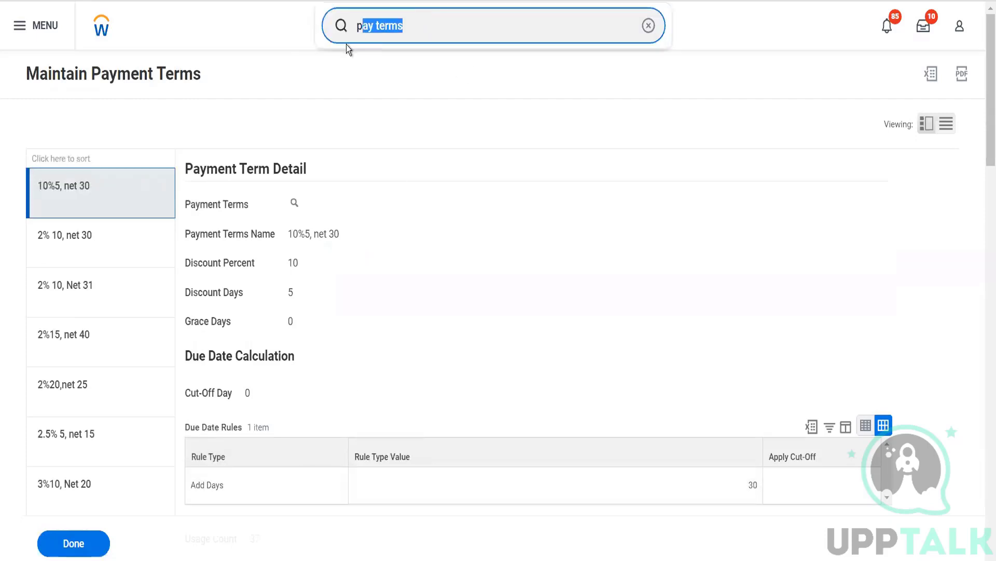
key("BackSpace")
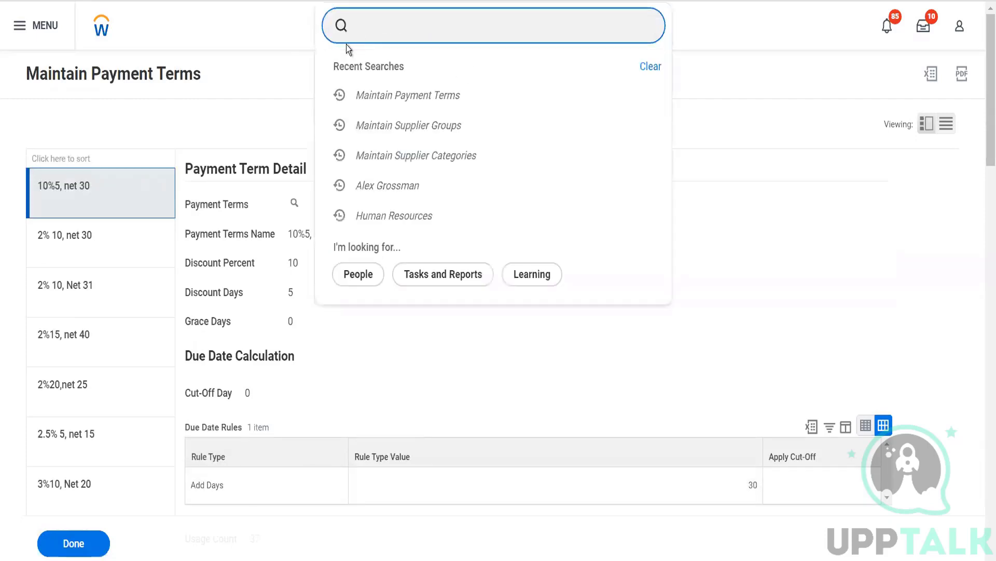
type("cr d")
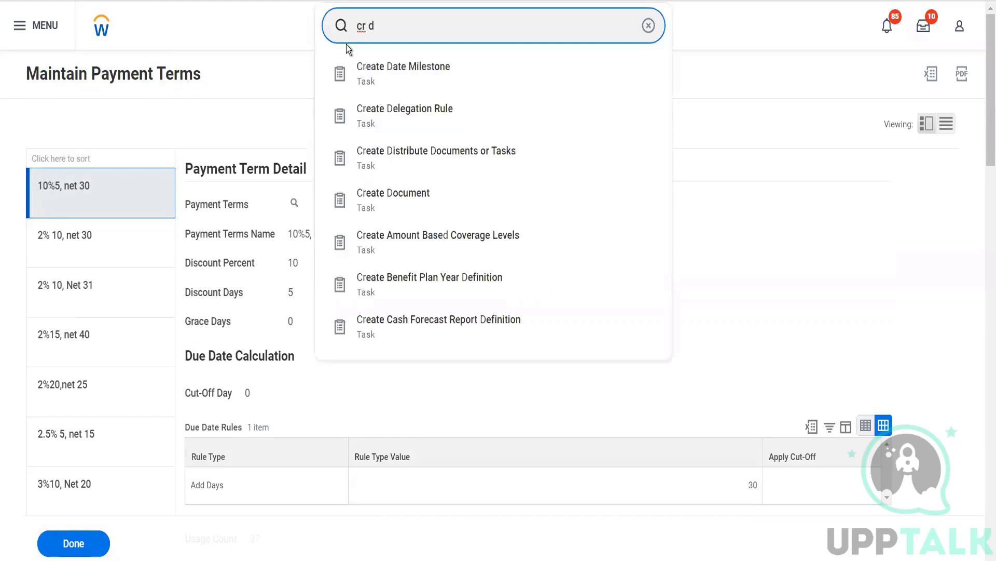
key("BackSpace")
type("supplier")
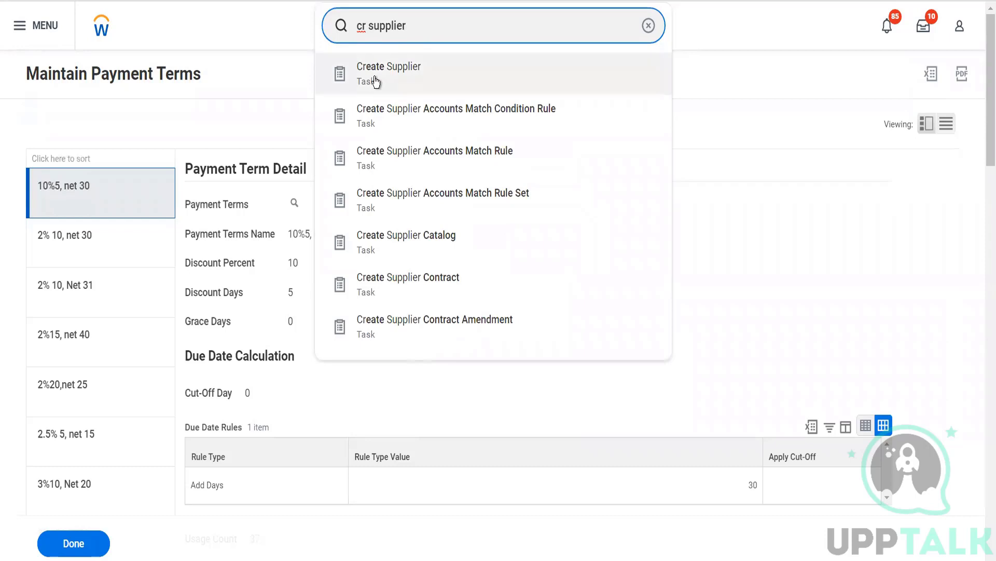
left_click(375, 81)
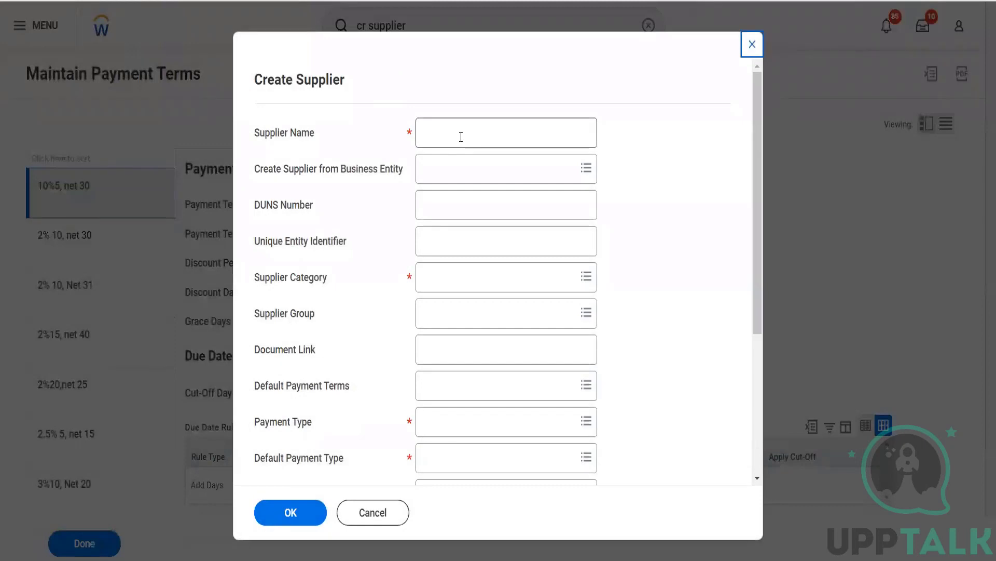
left_click(461, 137)
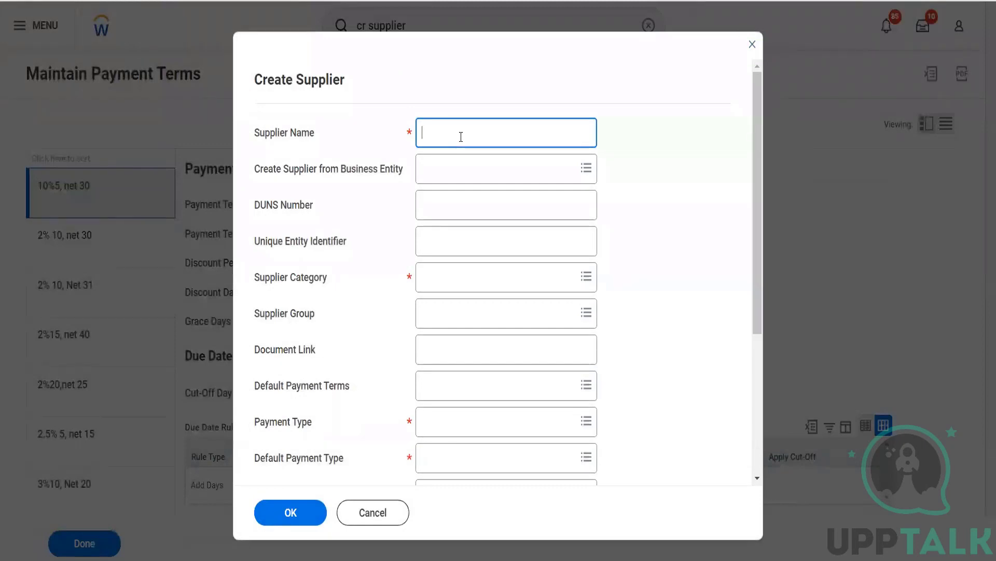
Step: Enter 'Herbal Life Pvt Ltd' as Supplier Name, leaving DUNS Number and Unique Entity Identifier blank
type("Herbal Life PvtLtd")
left_click(482, 200)
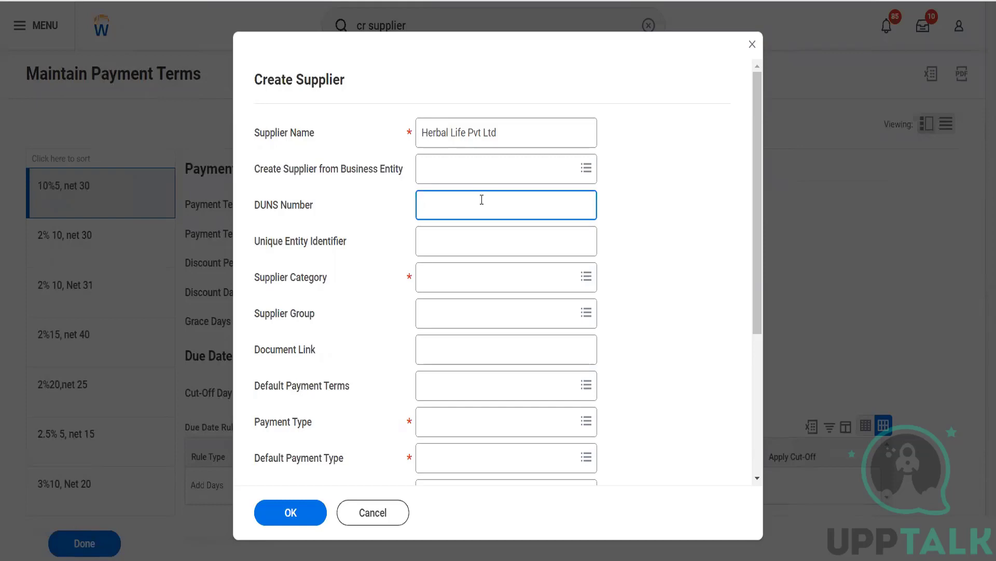
left_click(483, 240)
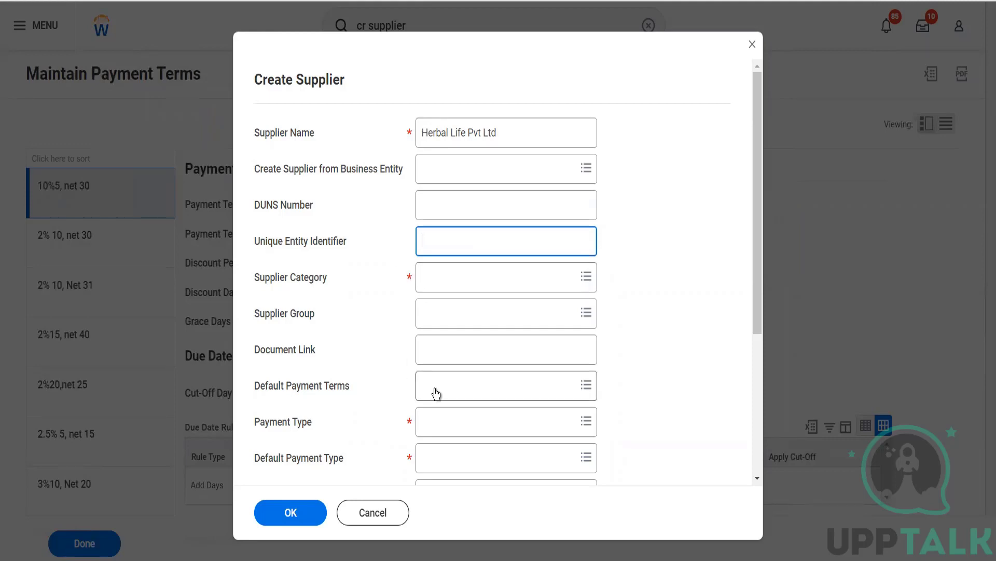
Step: Set the supplier category to Health Supplements
left_click(451, 284)
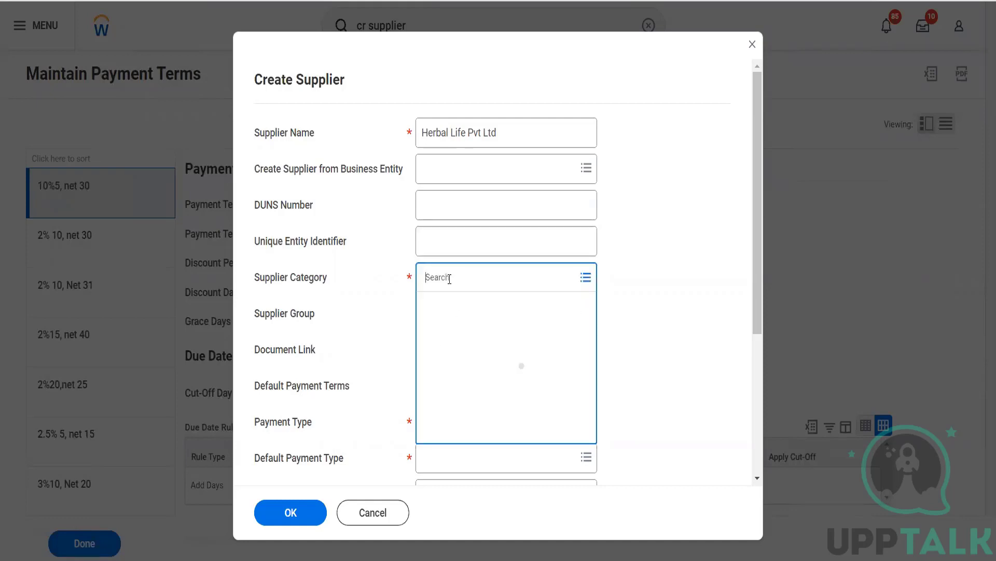
type("health")
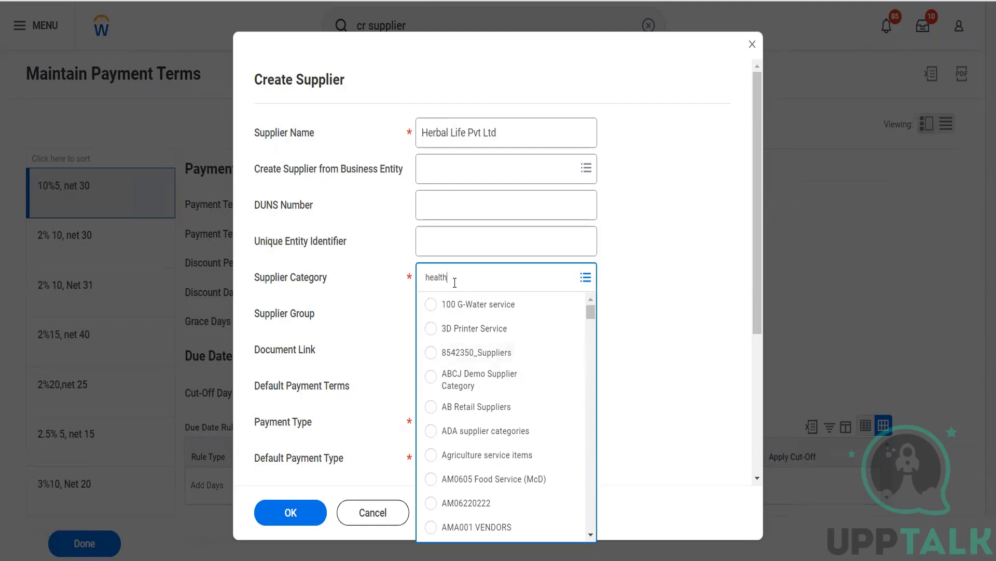
key("Return")
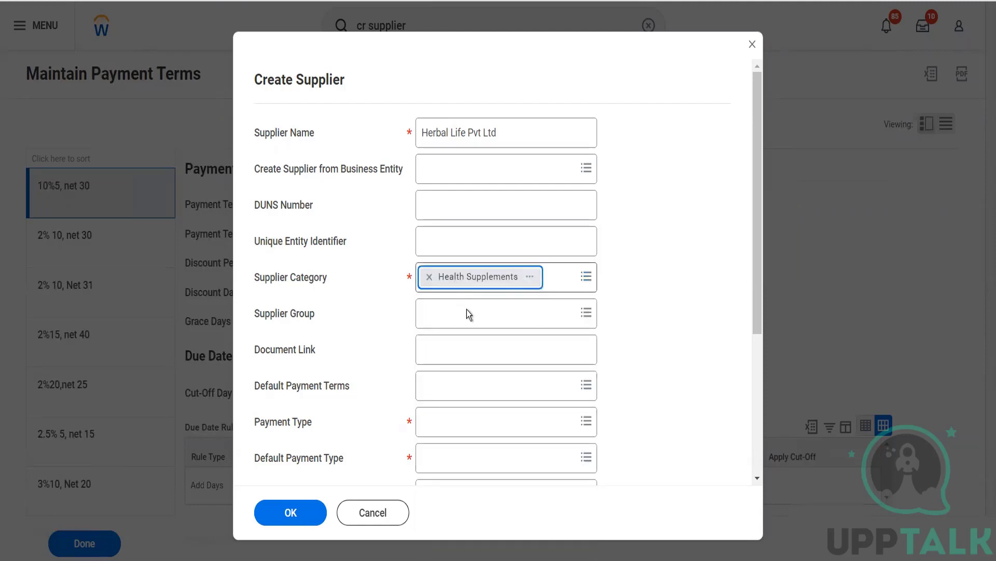
Step: Assign supplier groups Health Industry, Agri Chemicals and ADA supplier group
left_click(466, 316)
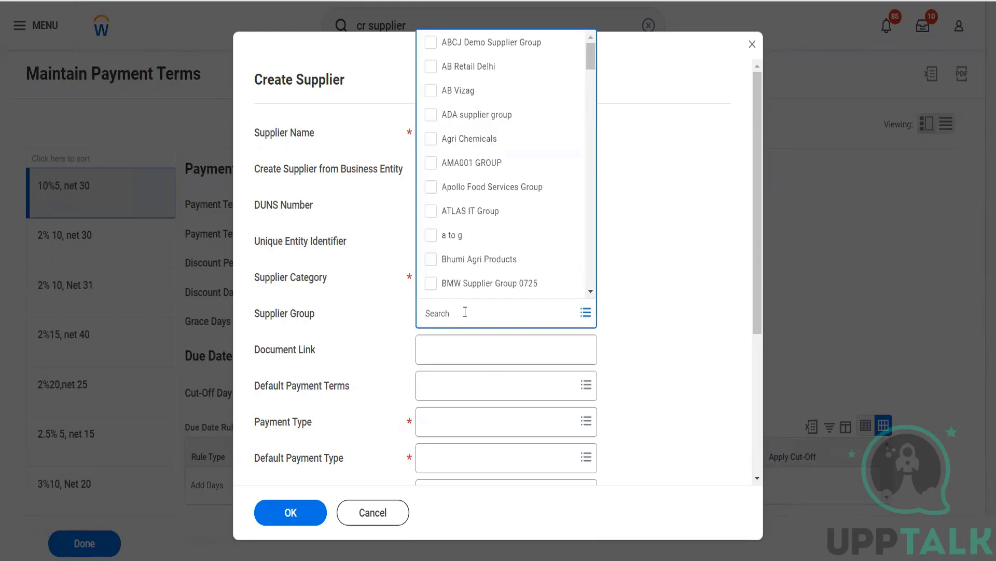
type("health")
key("Return")
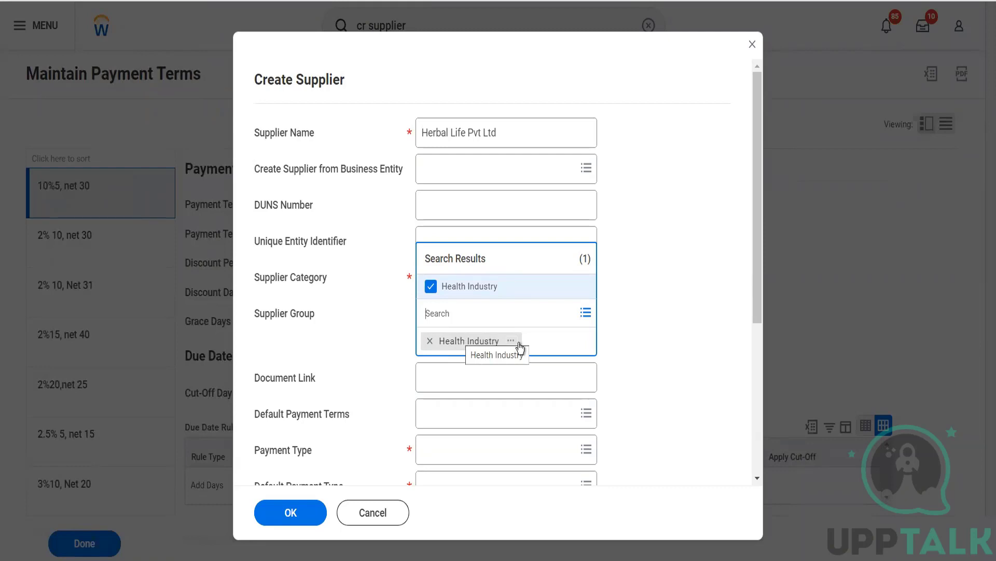
left_click(586, 313)
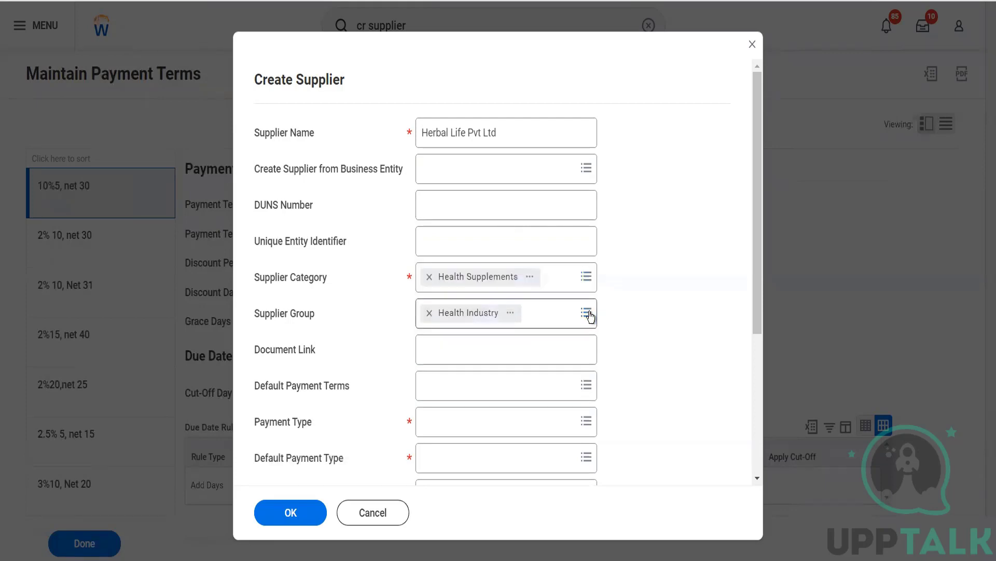
left_click(587, 313)
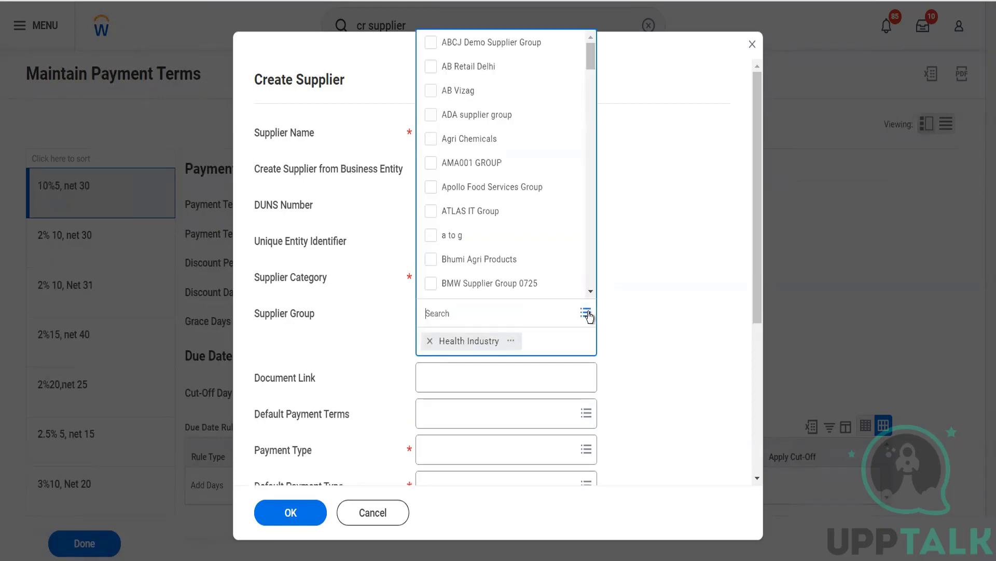
left_click(487, 147)
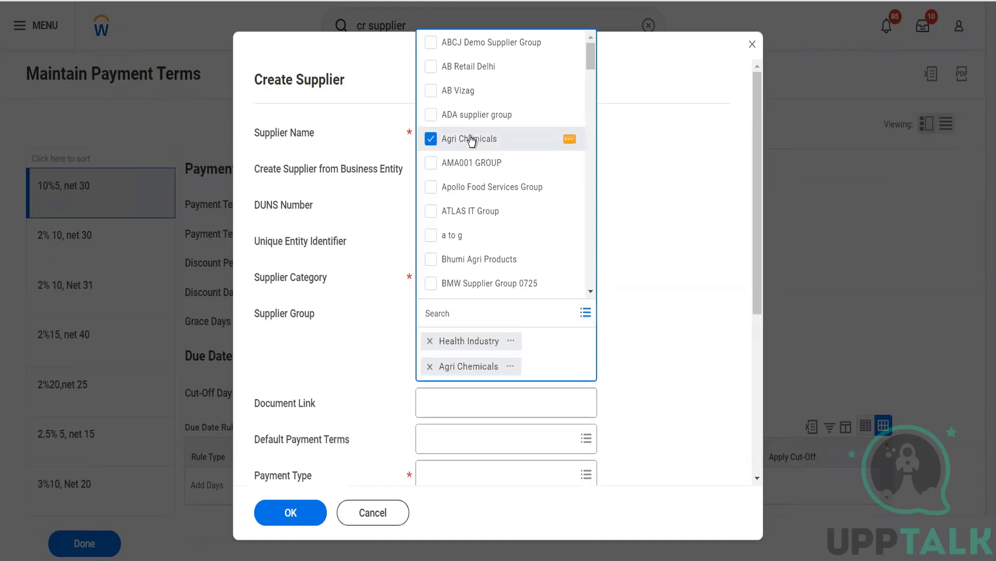
left_click(466, 116)
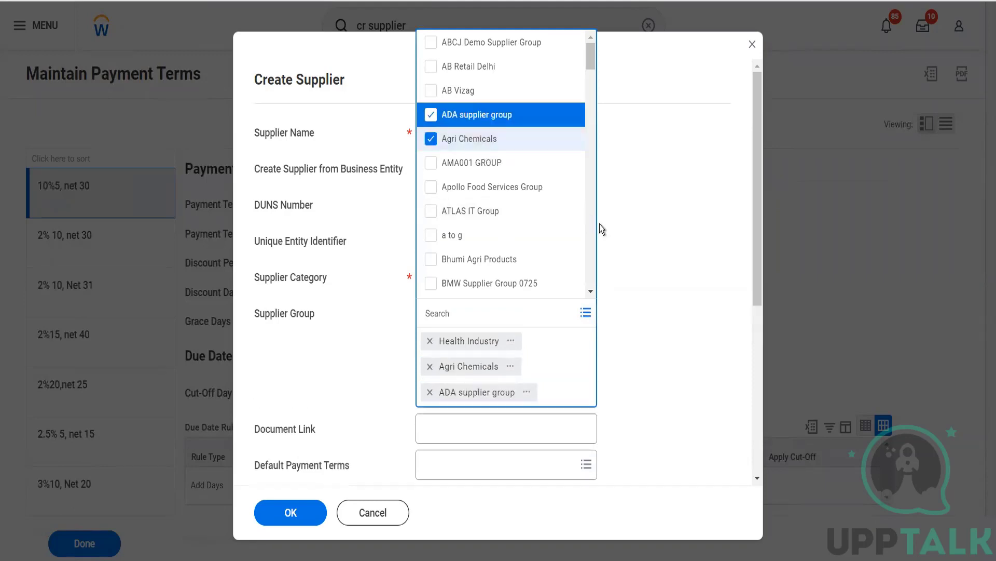
left_click(599, 225)
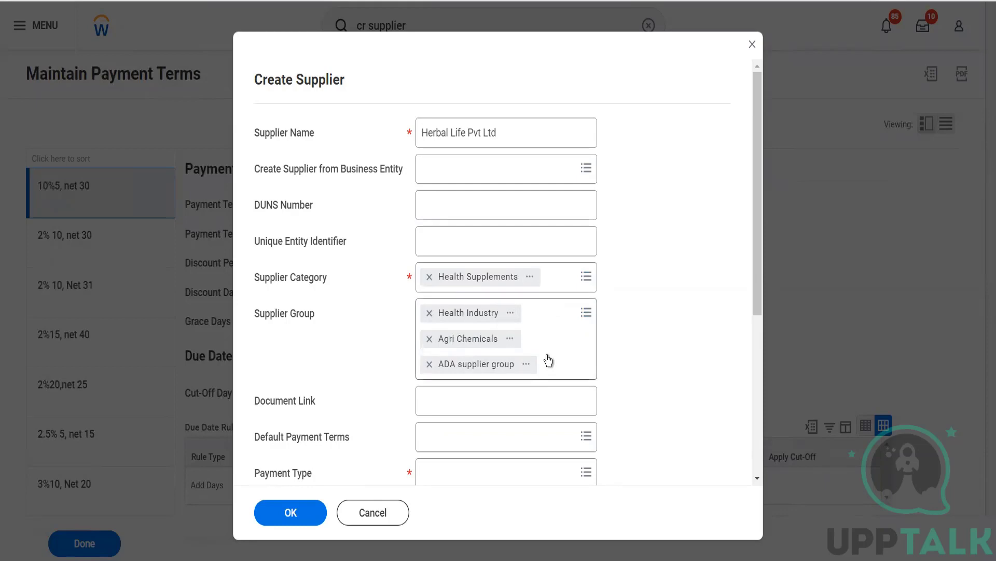
scroll(549, 359, "down", 2)
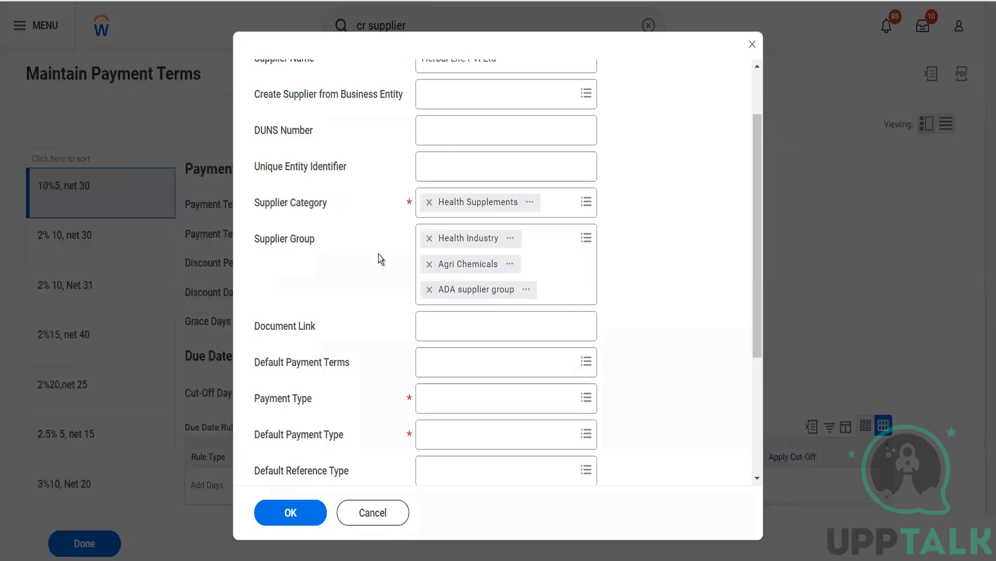
Step: Set the default payment terms to Net 4 Days Supplier Payment term
left_click(443, 369)
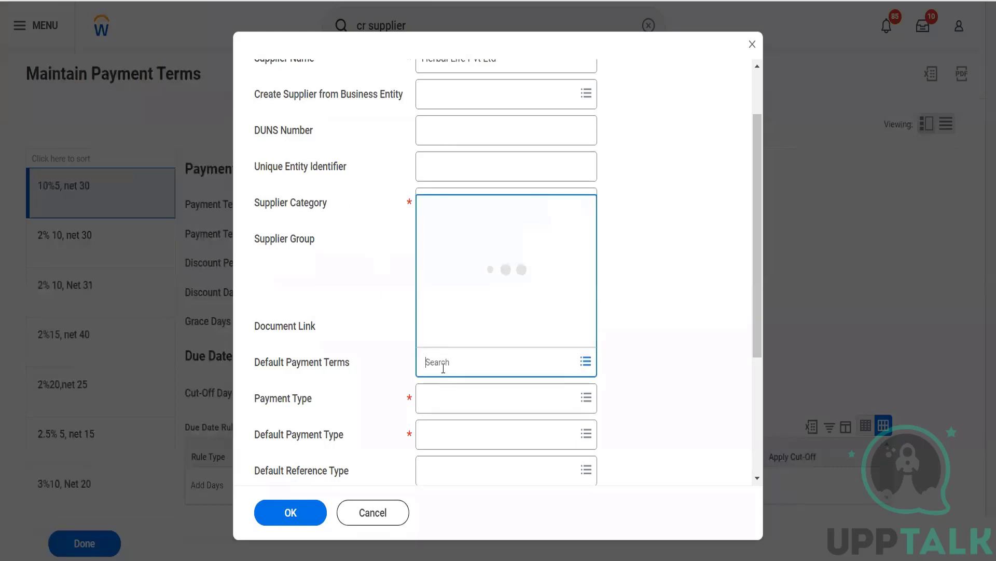
type("nt")
key("BackSpace")
key("BackSpace")
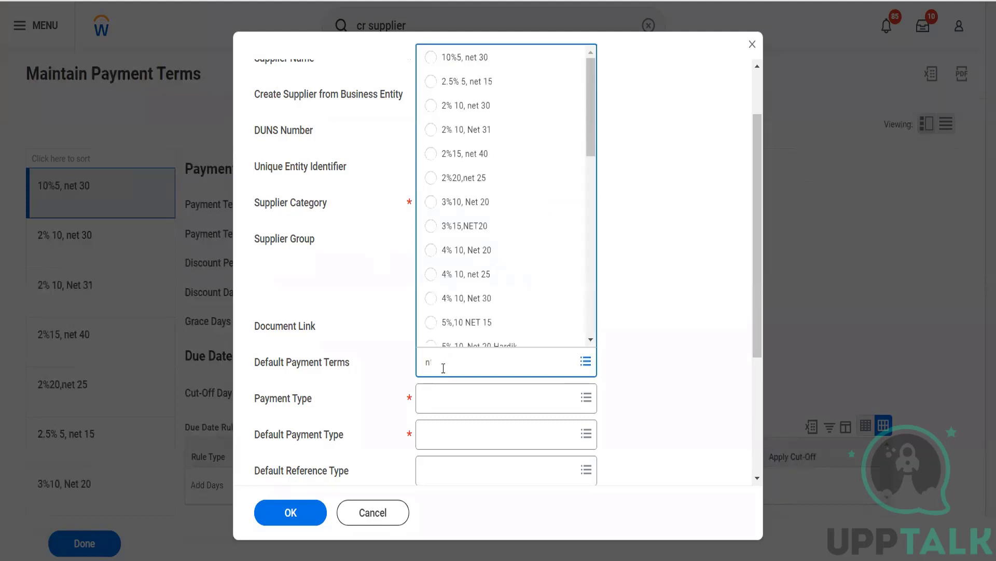
type("et 4")
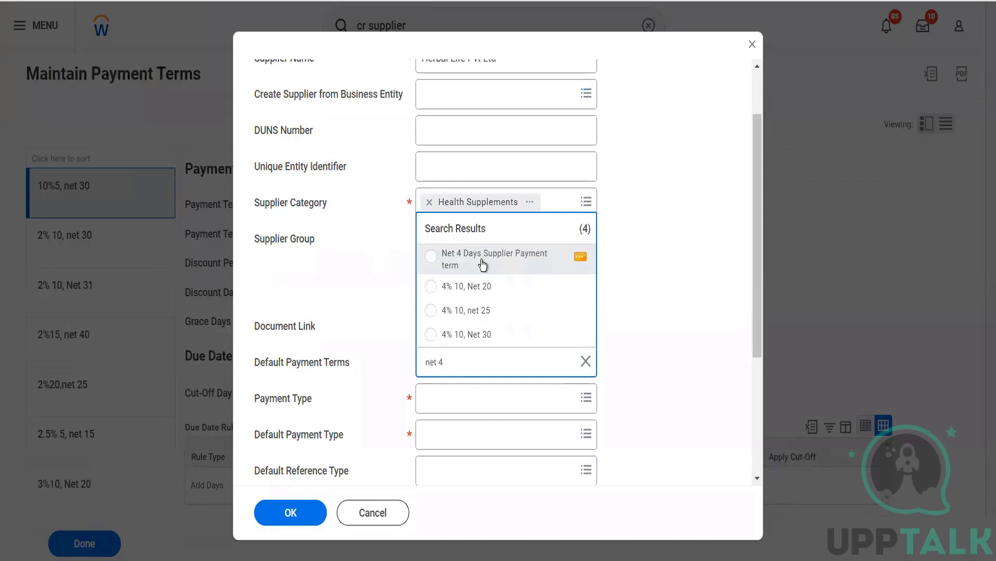
left_click(483, 262)
Step: Select Cash, Check and Direct Deposit as the supplier's payment types
left_click(481, 409)
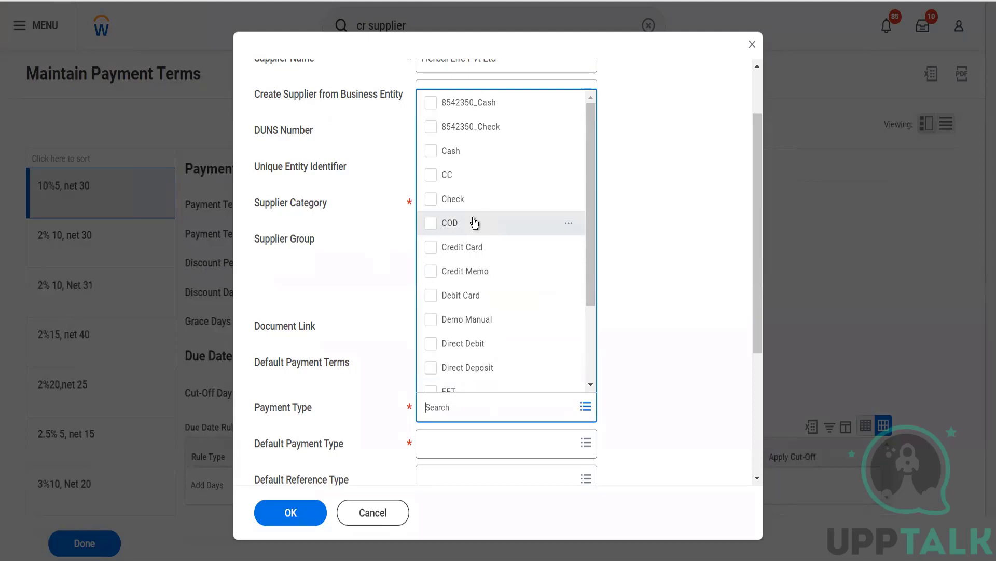
left_click(452, 156)
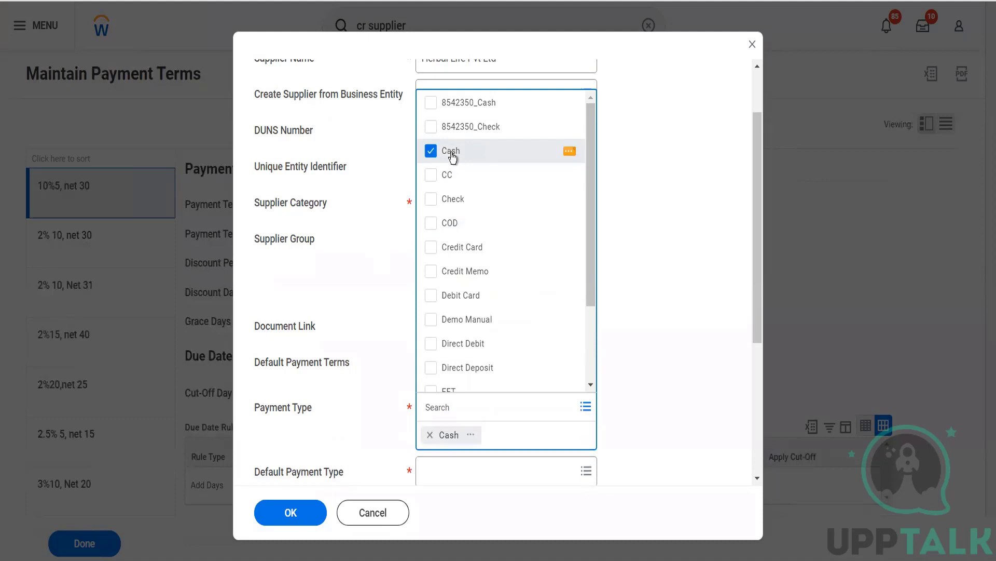
left_click(436, 201)
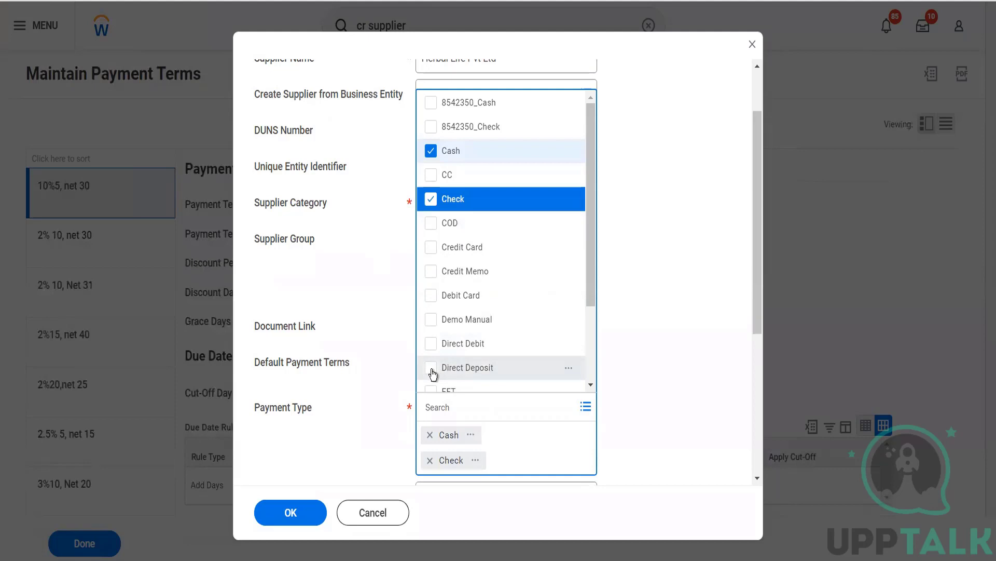
left_click(433, 372)
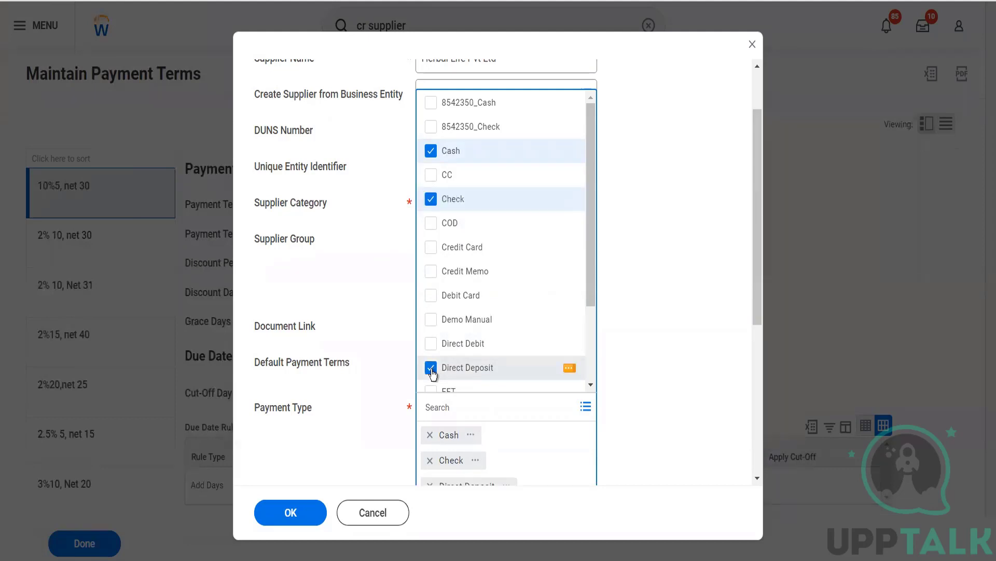
scroll(483, 361, "down", 1)
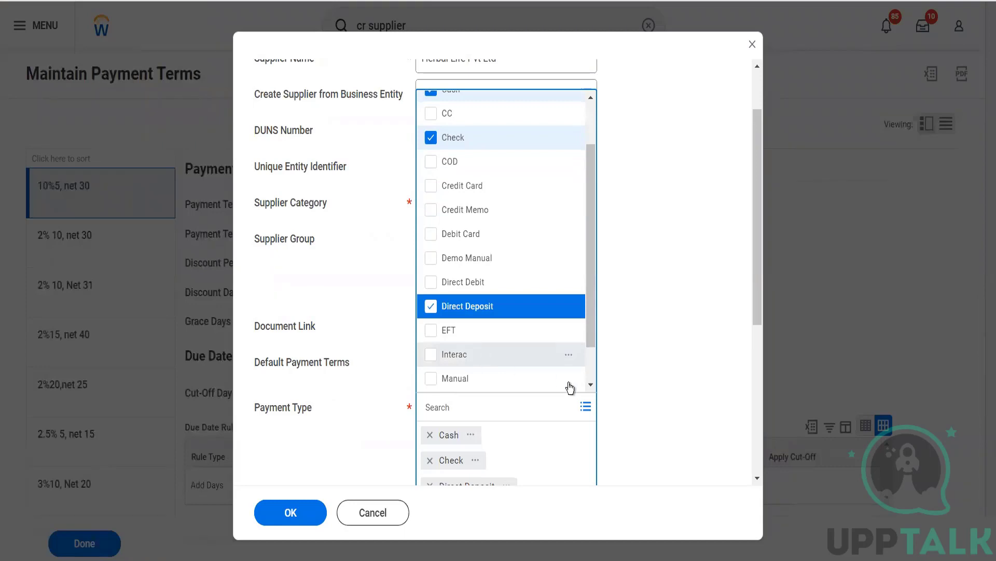
left_click(618, 432)
scroll(618, 432, "down", 4)
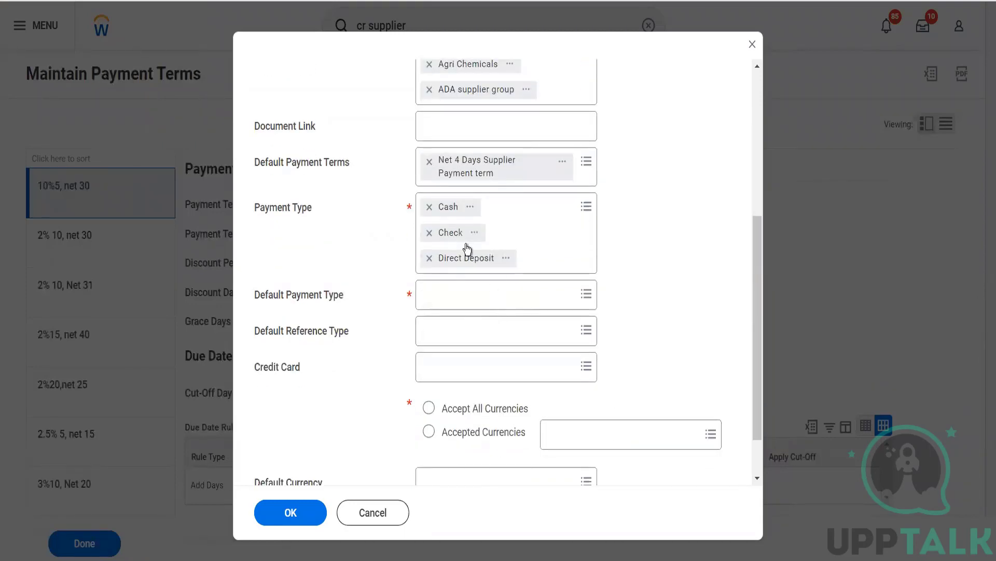
Step: Set Cash as the default payment type, leaving Default Reference Type and Credit Card unset
left_click(474, 294)
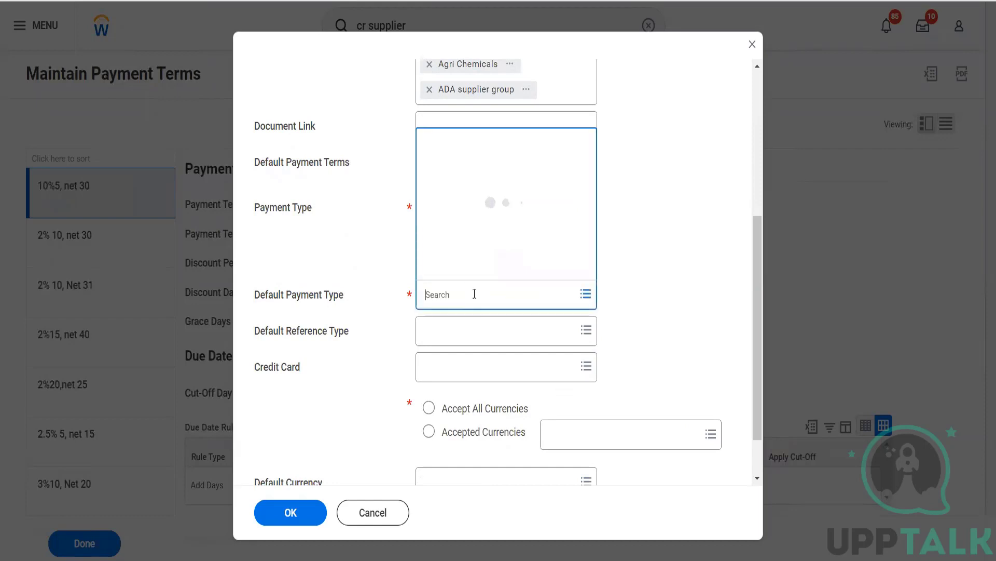
left_click(462, 225)
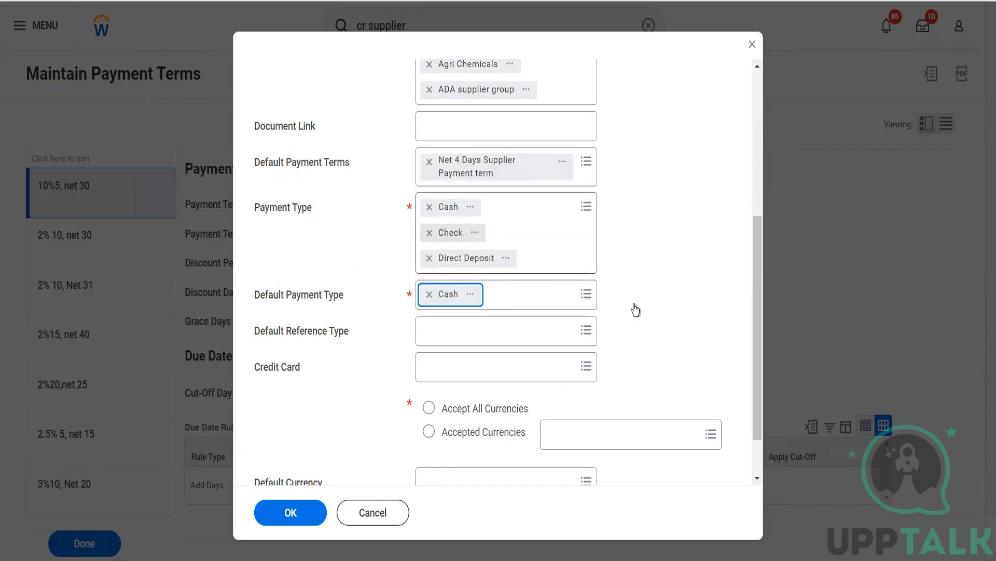
left_click(529, 342)
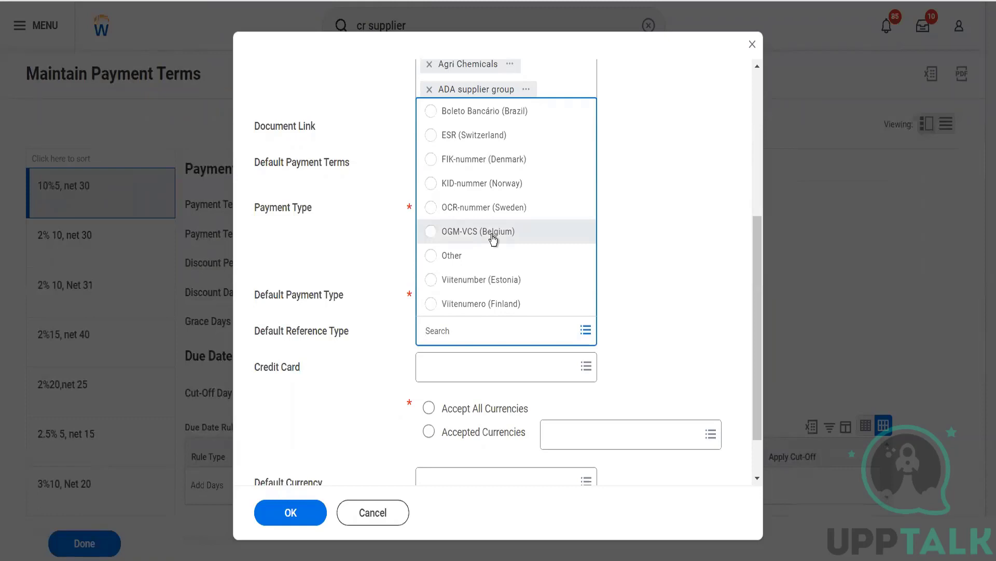
left_click(668, 256)
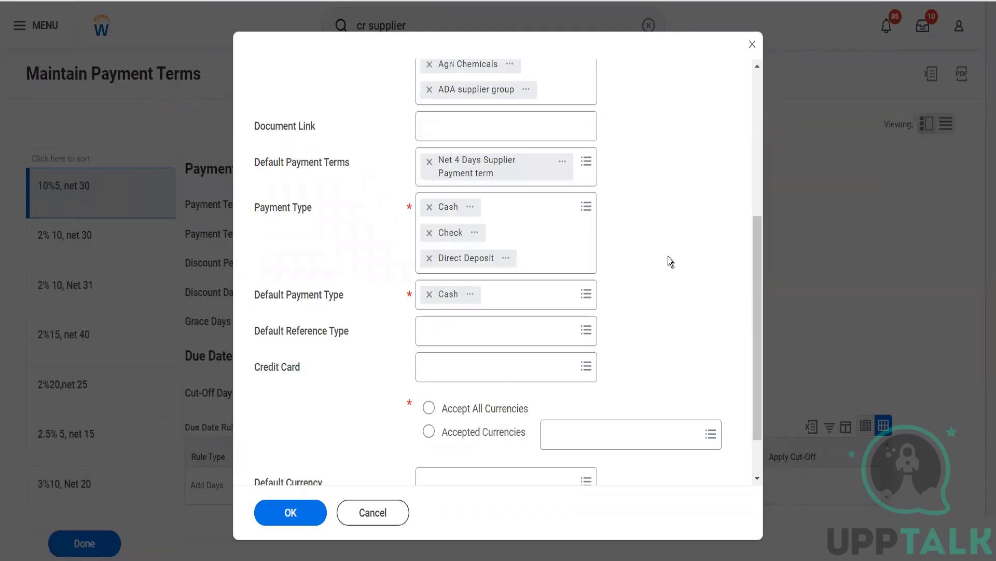
left_click(526, 380)
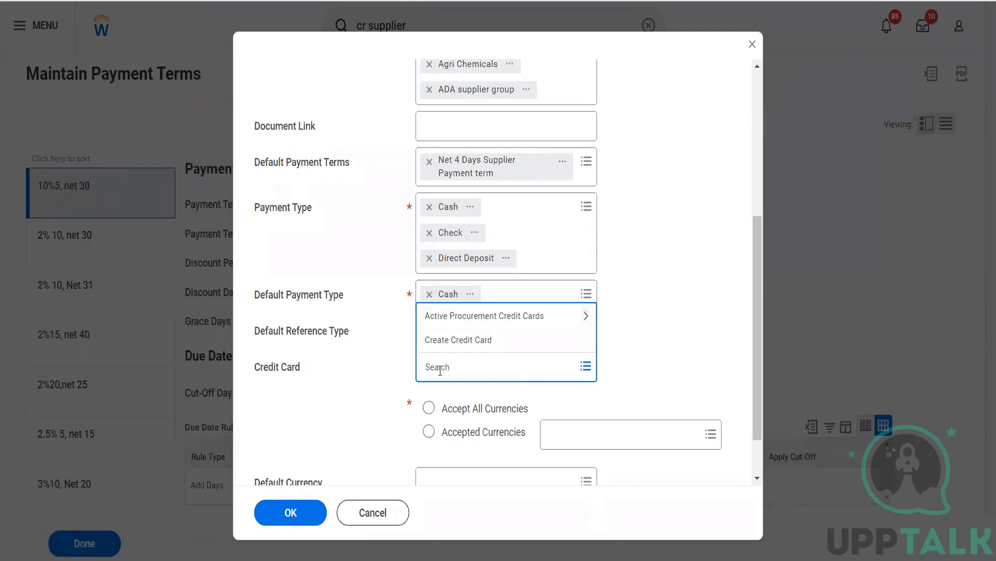
left_click(610, 381)
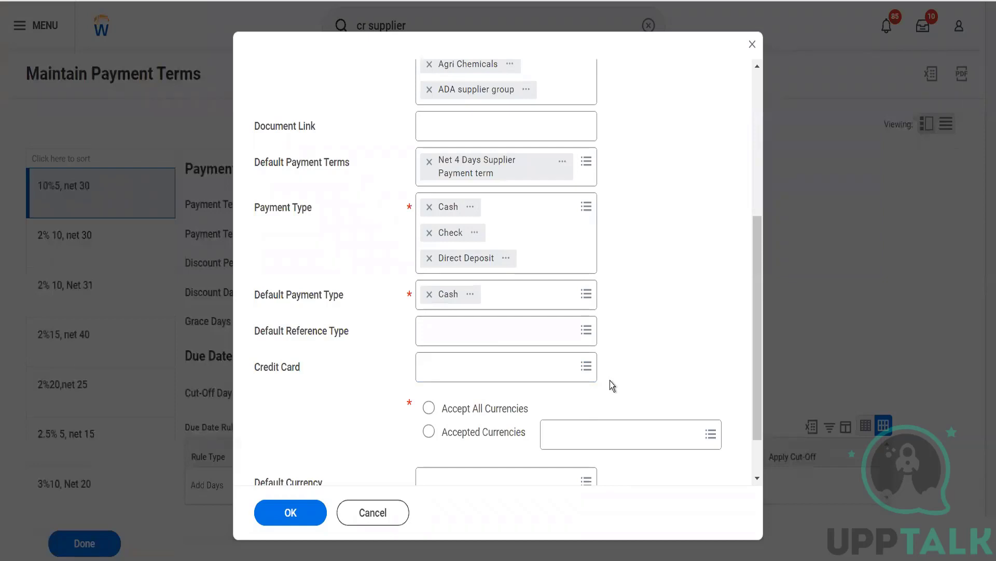
Step: Accept all currencies, set USD as the default currency, and confirm with OK
scroll(609, 381, "down", 2)
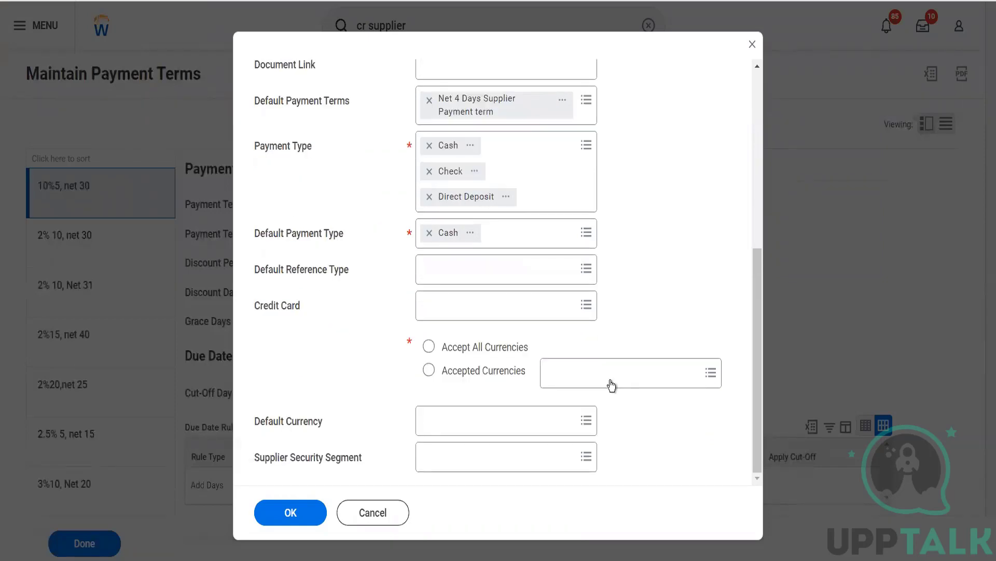
left_click(429, 349)
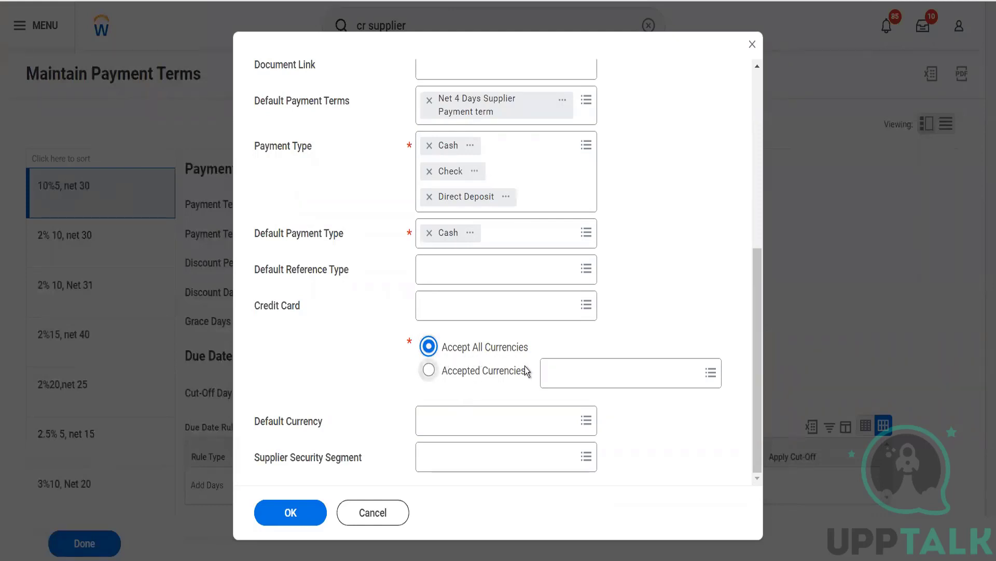
left_click(464, 433)
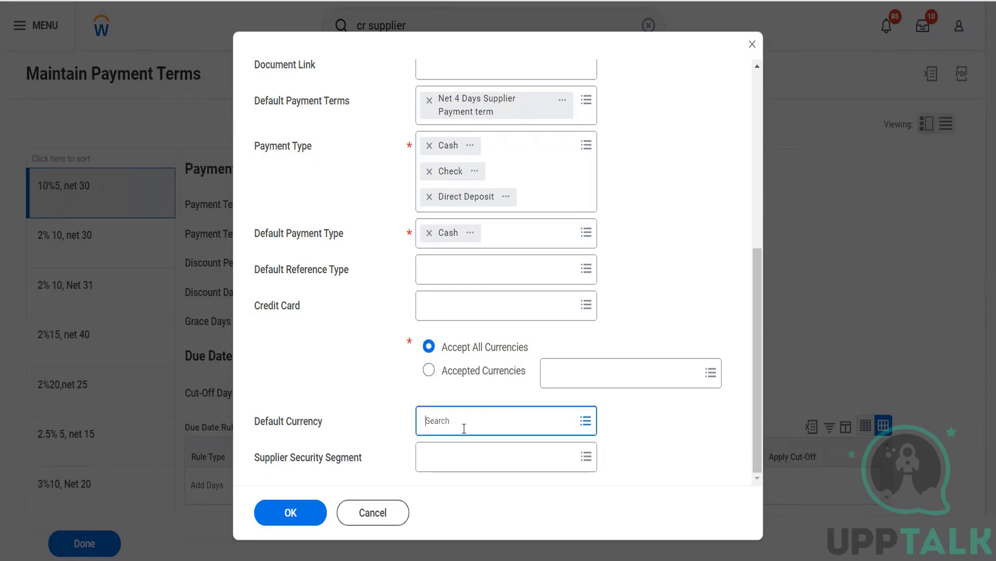
type("usd")
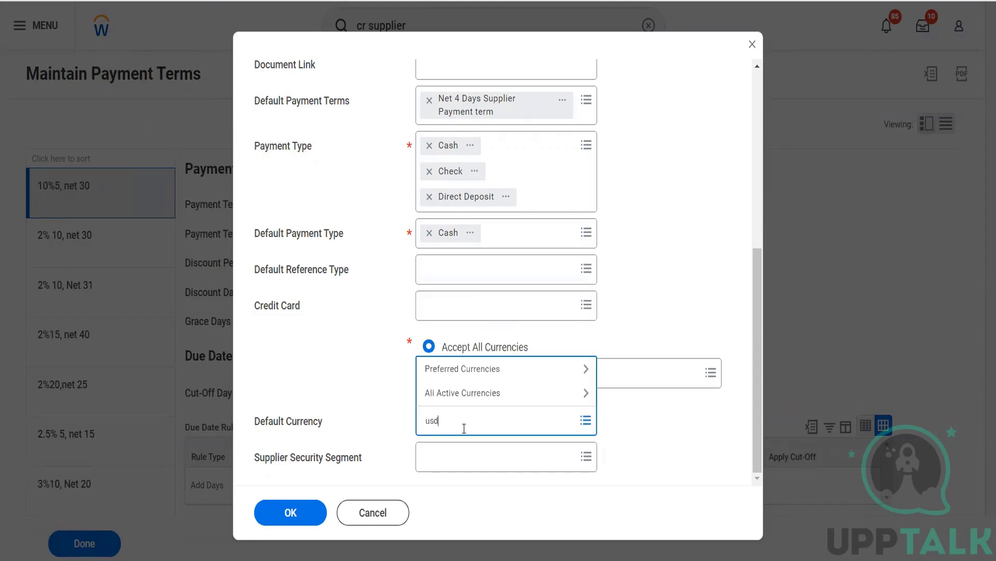
key("Return")
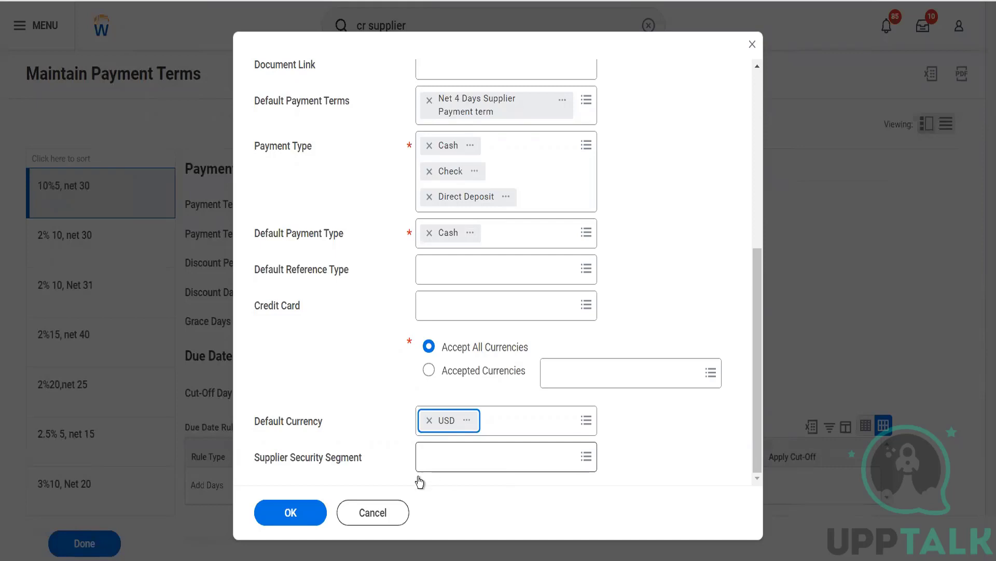
left_click(292, 513)
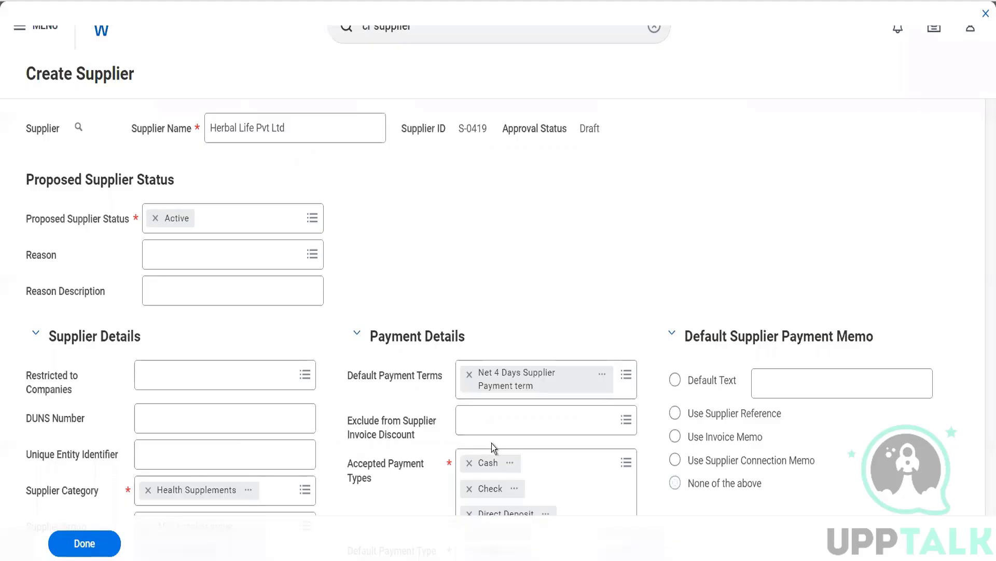
Step: Dismiss the browser context menu and check the generated Supplier ID
right_click(491, 443)
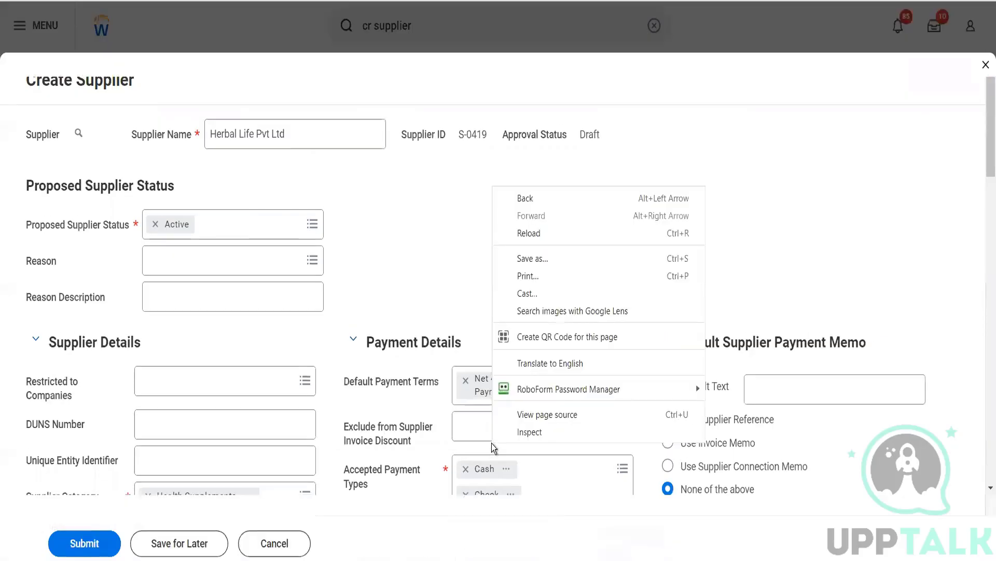
left_click(418, 284)
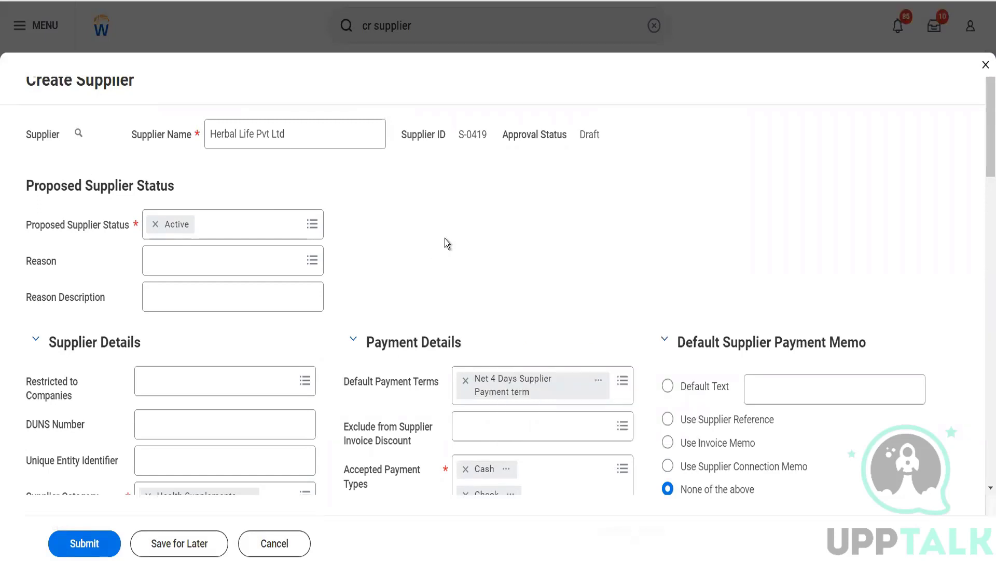
left_click_drag(490, 135, 456, 136)
left_click(594, 136)
Step: Leave the Proposed Supplier Status as Active and the status reason blank
left_click(232, 234)
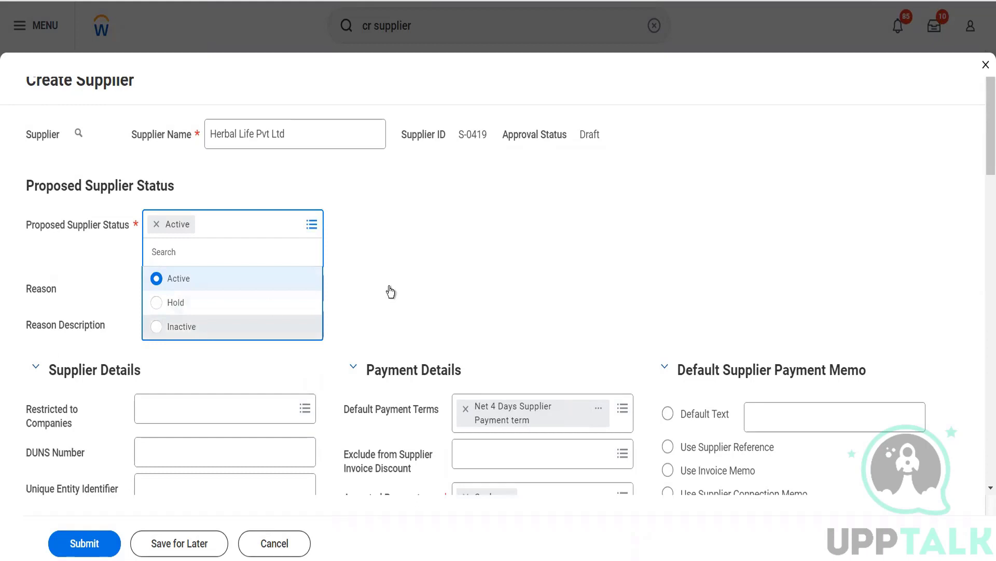
left_click(460, 277)
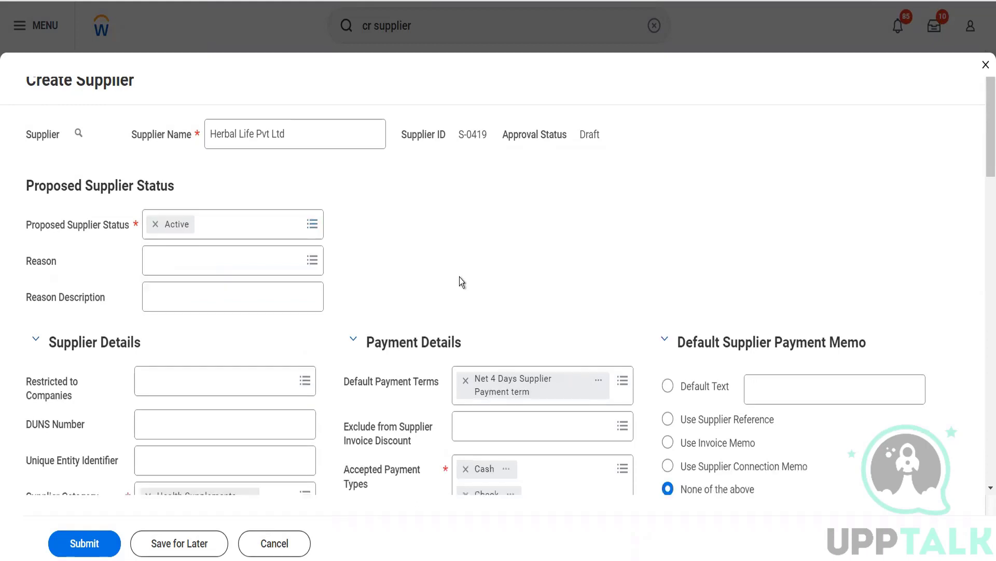
left_click(286, 271)
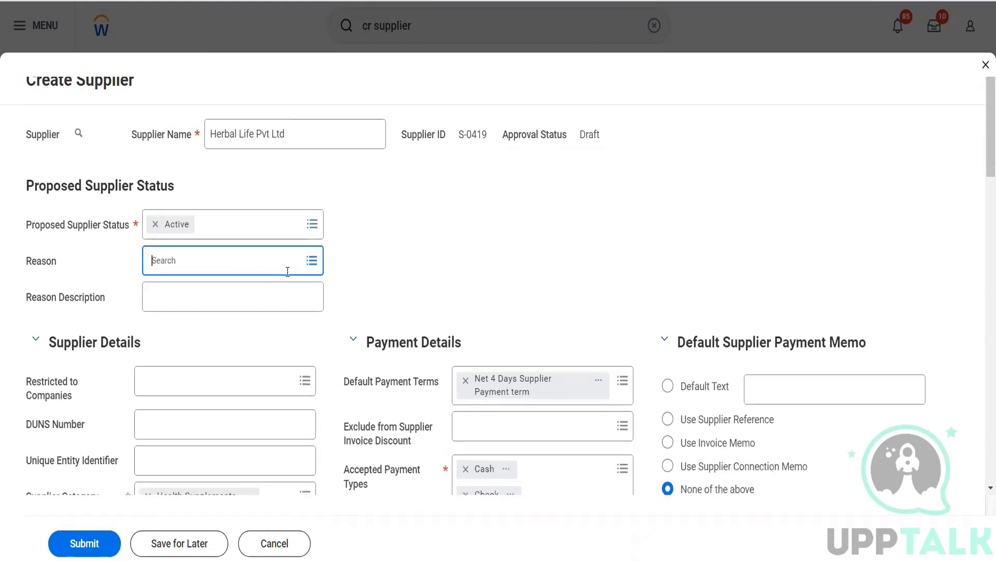
left_click(369, 262)
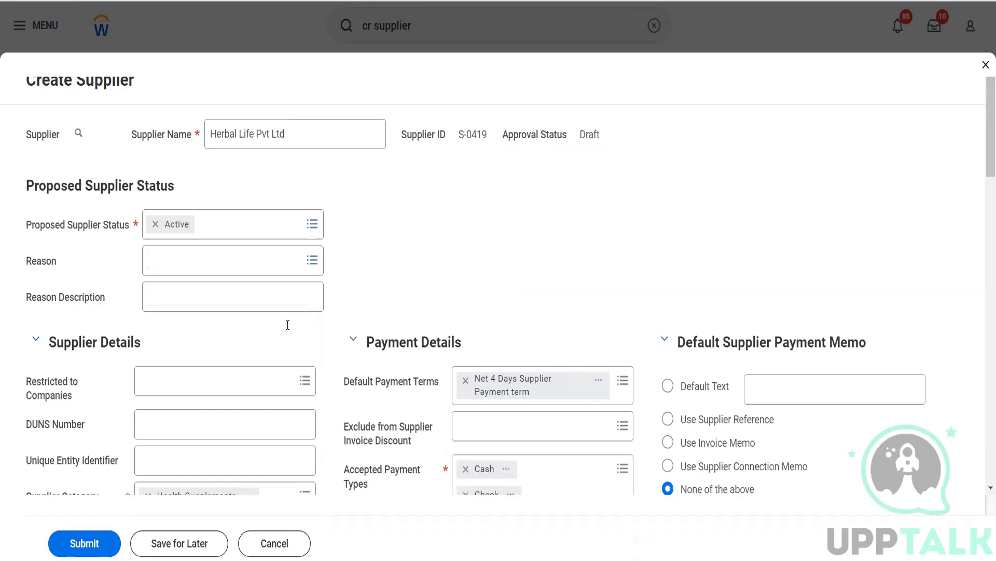
scroll(287, 324, "down", 3)
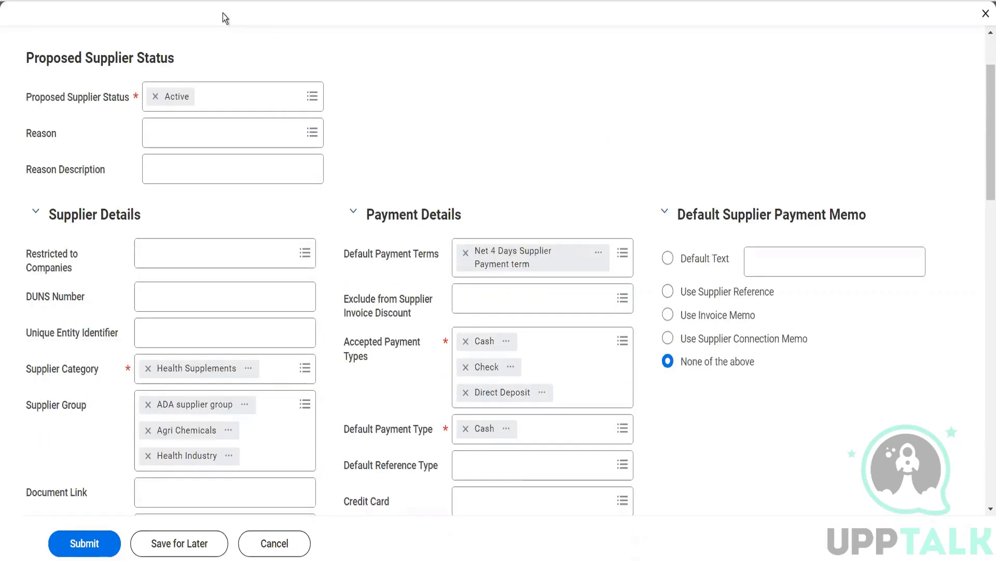
Step: Open the Restricted to Companies choices on the supplier form
left_click(209, 255)
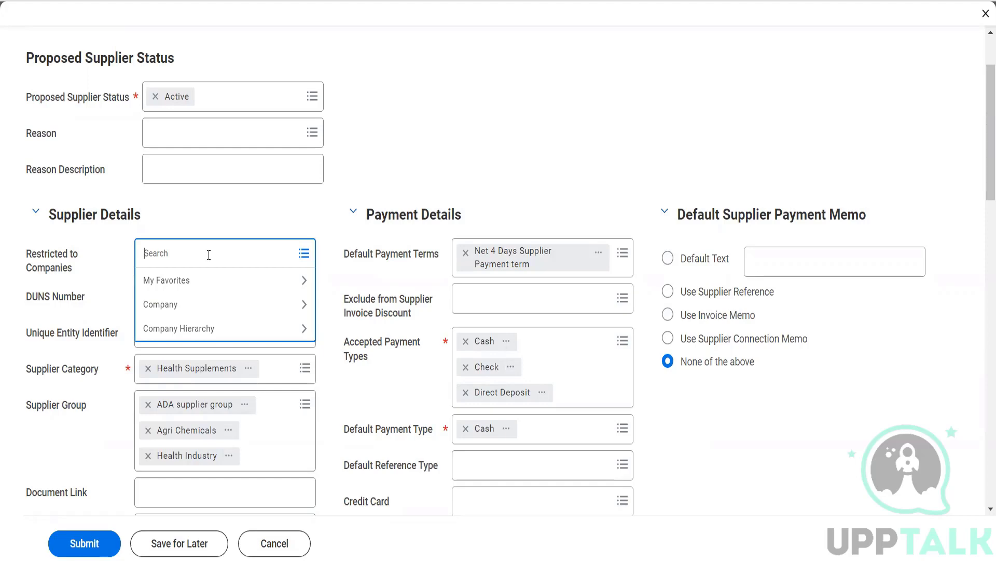
Step: Add GMS USA Global Modern Services,USA and OG001 The Olive Garden under Restricted to Companies
type("gms usa")
key("Return")
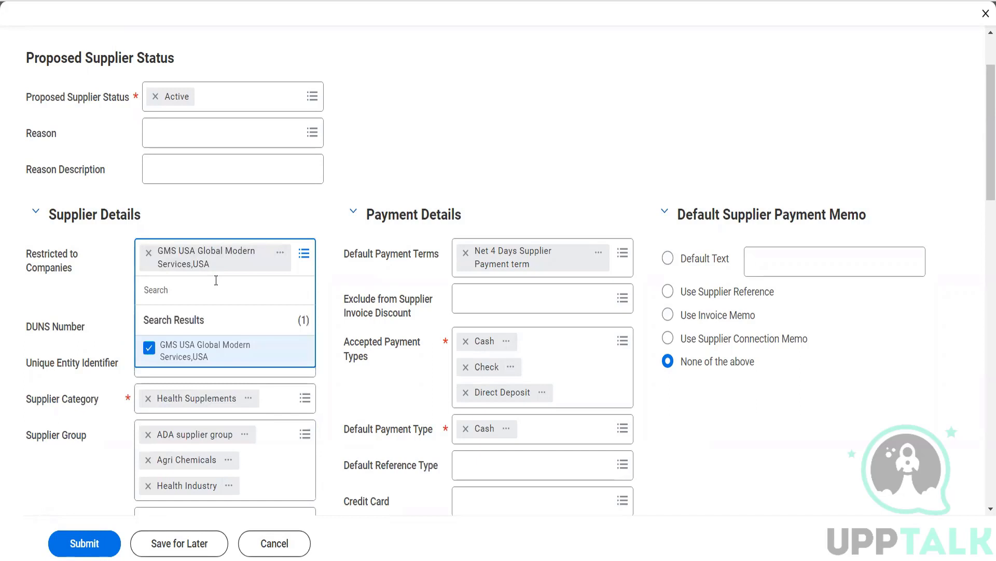
type("olivr")
key("BackSpace")
key("Return")
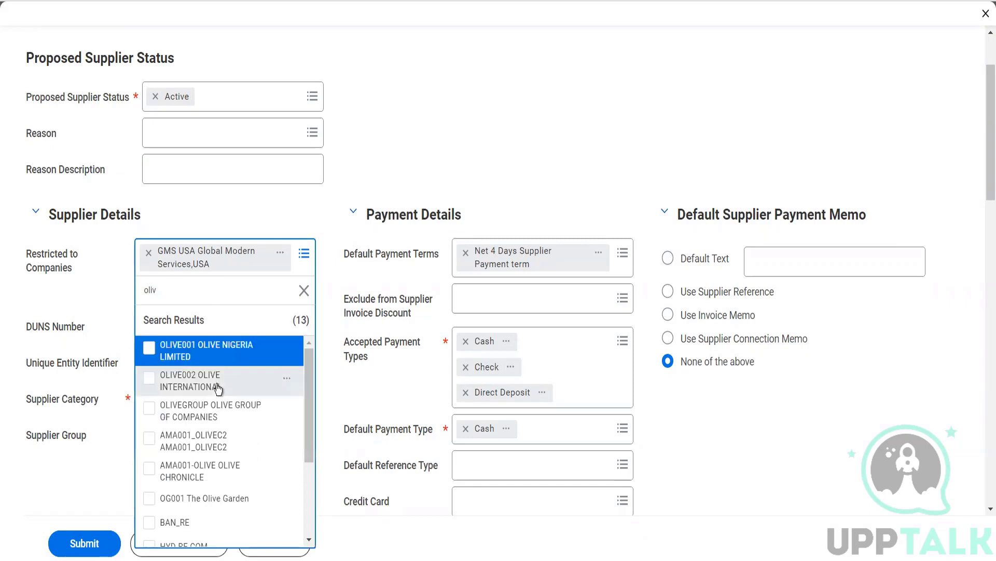
left_click(227, 501)
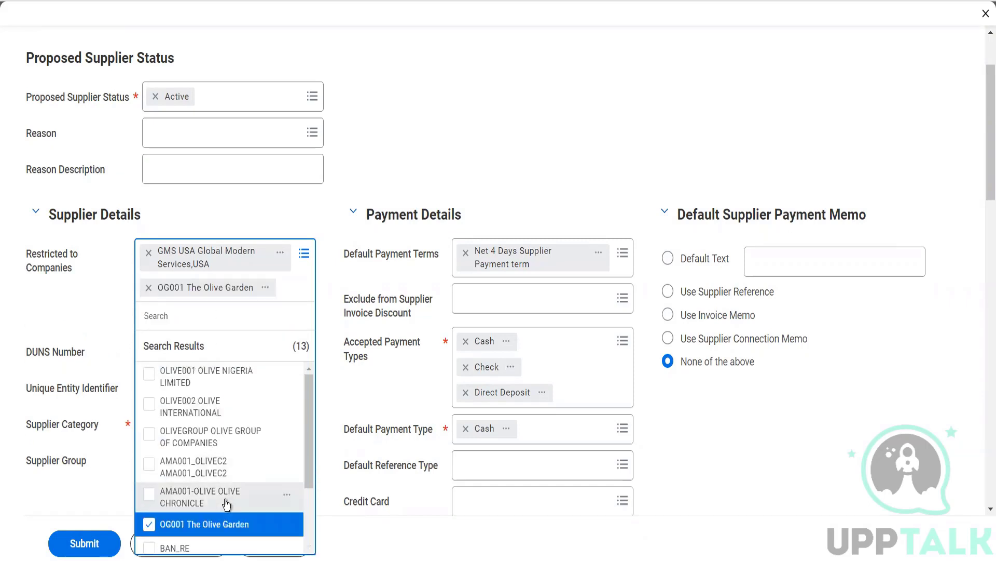
left_click(278, 210)
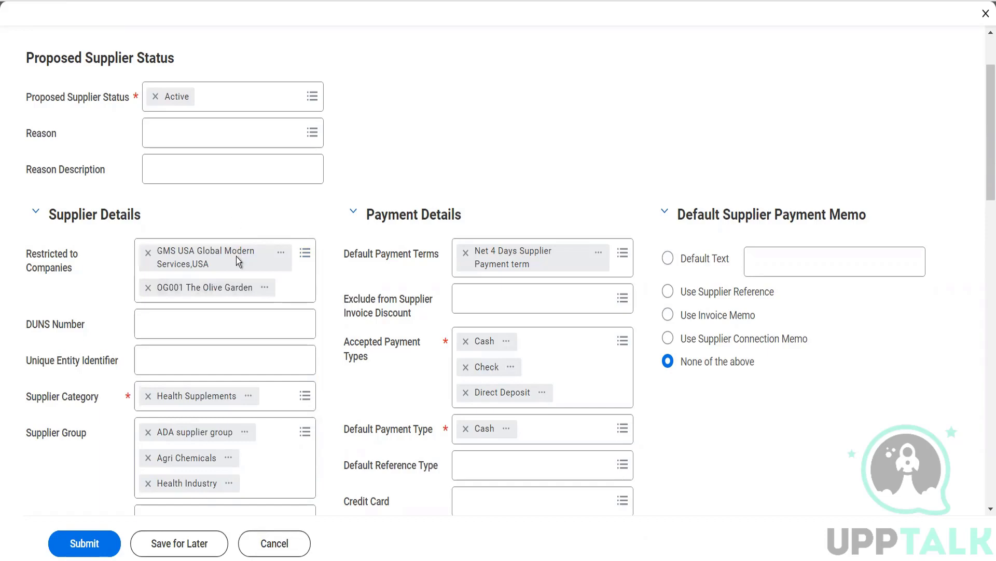
scroll(246, 207, "up", 2)
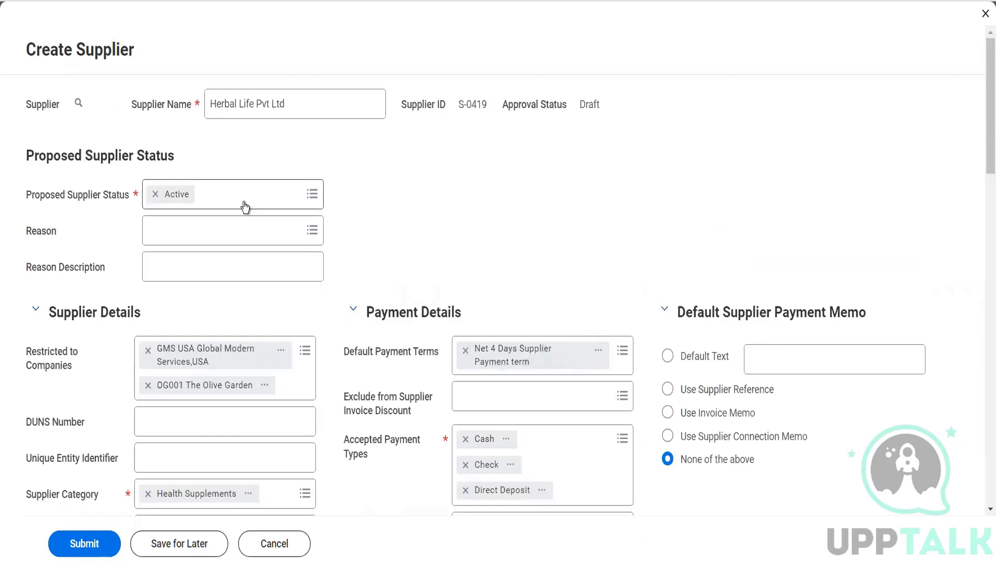
scroll(245, 207, "down", 2)
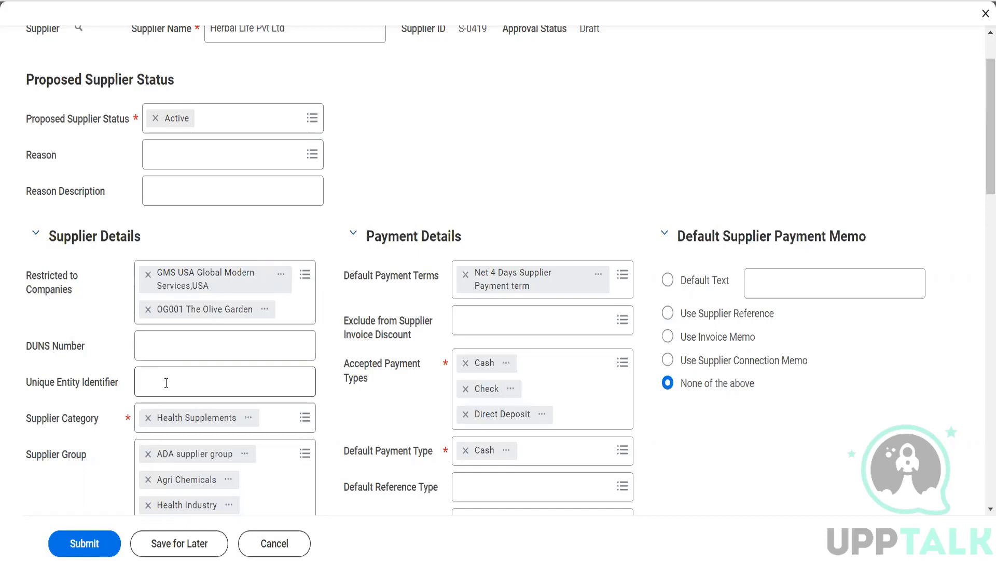
scroll(166, 383, "down", 3)
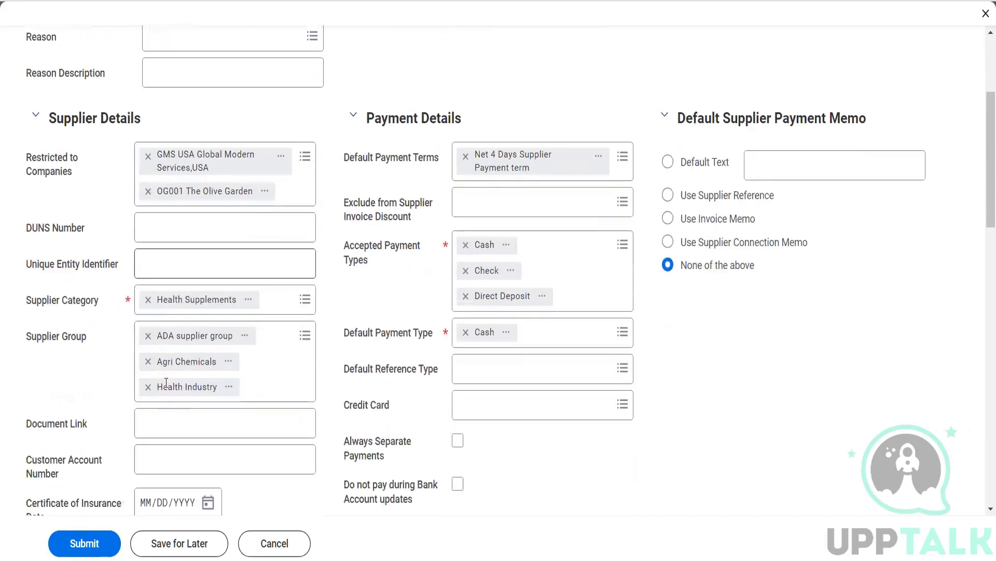
scroll(166, 383, "down", 3)
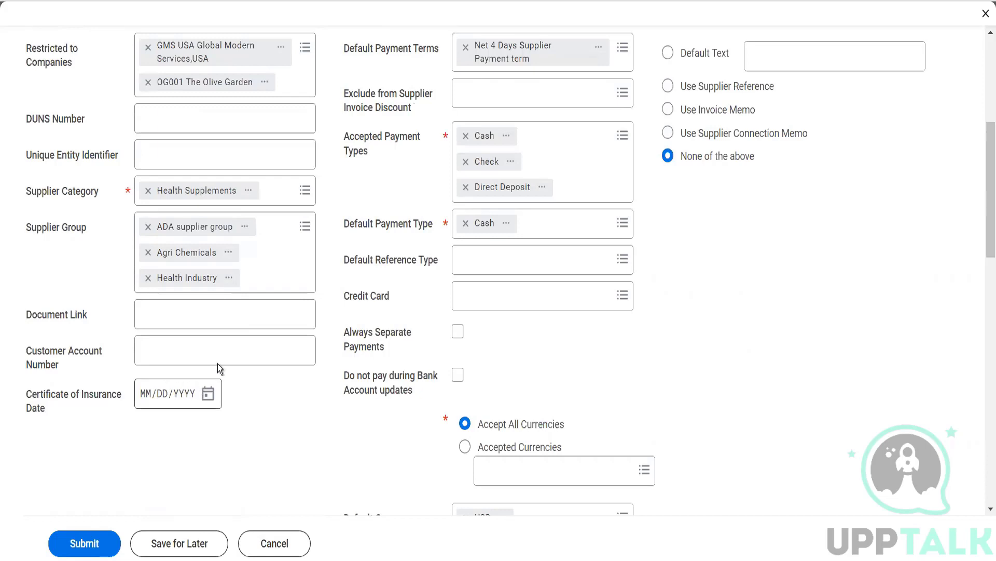
left_click(203, 317)
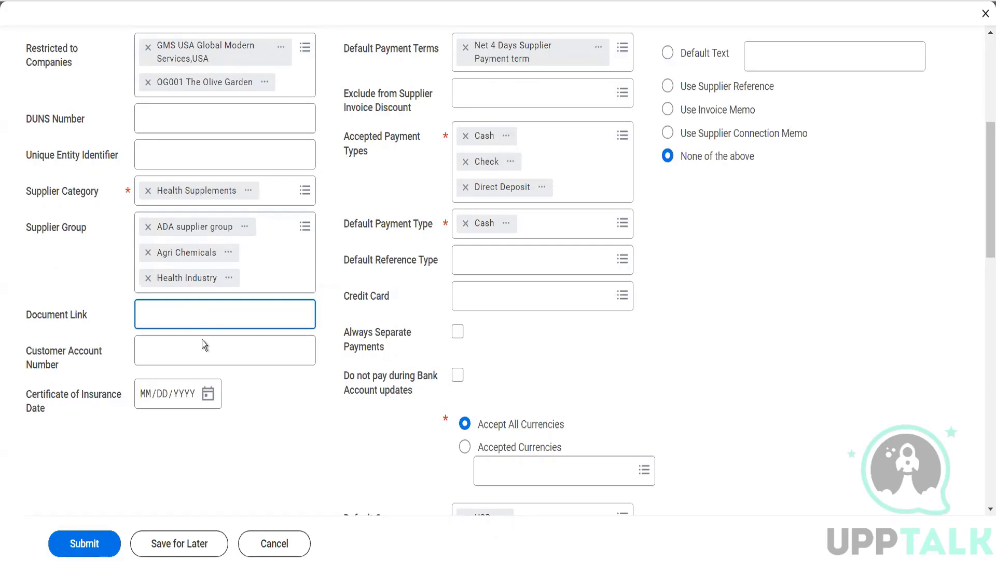
left_click(202, 354)
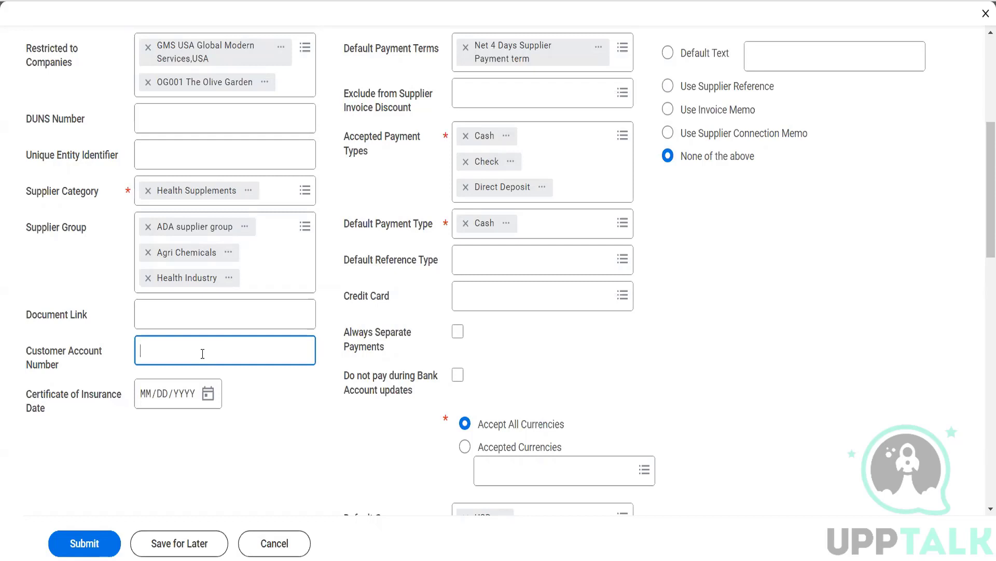
scroll(202, 353, "up", 6)
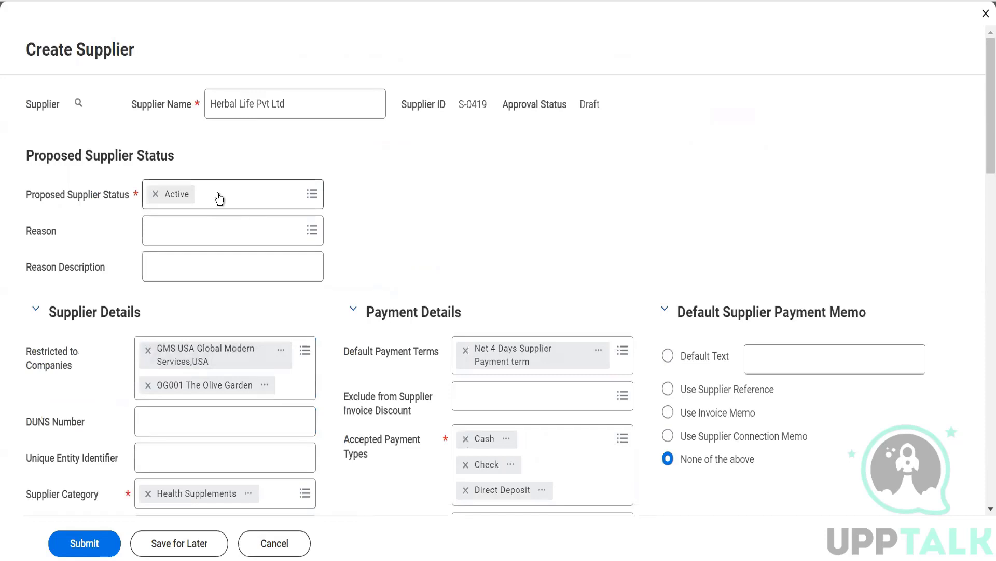
Step: Open the Exclude from Supplier Invoice Discount options
scroll(220, 198, "down", 5)
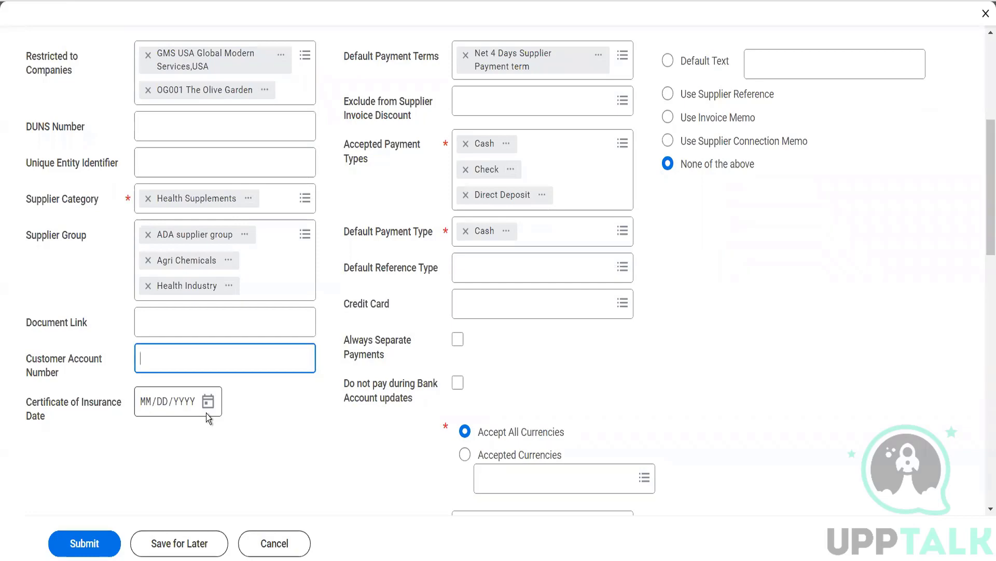
scroll(207, 416, "up", 6)
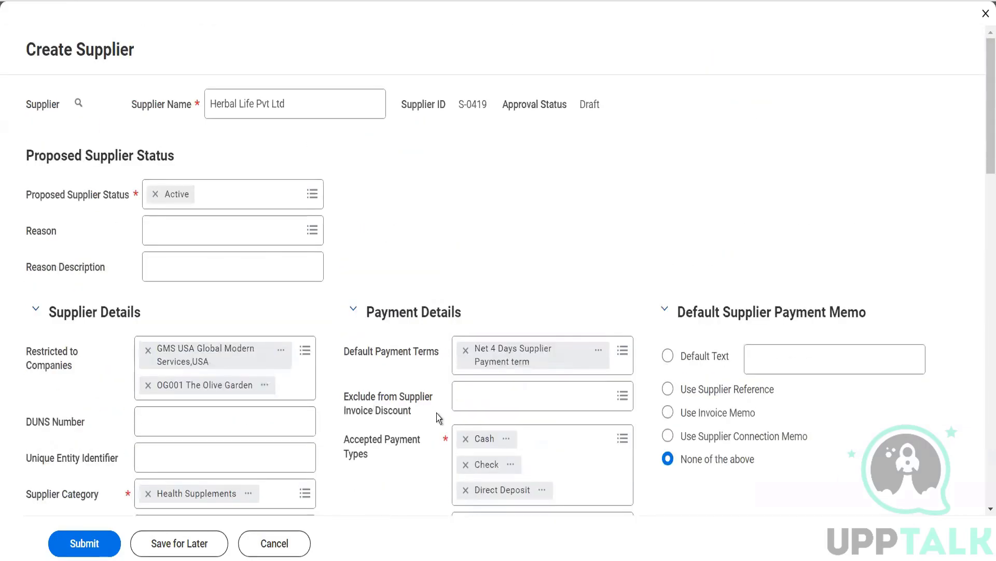
left_click(463, 404)
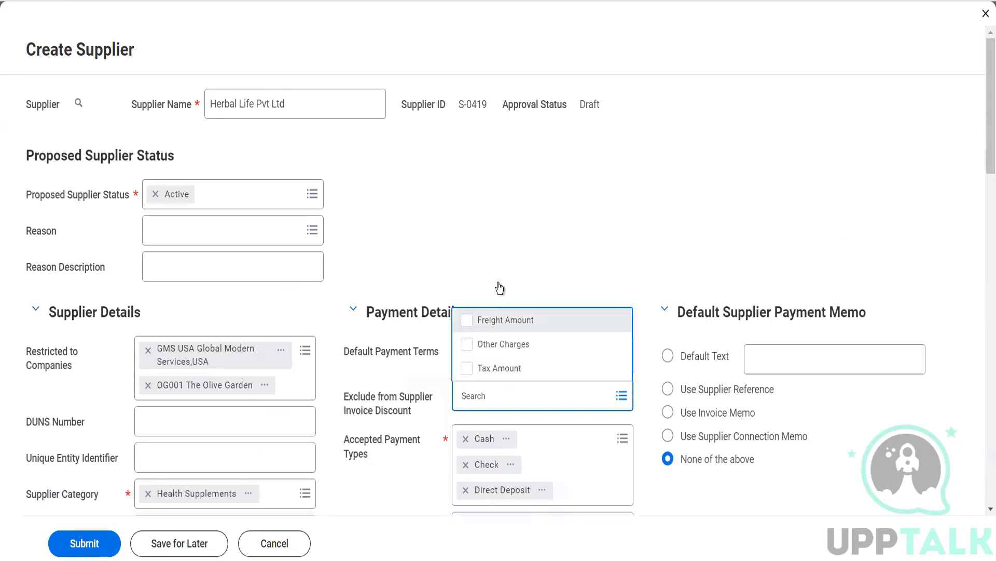
left_click(497, 265)
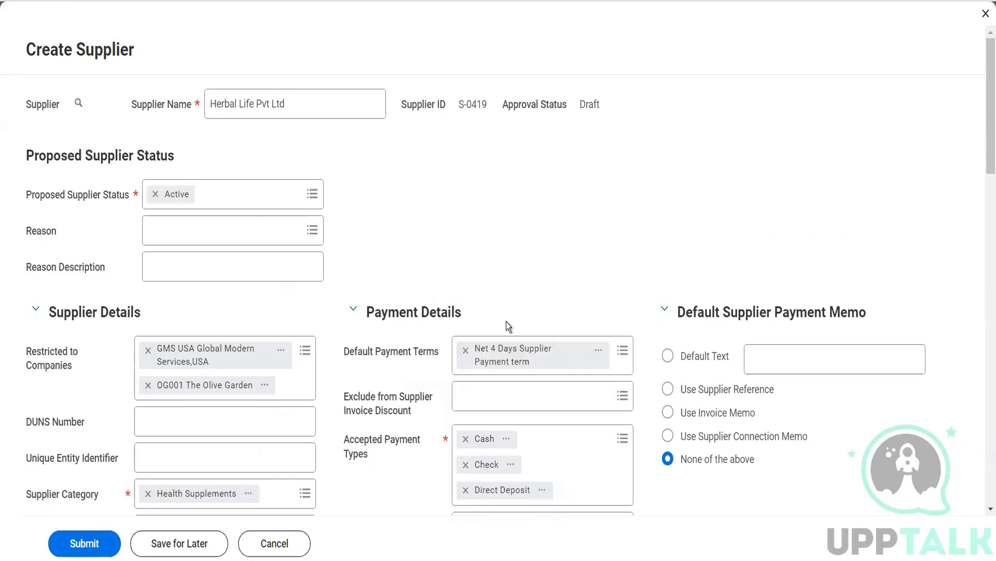
scroll(503, 378, "down", 3)
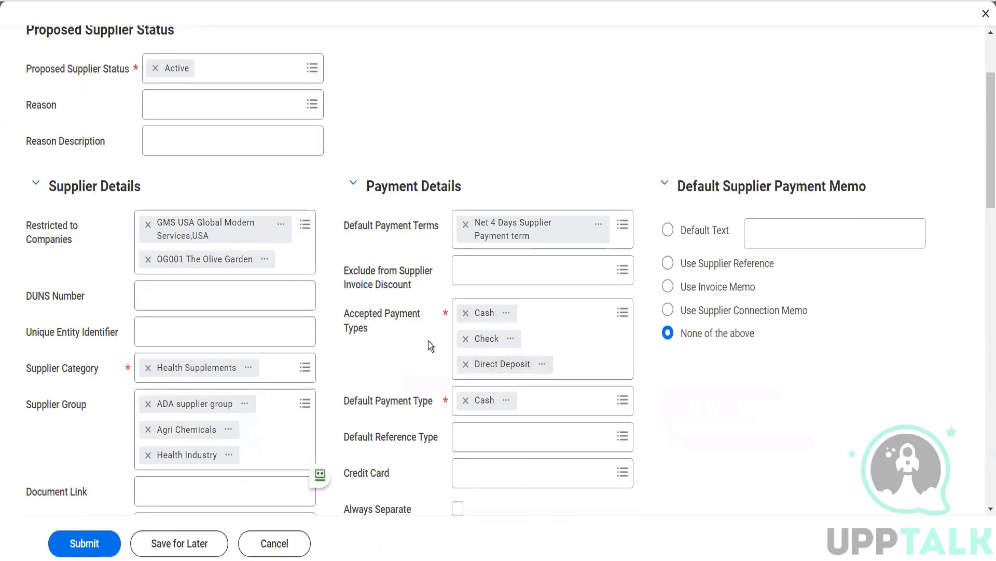
left_click(488, 442)
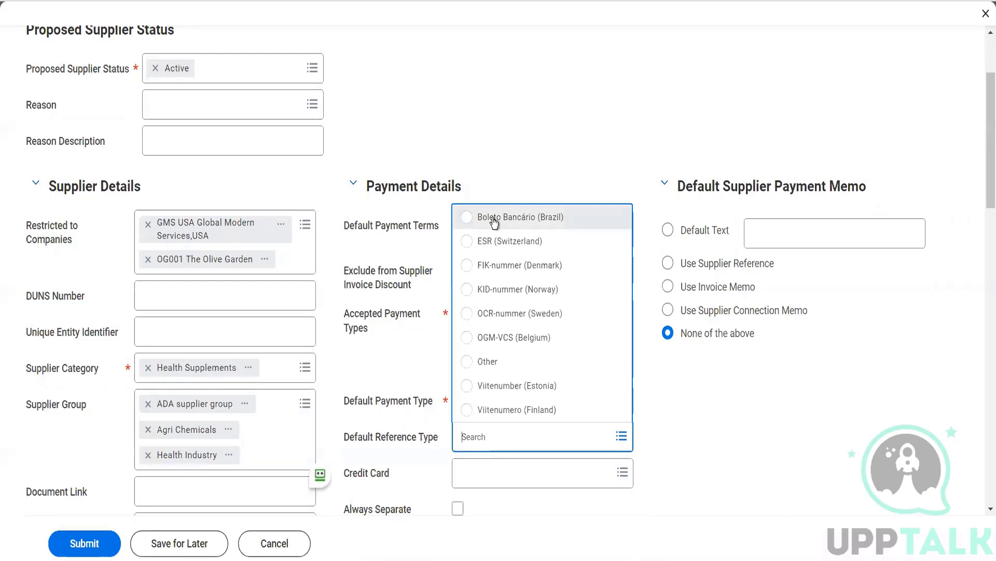
left_click(501, 100)
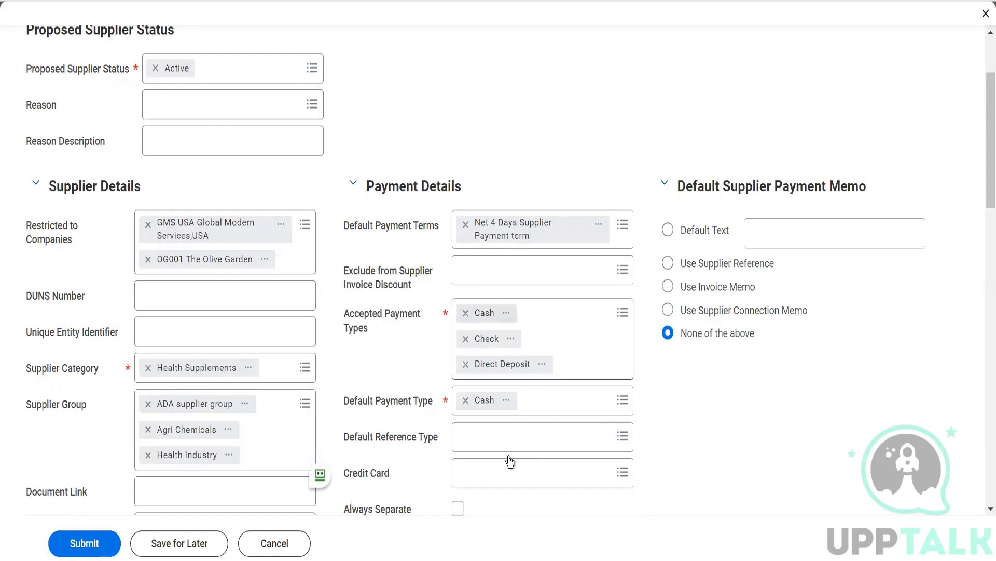
scroll(509, 456, "down", 2)
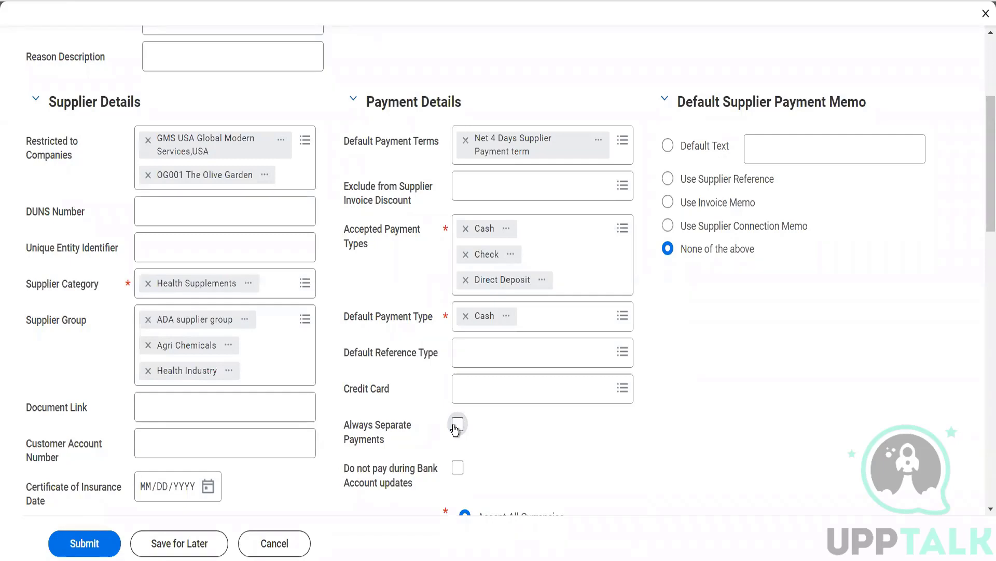
scroll(456, 428, "down", 3)
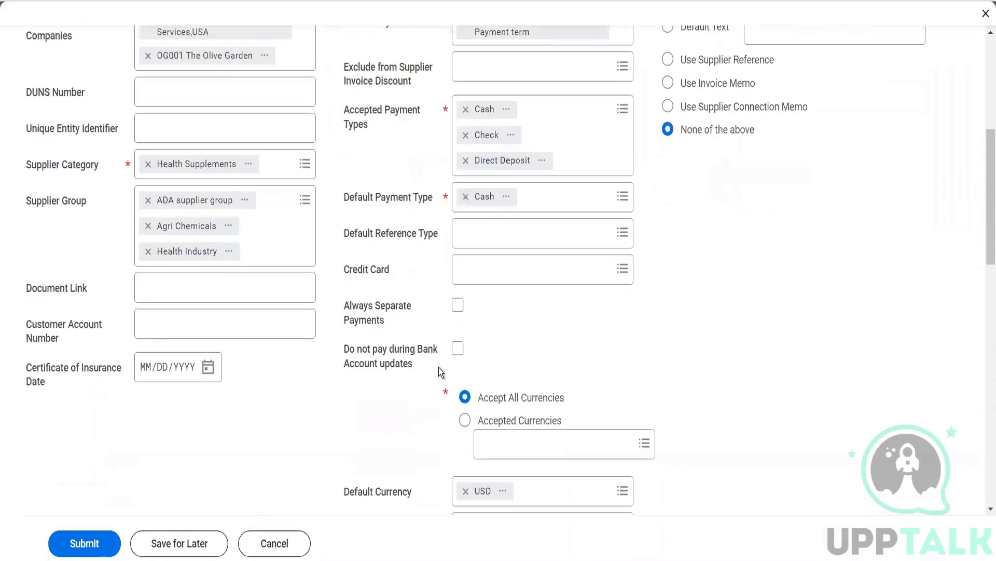
mouse_move(417, 362)
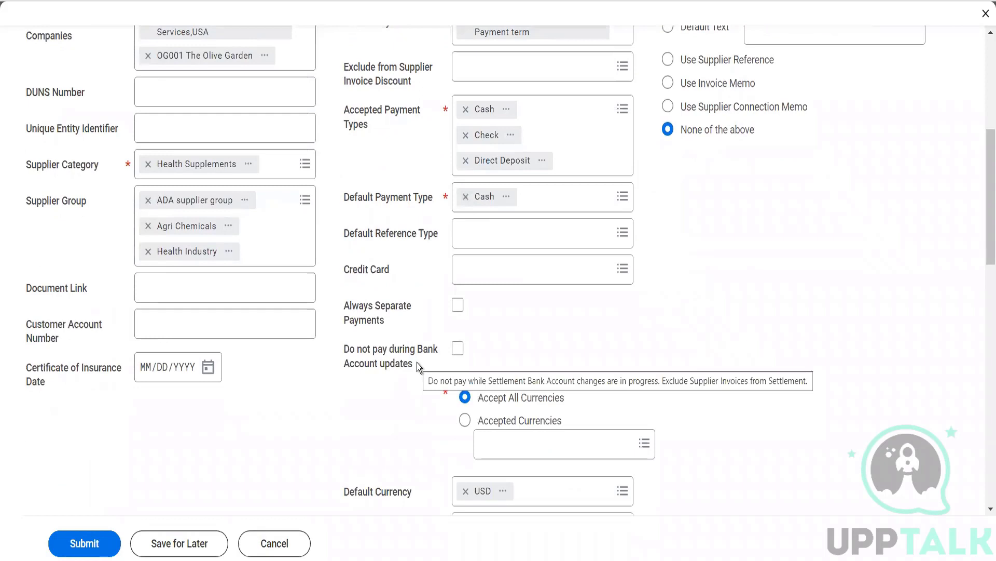
scroll(416, 362, "down", 3)
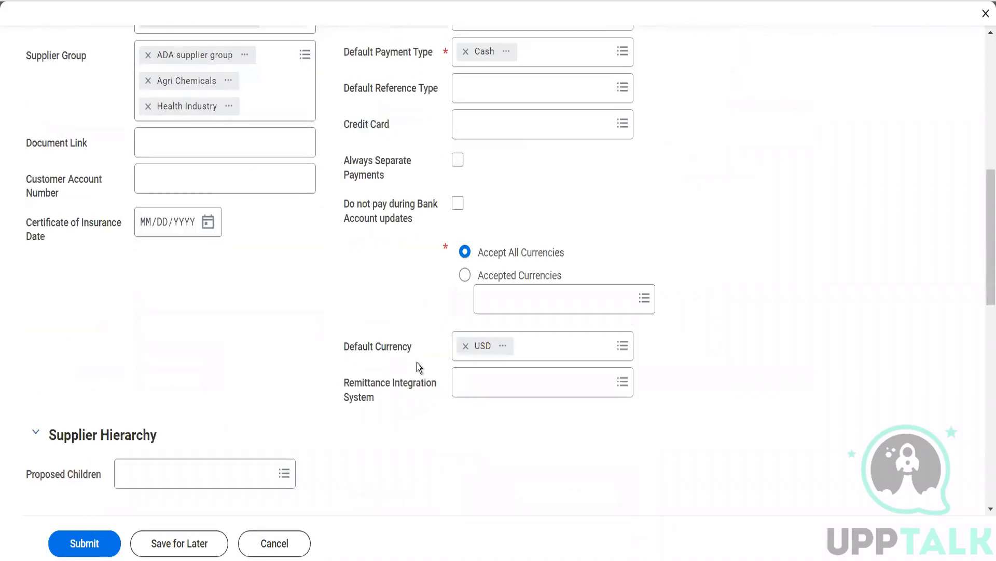
scroll(416, 363, "down", 5)
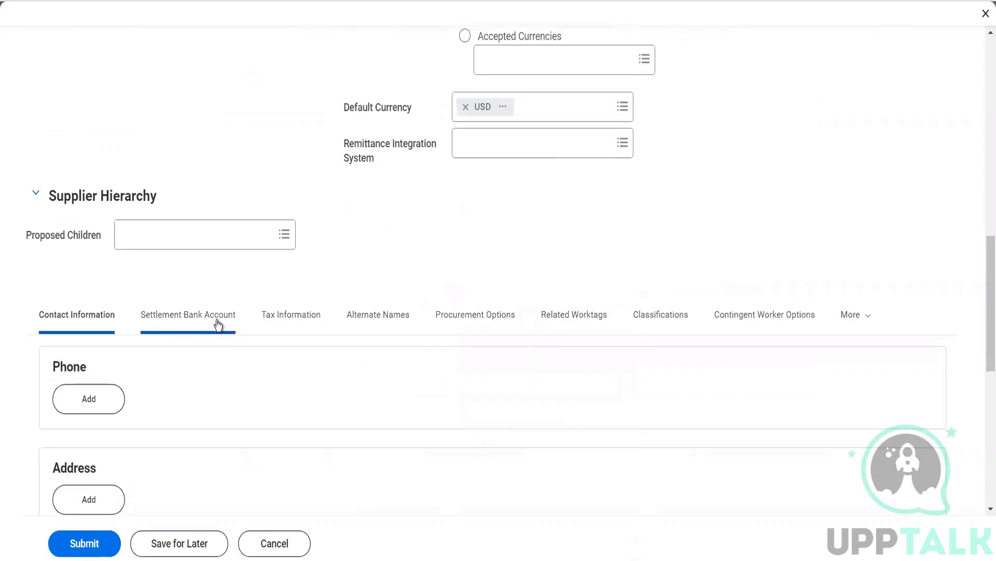
scroll(218, 324, "up", 5)
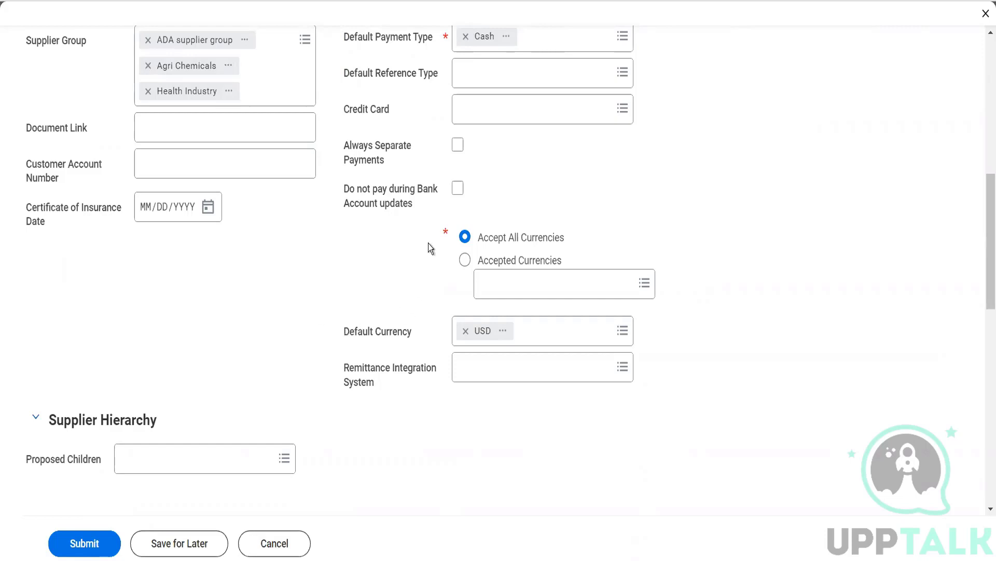
mouse_move(435, 214)
scroll(435, 267, "down", 1)
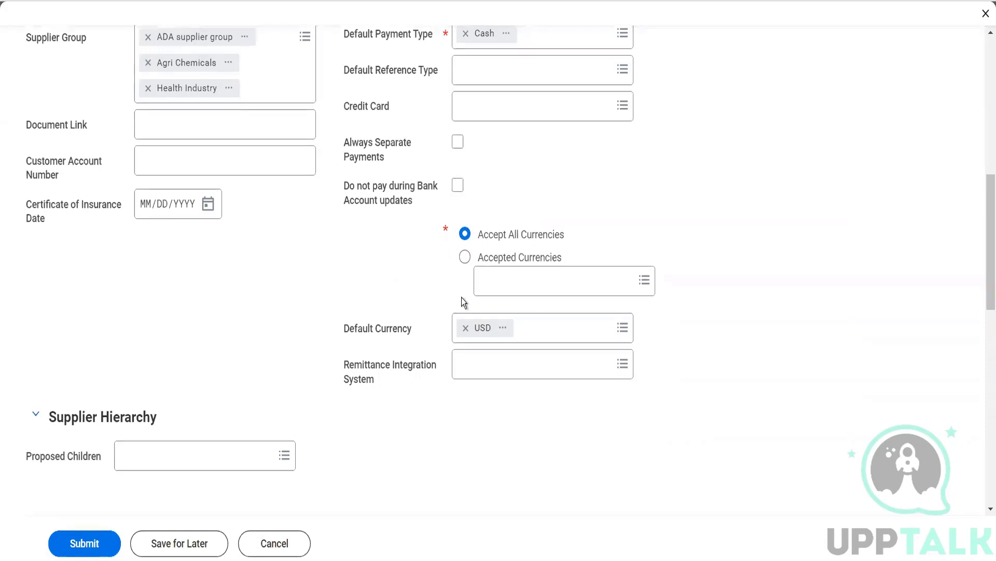
left_click(479, 371)
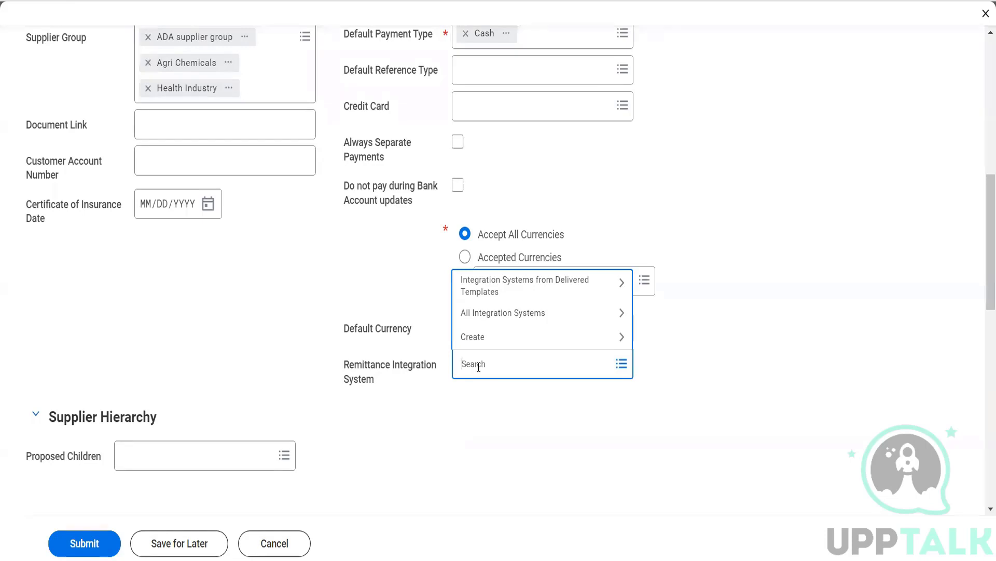
left_click(577, 216)
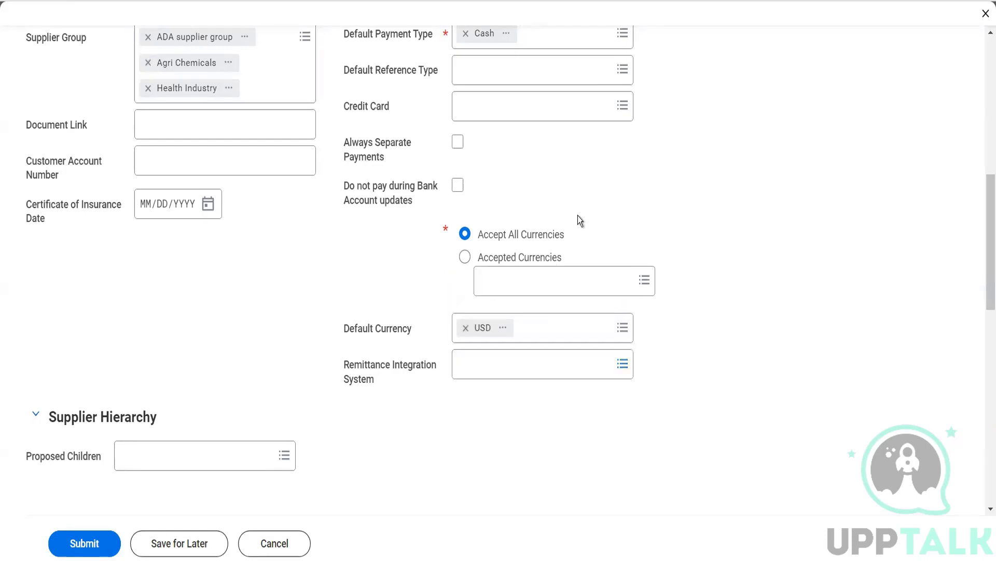
scroll(578, 216, "up", 10)
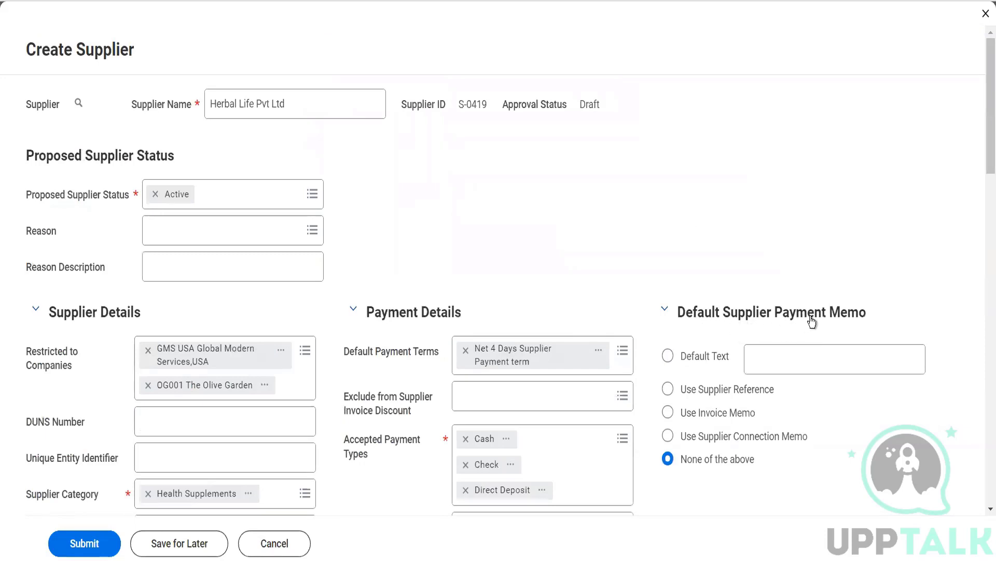
Step: Choose Default Text for the payment memo and enter 'Thanks for your services'
left_click(715, 361)
left_click(761, 360)
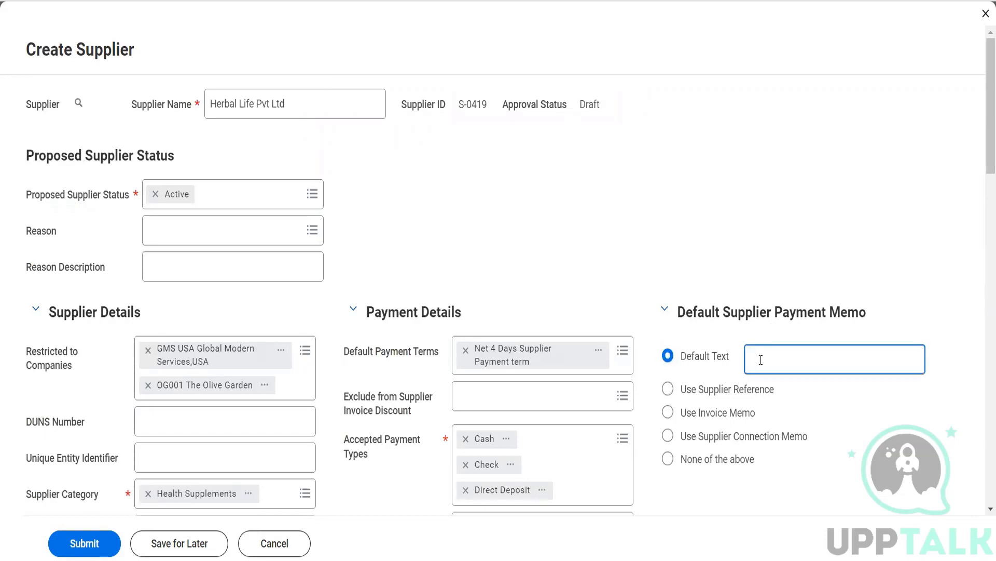
type("Thanks for your services")
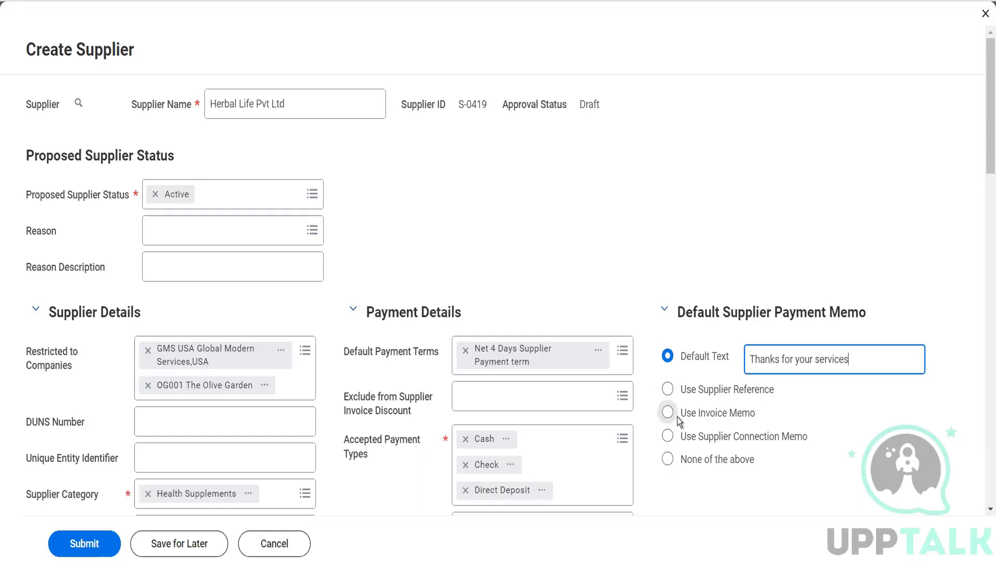
scroll(677, 416, "down", 4)
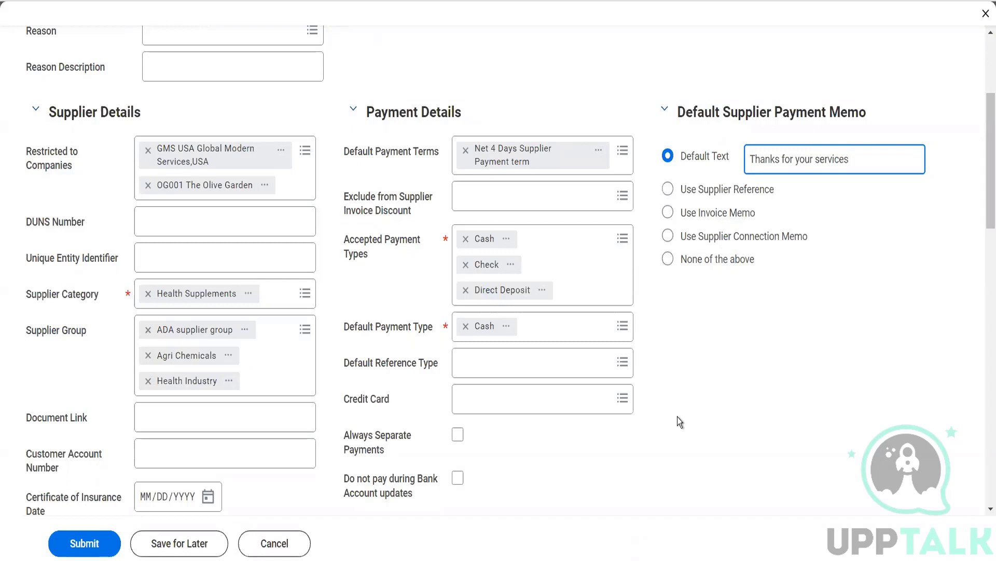
Step: Check the Default Reference Type options and leave it empty
left_click(592, 366)
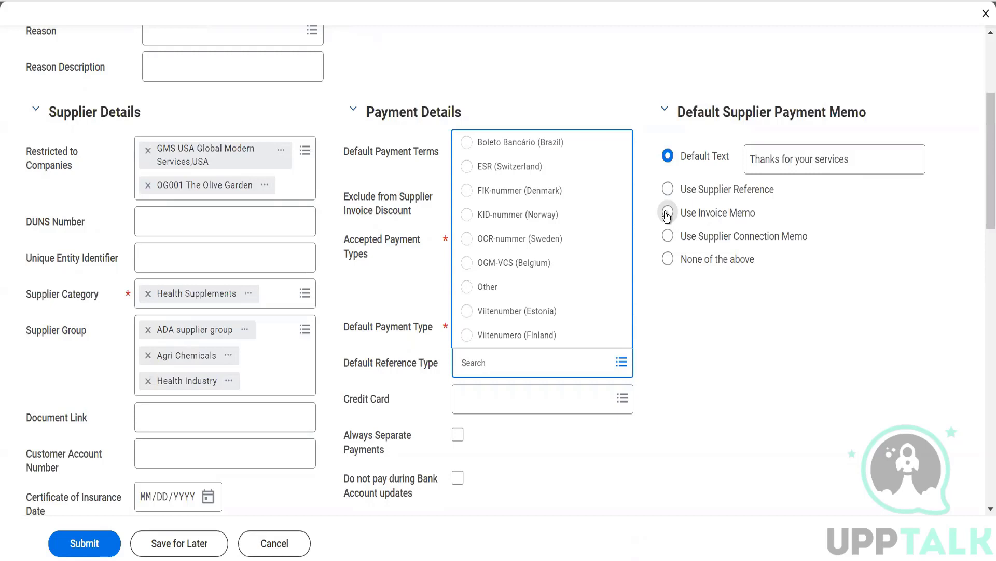
left_click(698, 354)
scroll(699, 354, "down", 1)
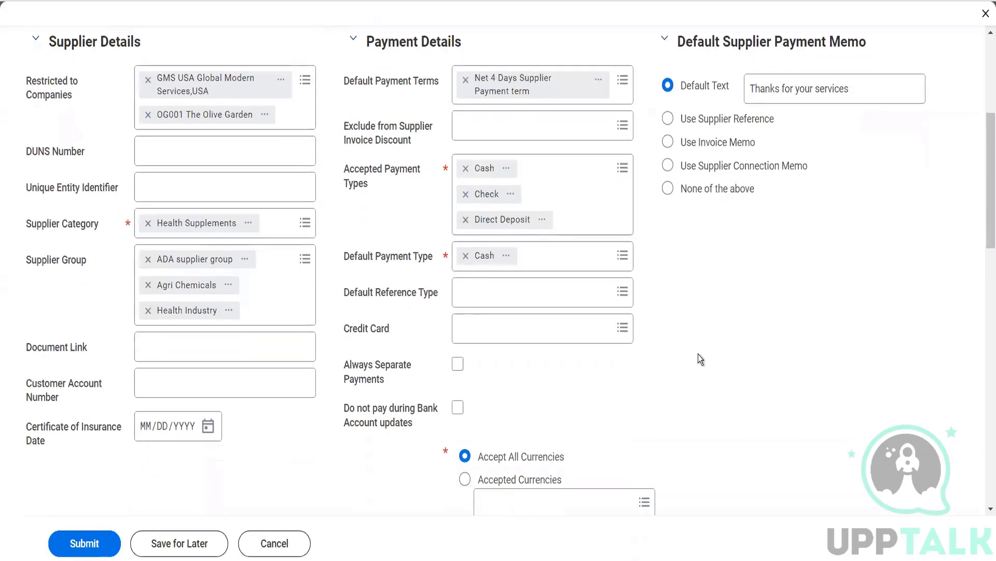
scroll(698, 354, "down", 7)
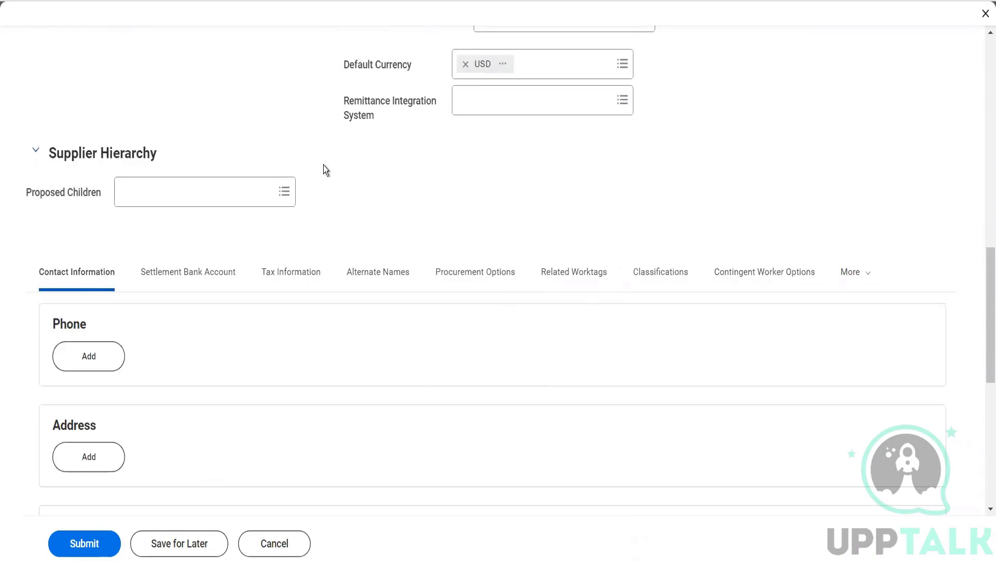
scroll(324, 166, "up", 8)
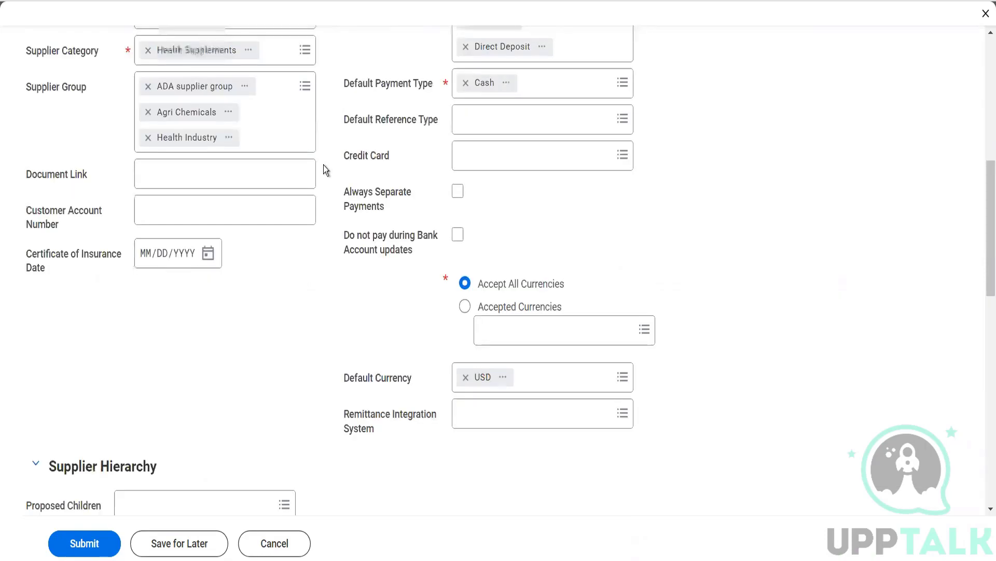
scroll(323, 165, "up", 4)
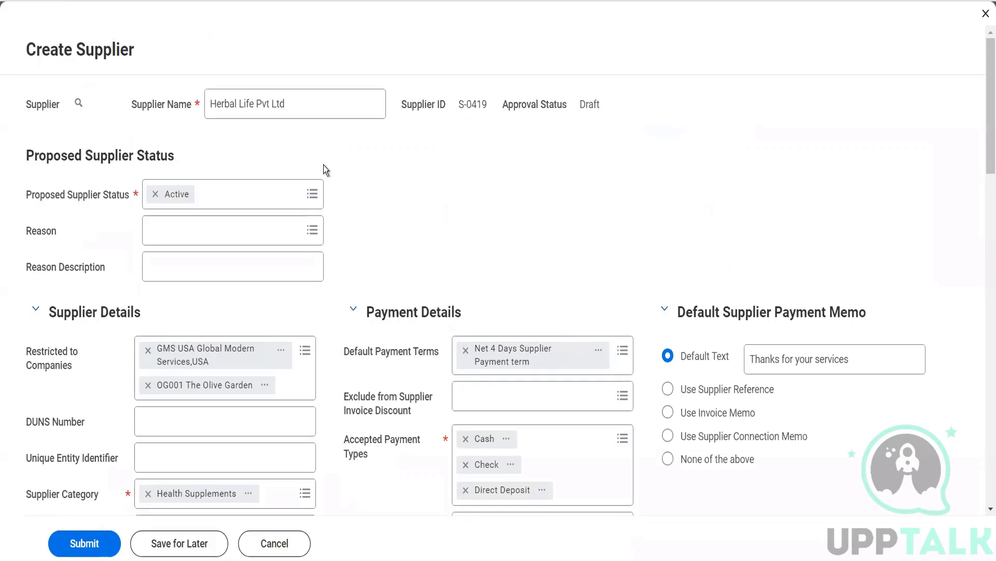
scroll(324, 166, "down", 12)
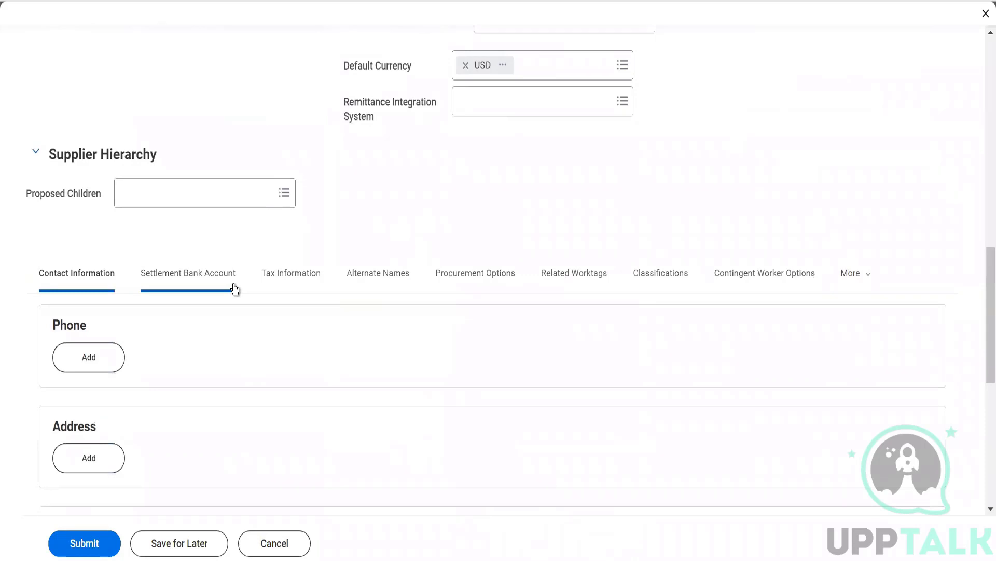
Step: Add a phone entry and enter the supplier's business phone number
scroll(233, 288, "down", 4)
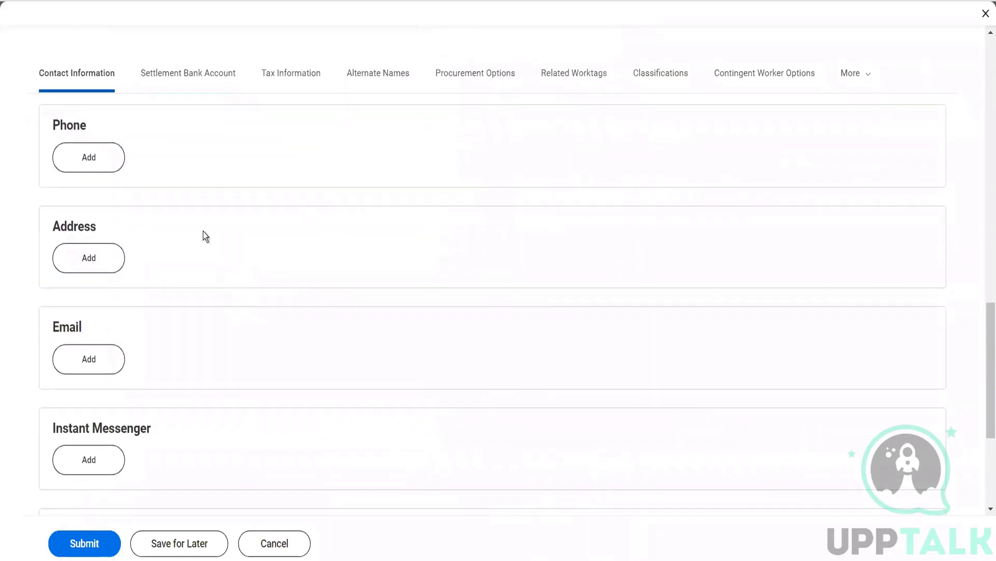
left_click(98, 156)
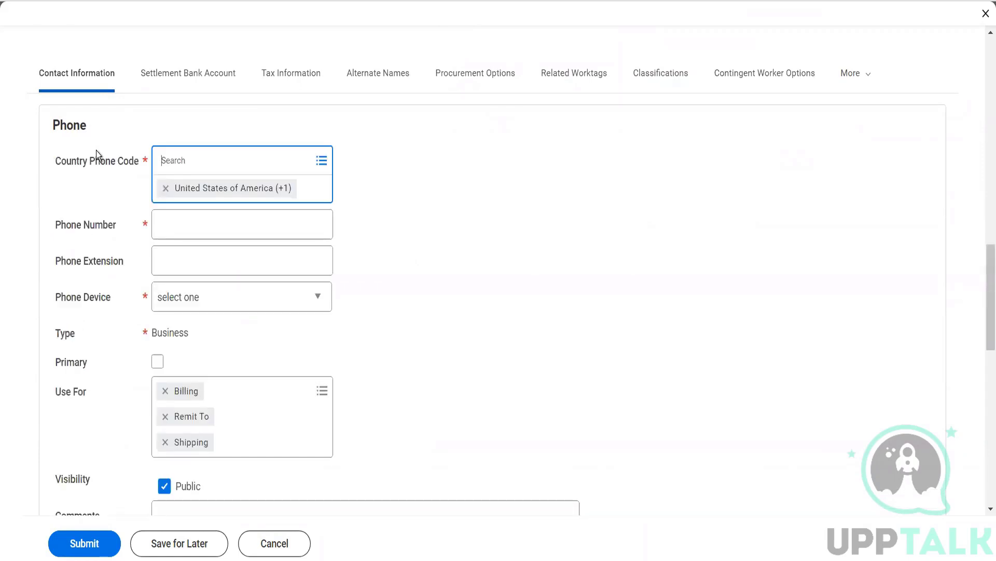
left_click(167, 221)
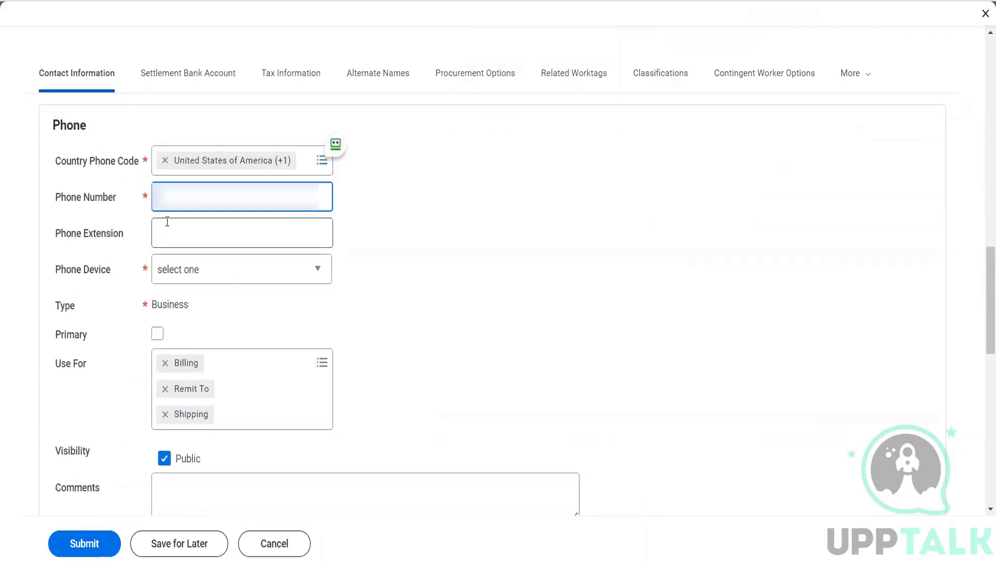
type("555555555")
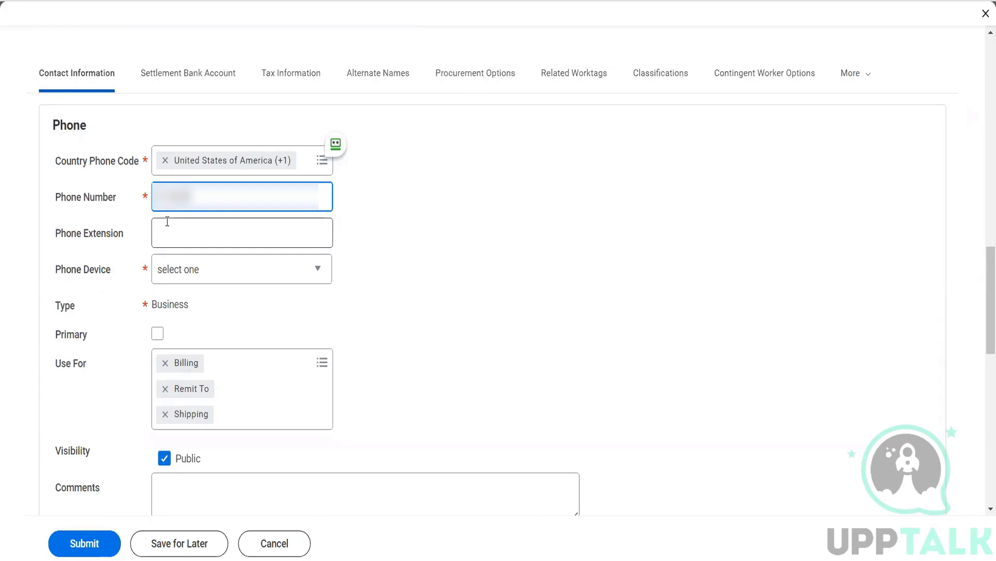
type("555")
key("Tab")
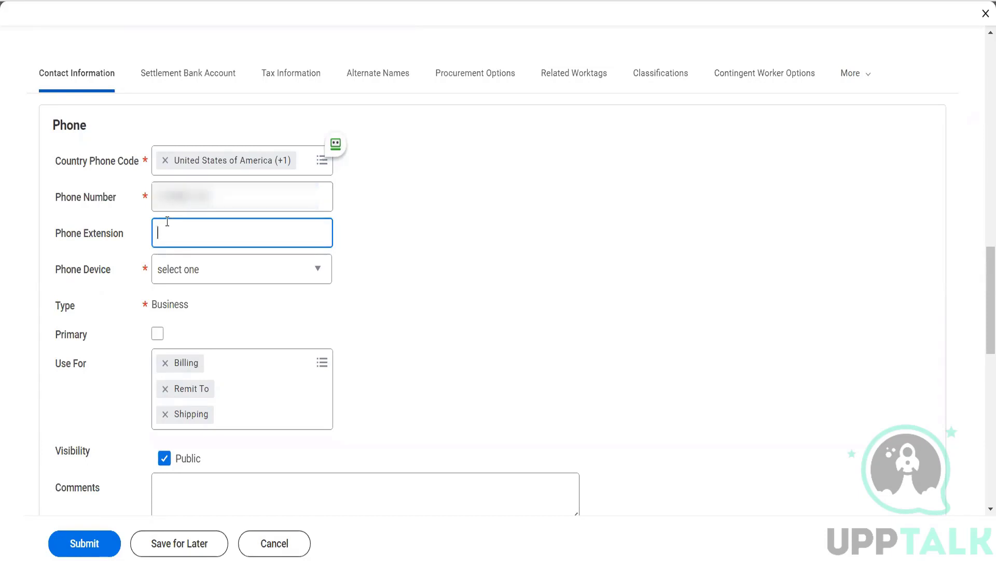
Step: Set the phone device to Mobile, mark it primary, and keep Billing, Remit To, Shipping uses
left_click(176, 274)
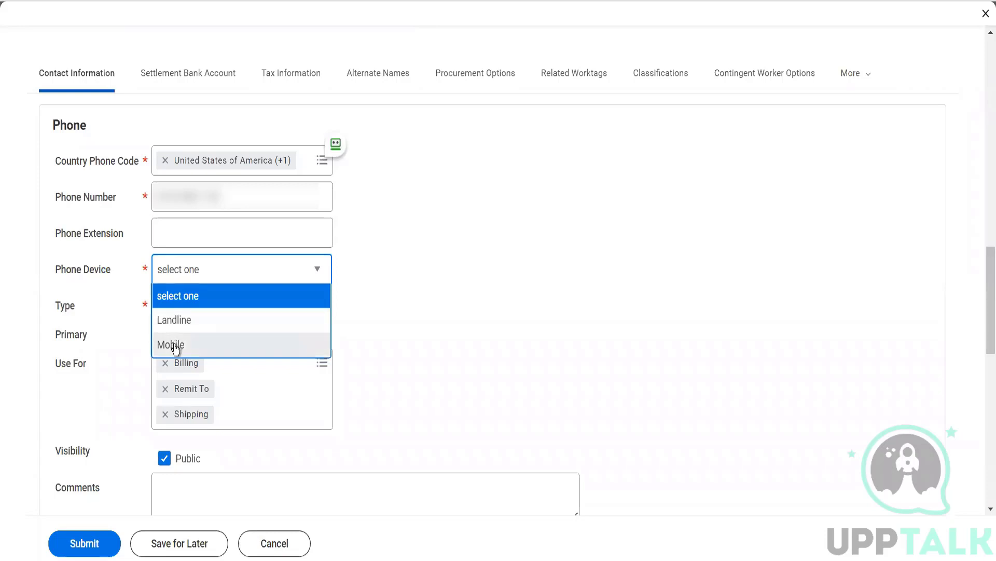
left_click(171, 344)
left_click(156, 330)
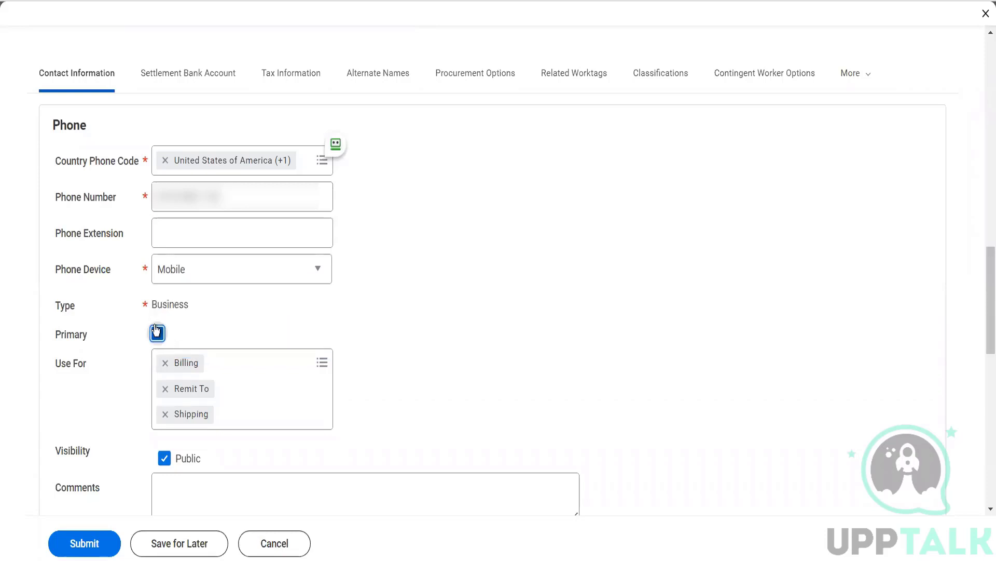
left_click(265, 359)
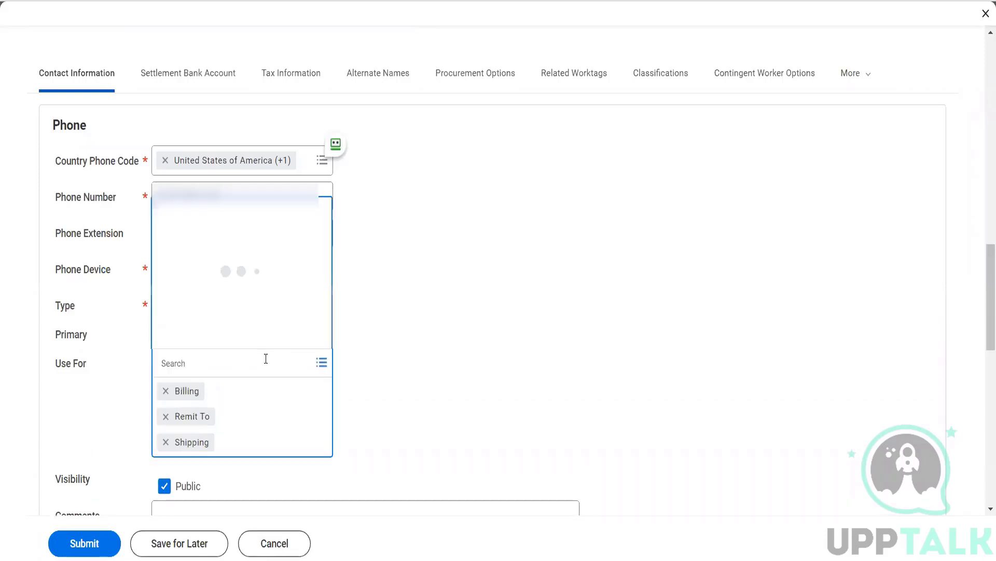
left_click(401, 381)
scroll(400, 381, "down", 5)
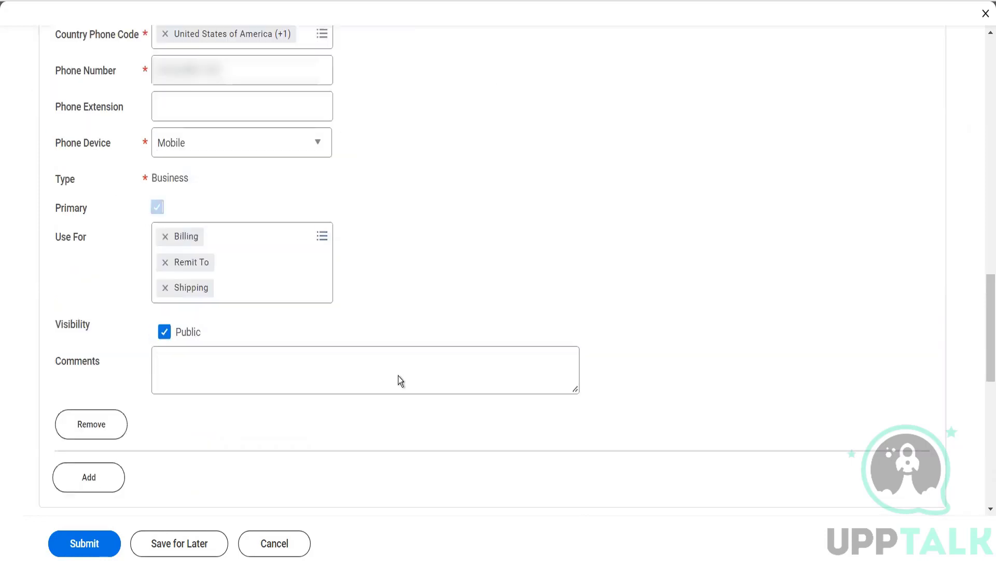
scroll(401, 381, "down", 1)
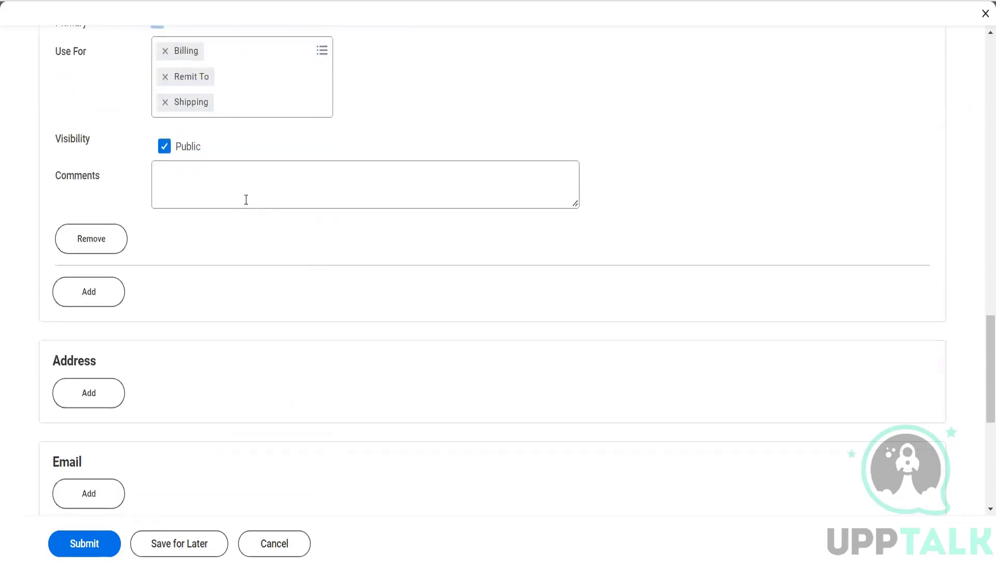
Step: Add a primary business email for the supplier with Procurement added to its uses
left_click(246, 199)
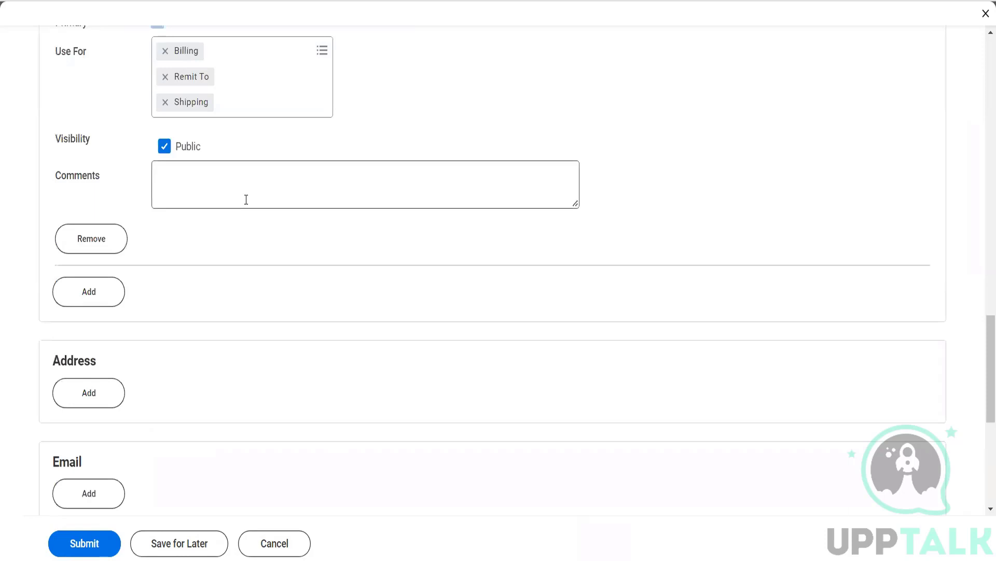
scroll(246, 199, "down", 4)
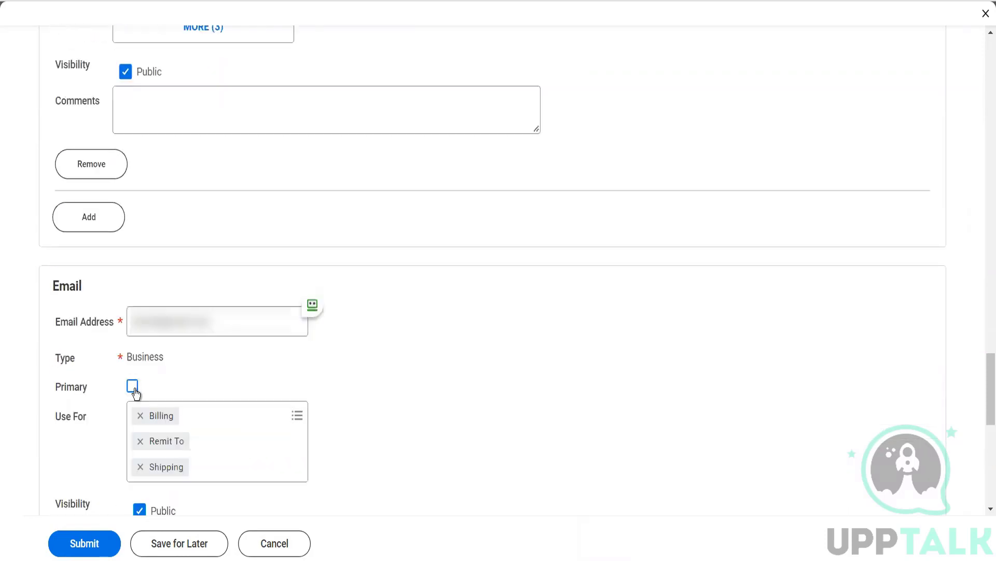
left_click(133, 386)
left_click(220, 413)
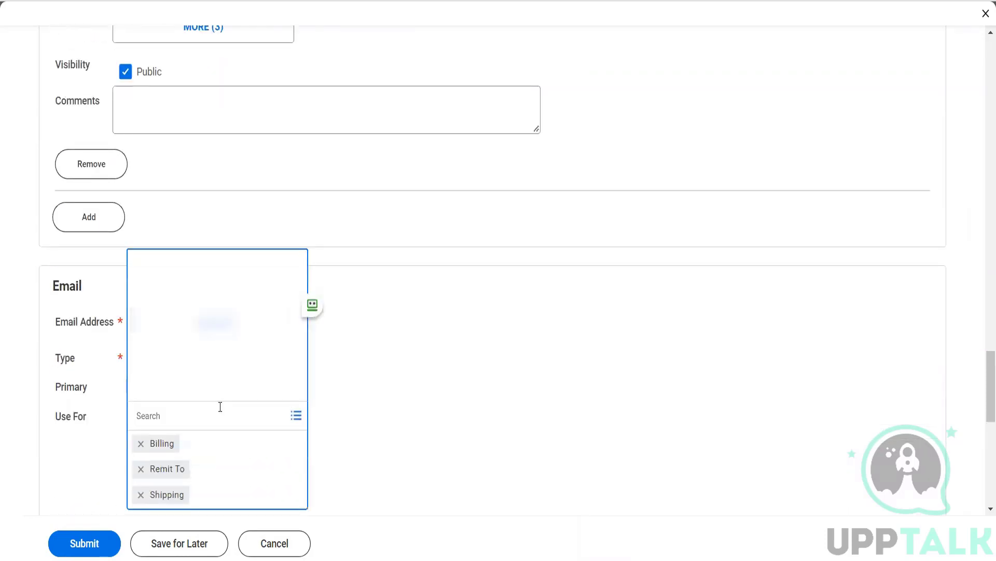
left_click(191, 351)
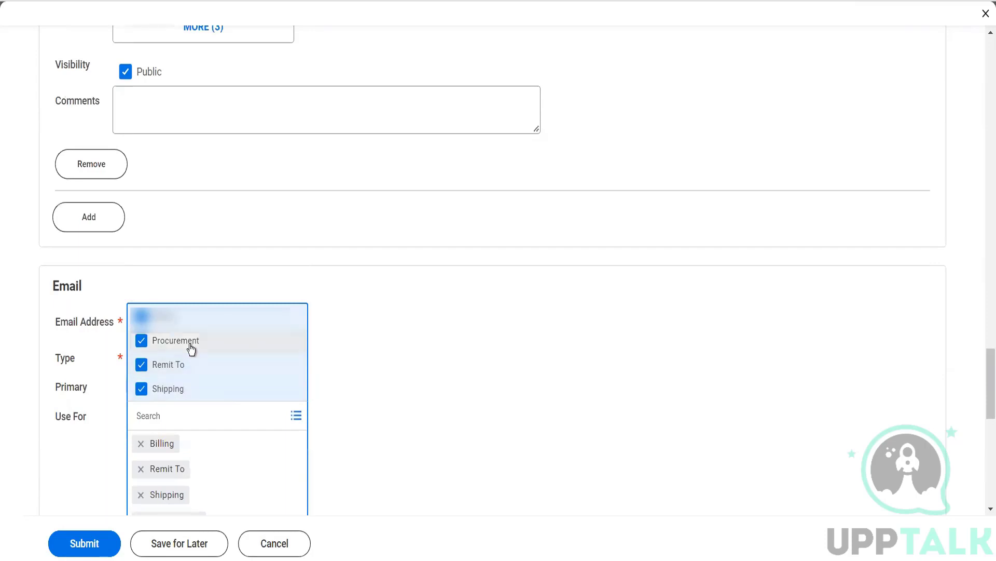
left_click(338, 394)
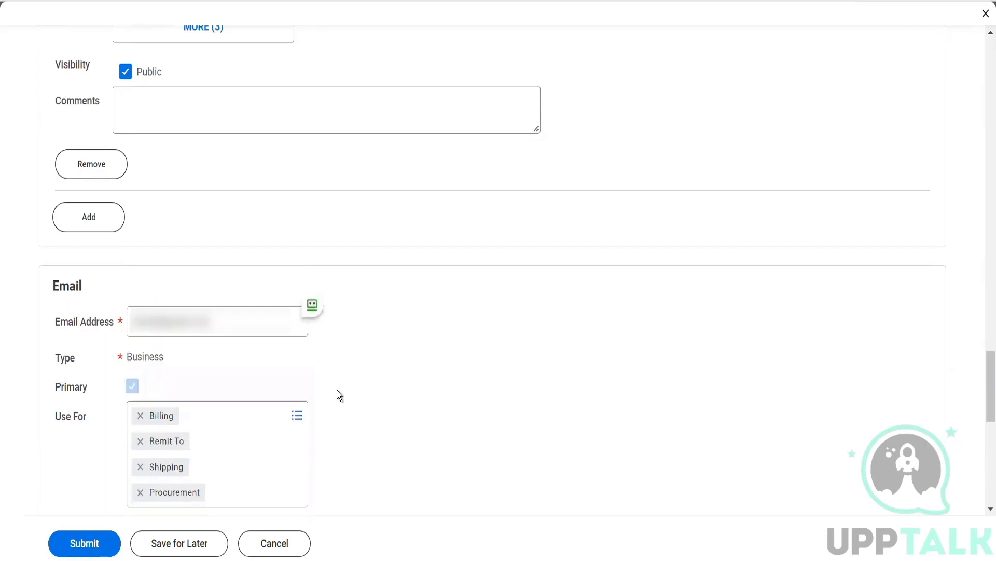
scroll(337, 391, "down", 3)
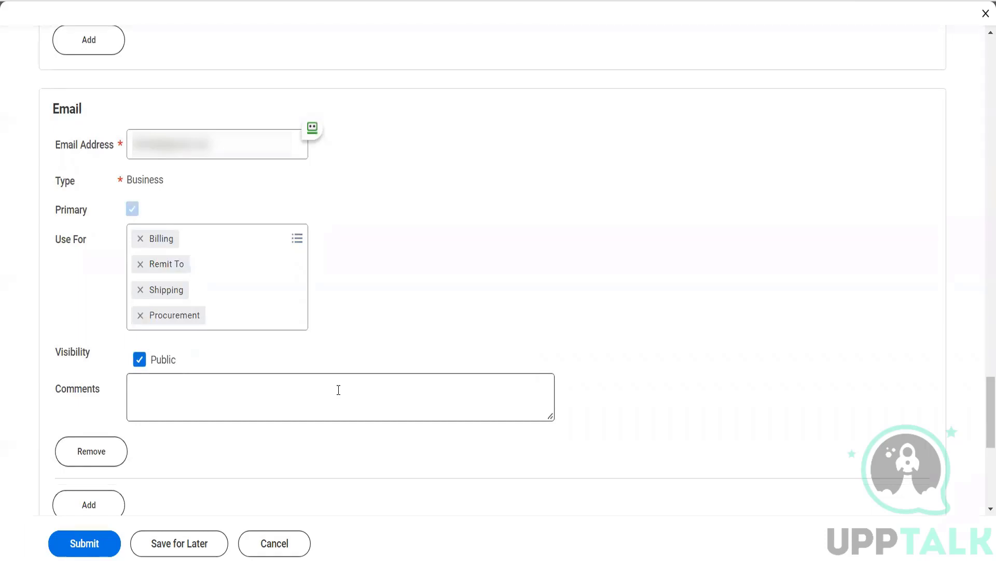
scroll(337, 390, "down", 3)
scroll(338, 390, "down", 3)
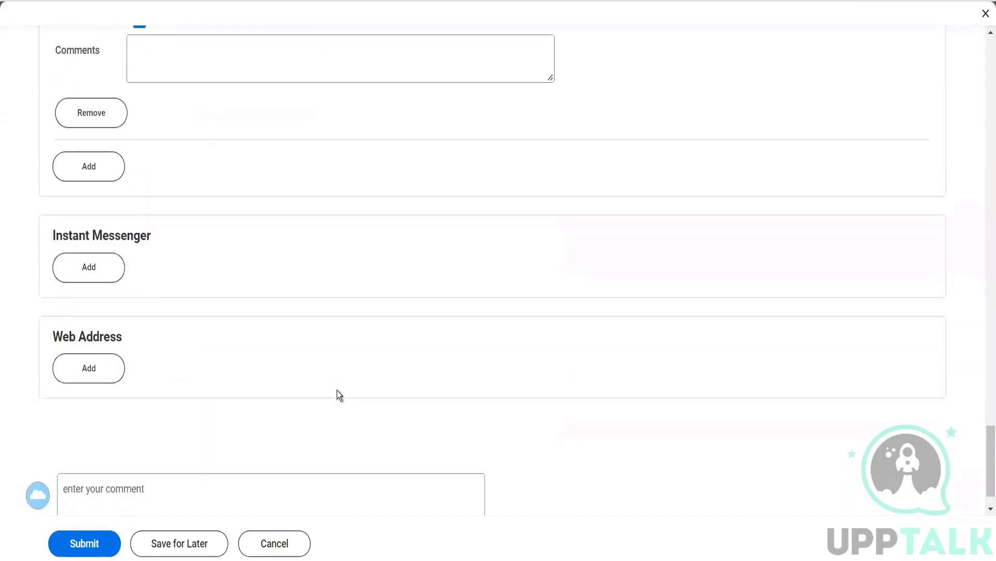
scroll(338, 390, "up", 20)
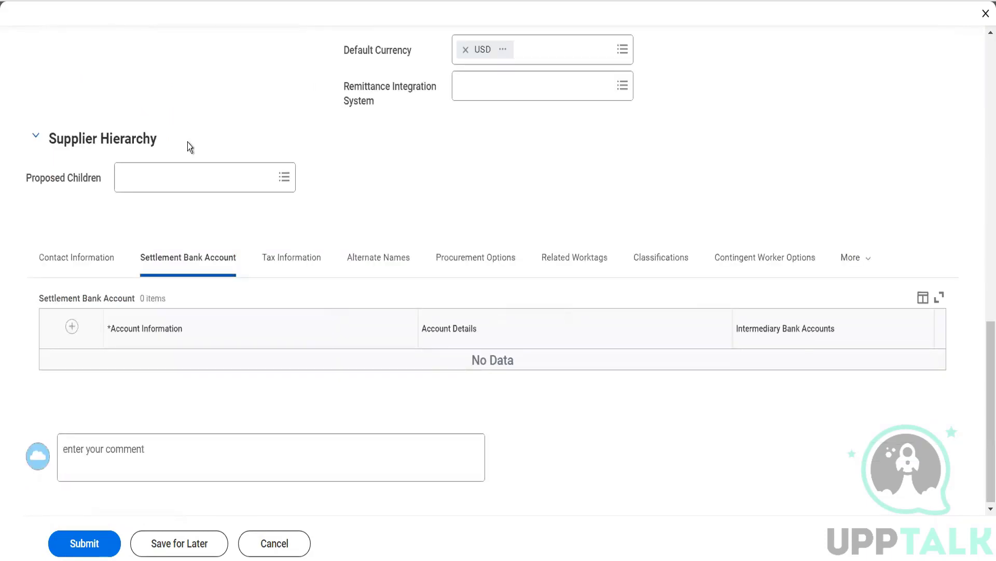
Step: Add a settlement bank account row nicknamed 'Herbal Current Account', type Checking, country India
left_click(71, 327)
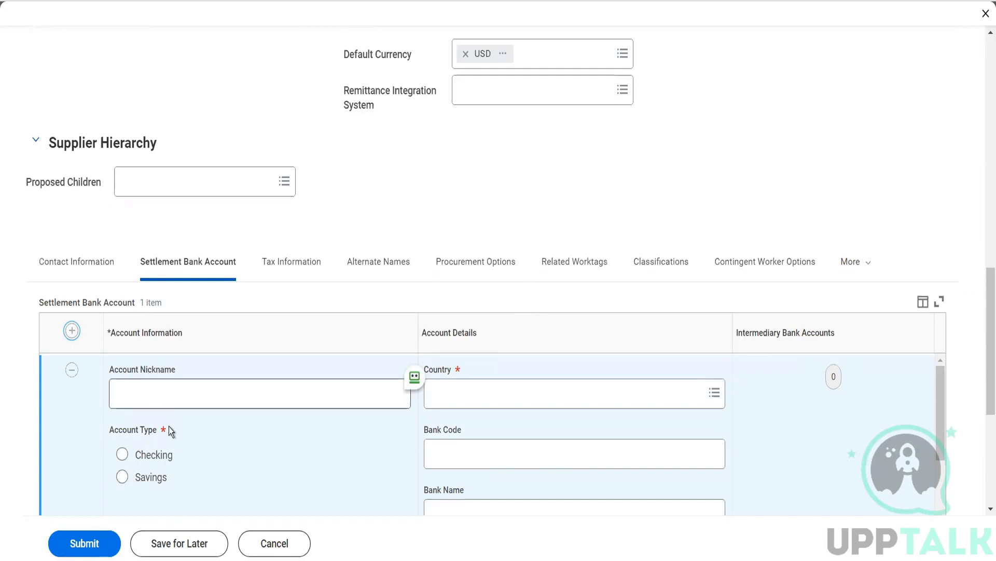
left_click(170, 404)
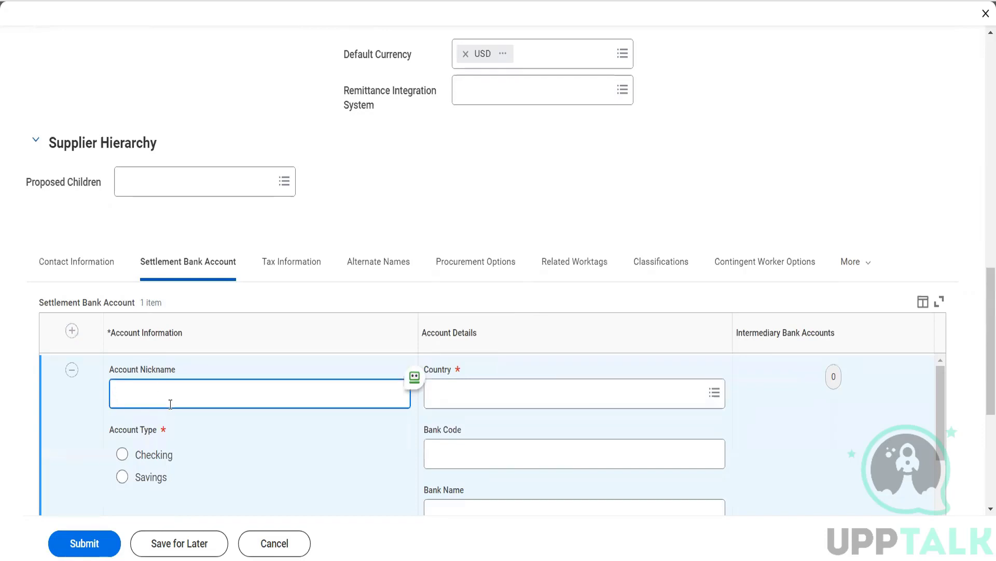
type("Herbal Current Account")
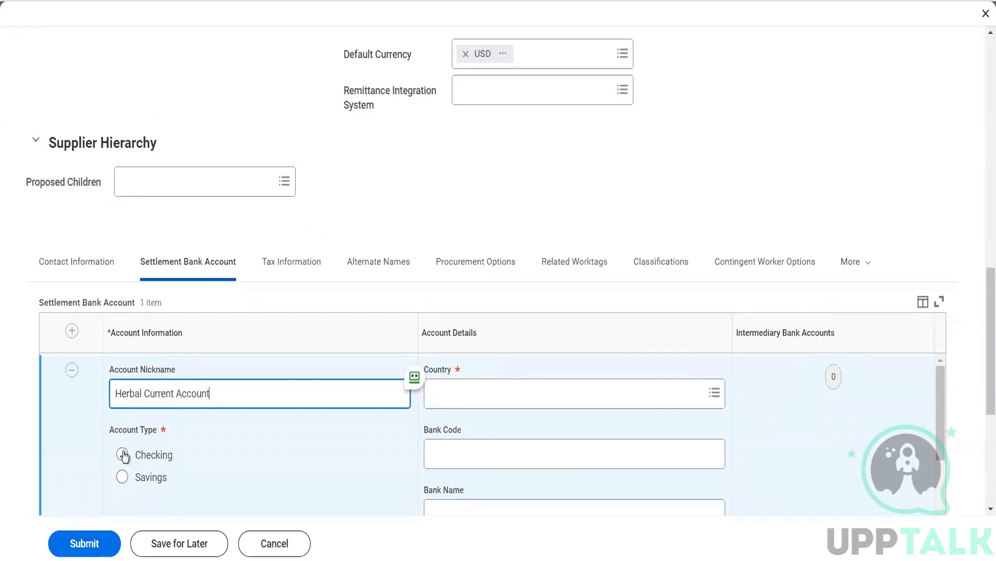
left_click(123, 455)
scroll(316, 418, "down", 2)
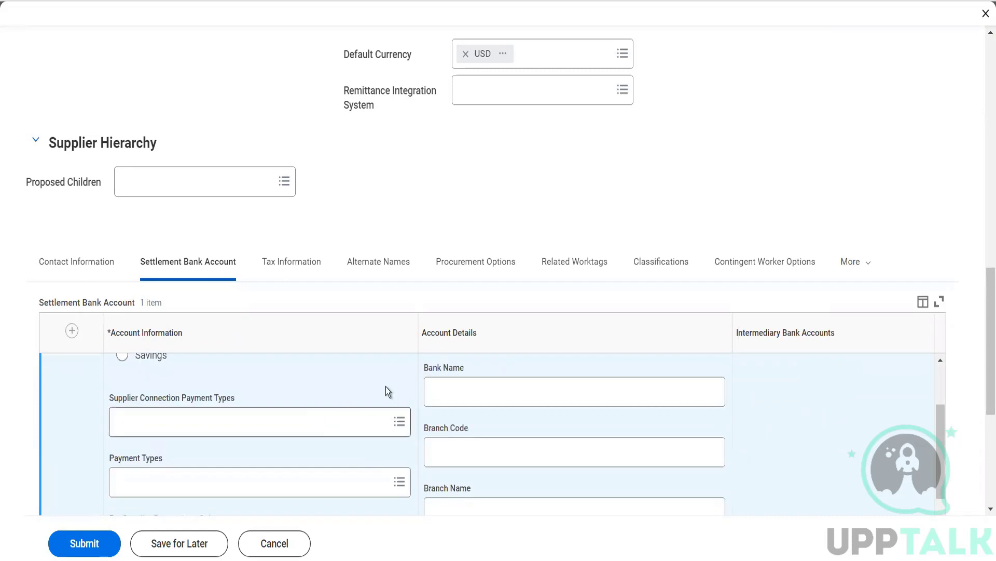
scroll(385, 387, "up", 2)
left_click(441, 390)
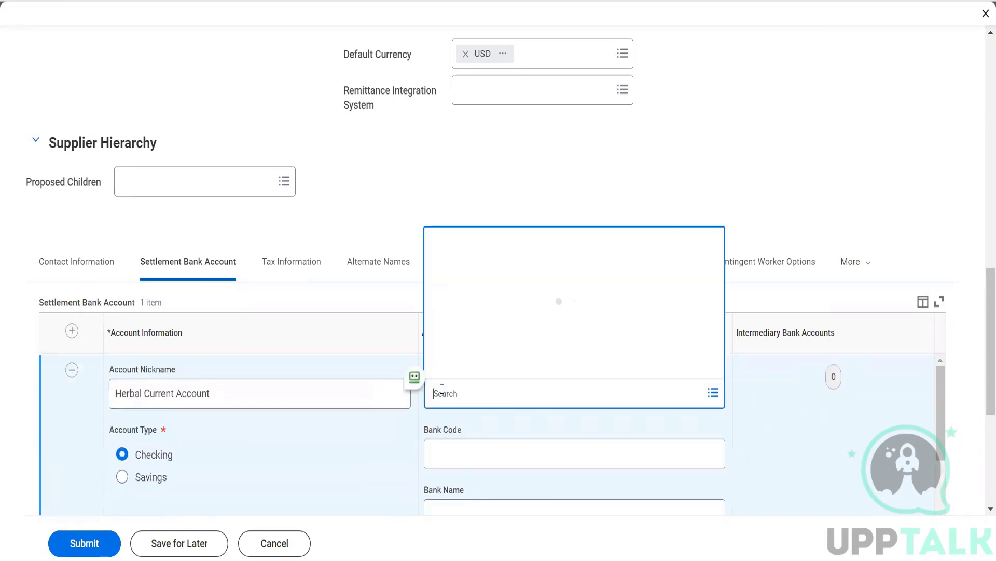
type("India")
key("Return")
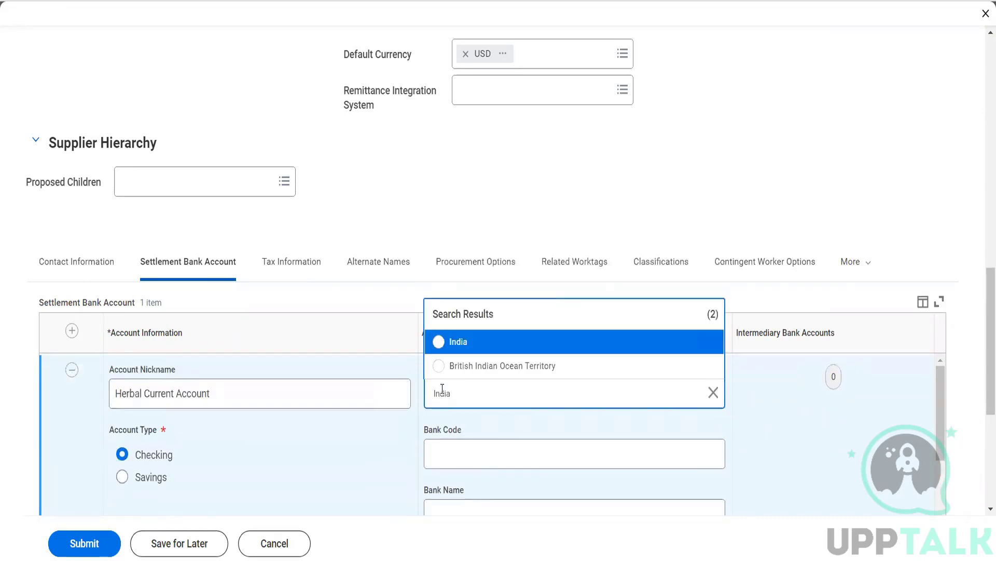
left_click(455, 349)
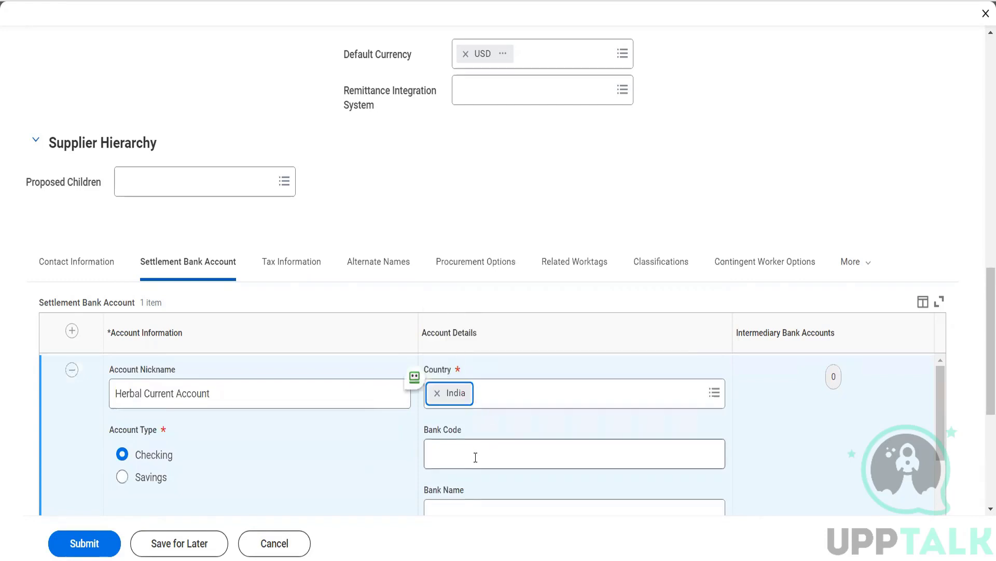
scroll(402, 451, "down", 2)
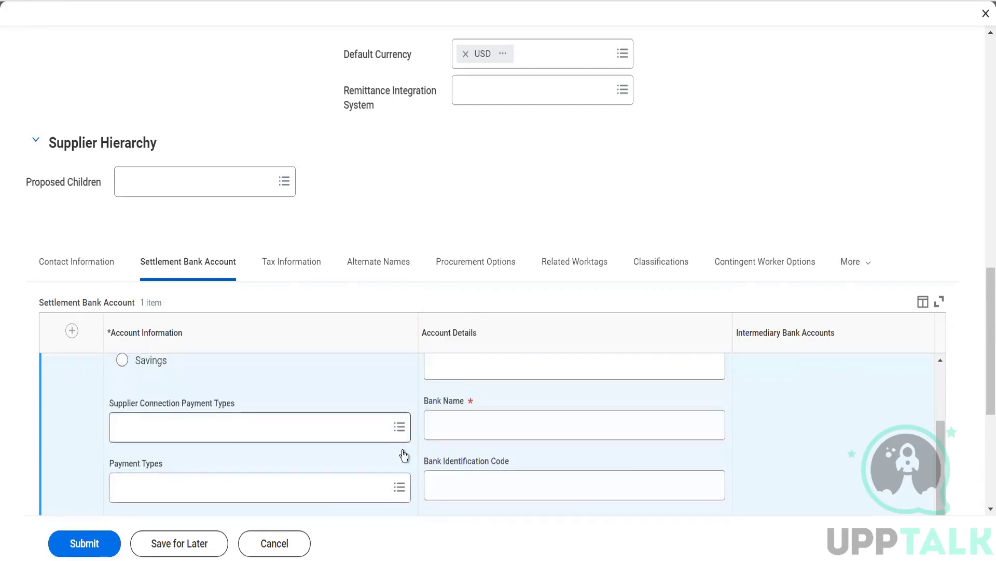
scroll(451, 410, "up", 2)
Step: Fill in IFSC code HDFC000438, bank name HDFC Limited and the bank account number
left_click(444, 456)
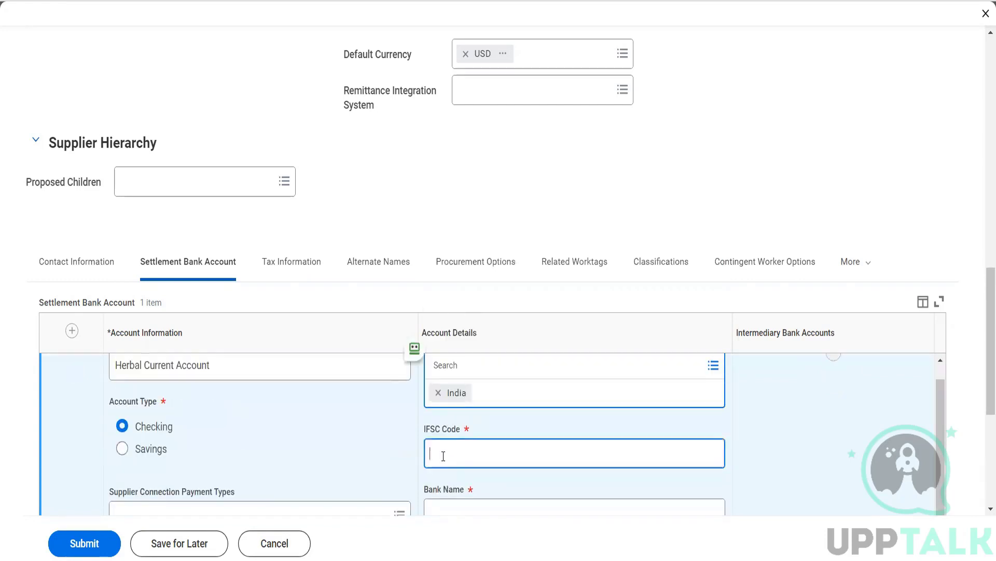
type("HDFC000438")
key("Tab")
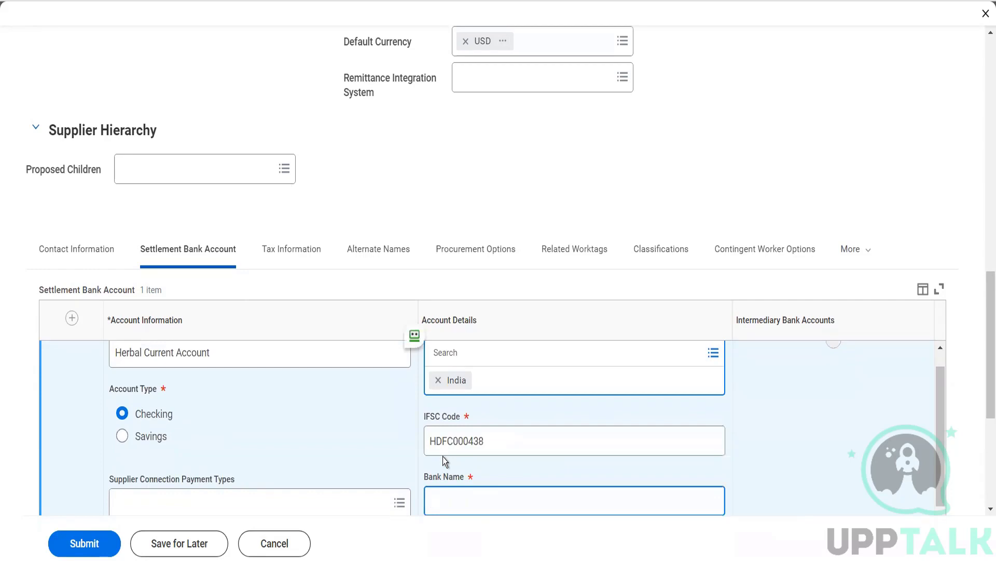
type("HDFC Limited")
scroll(443, 457, "down", 2)
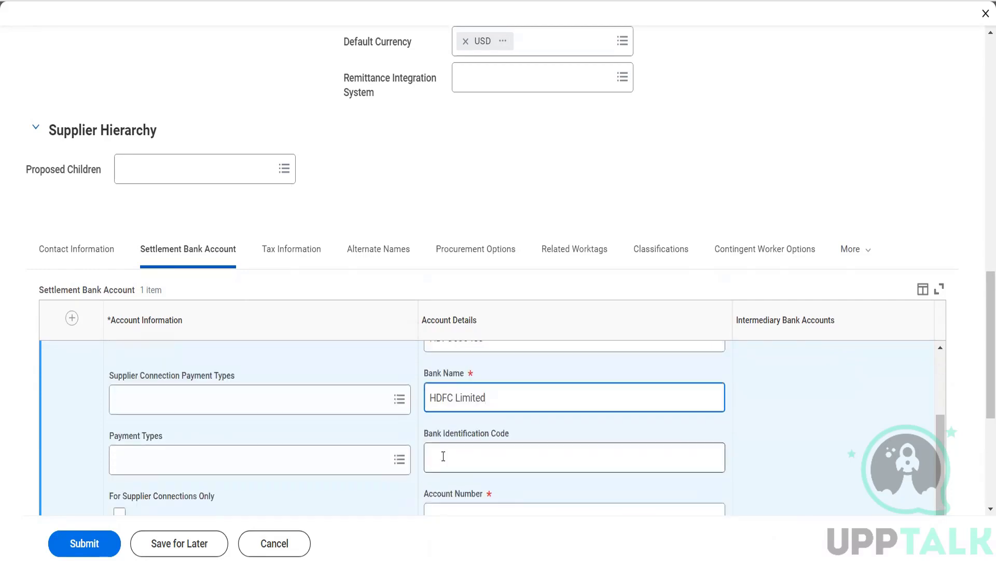
scroll(444, 457, "down", 1)
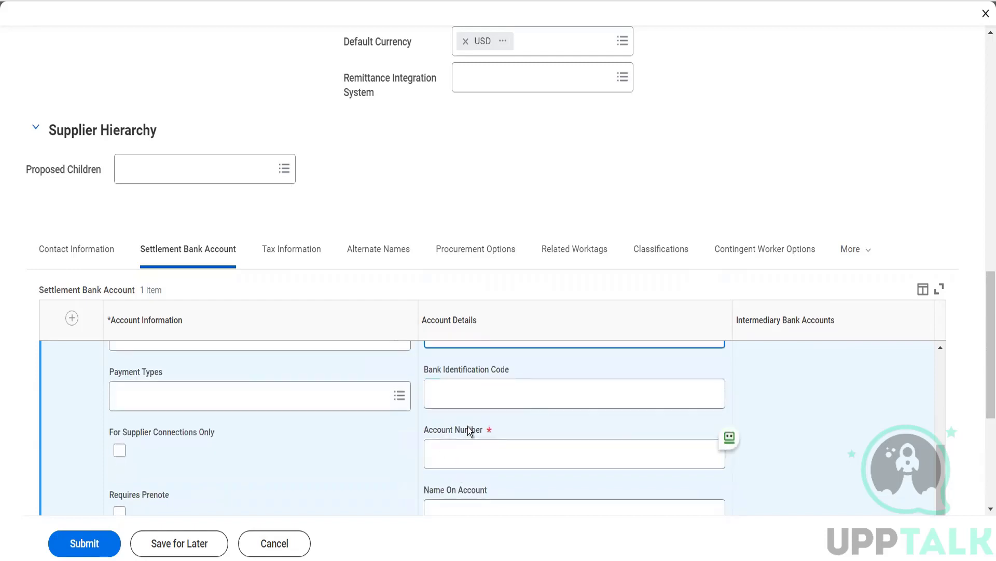
left_click(466, 443)
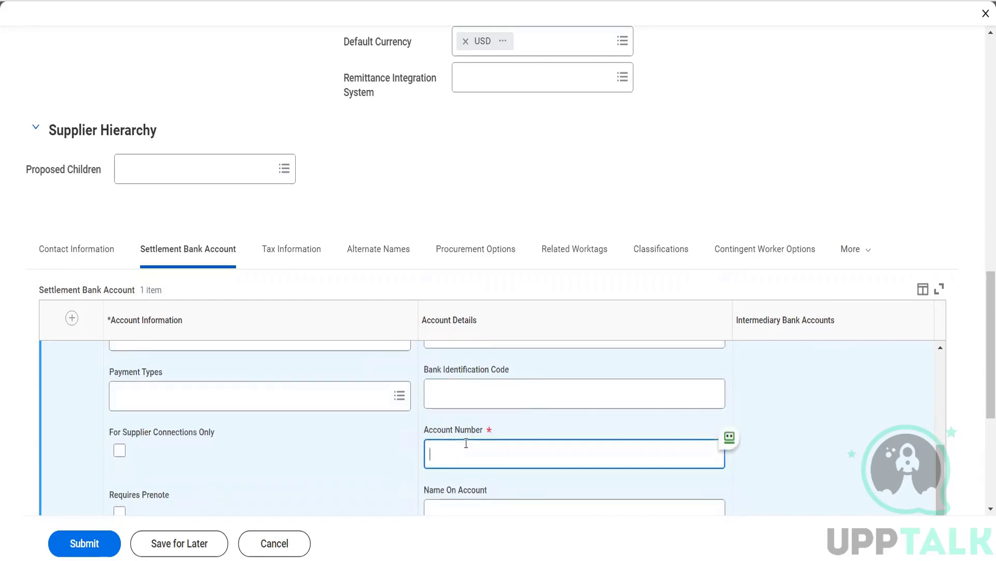
scroll(480, 468, "down", 1)
Step: Enter 'Herbal Life Pvt Ltd' as the Name On Account
left_click(458, 425)
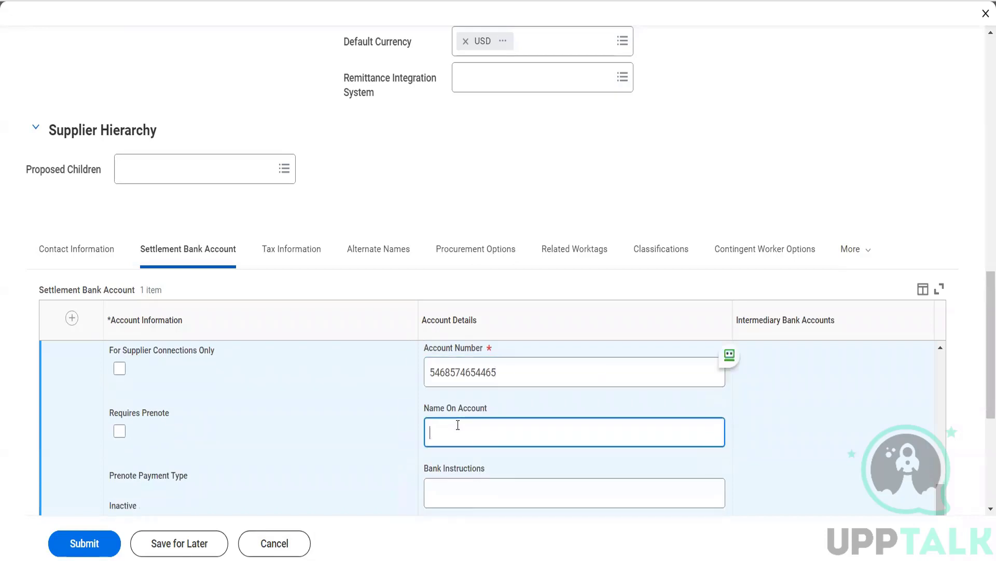
type("Herbal Lif")
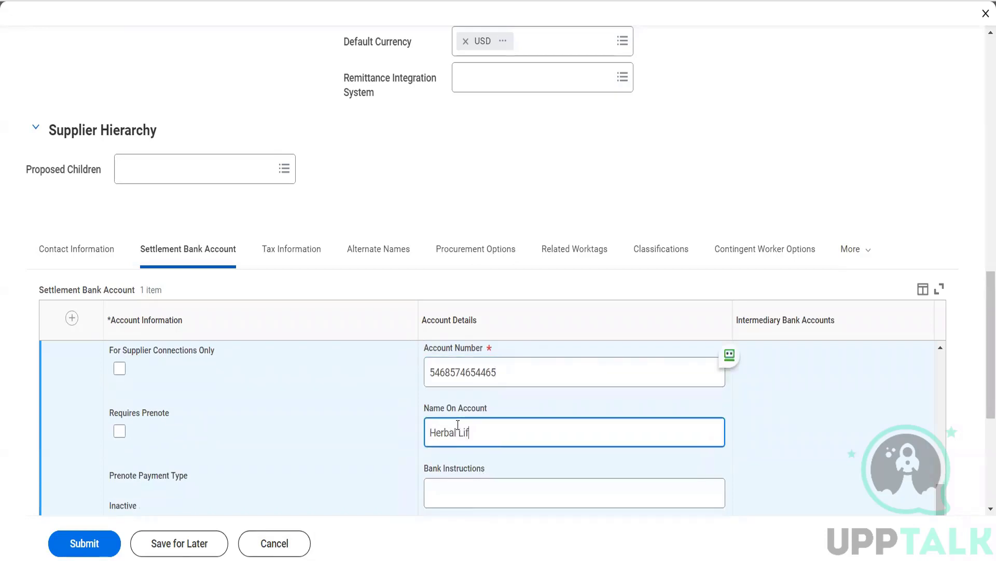
type("e Pvt Ltd")
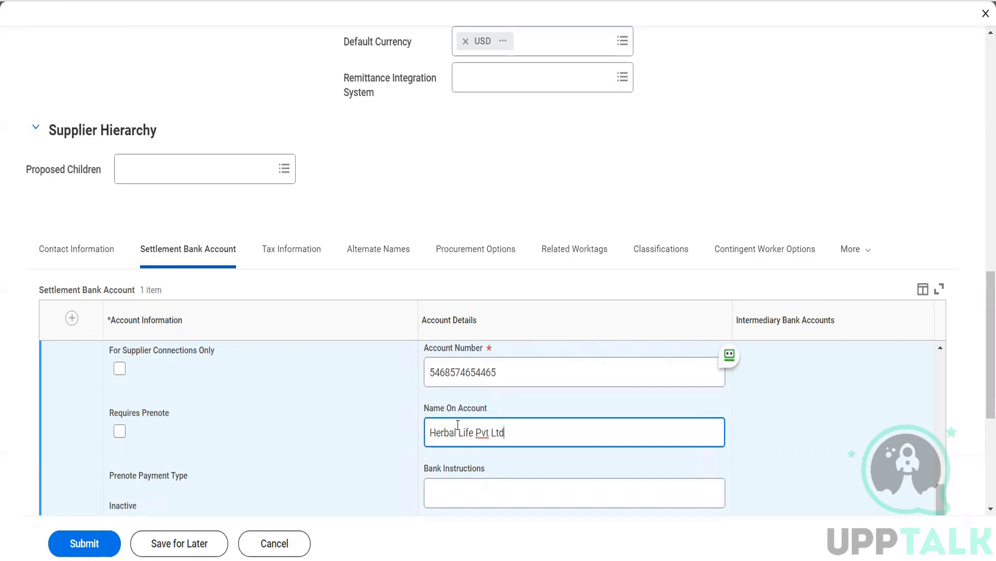
key("Tab")
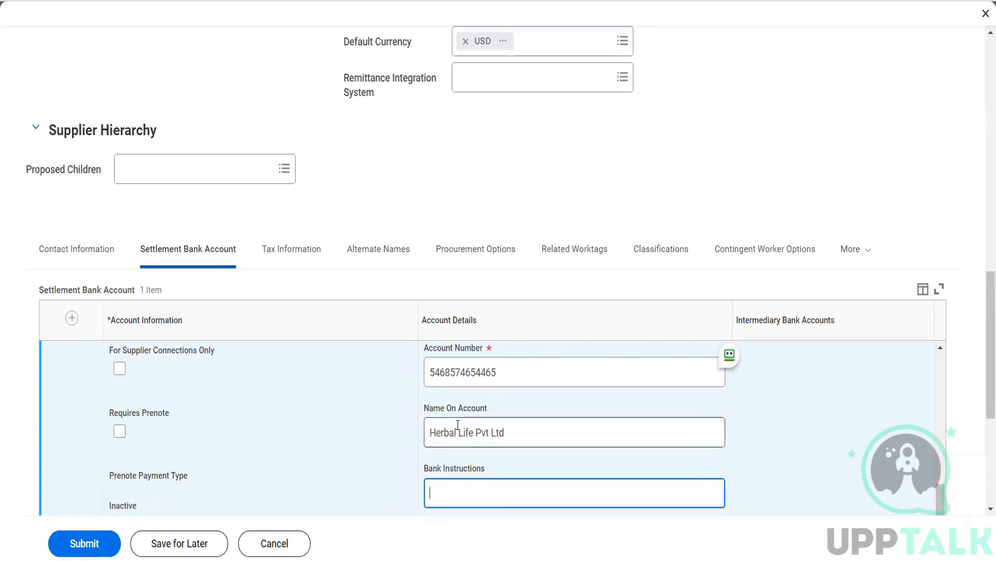
Step: Write bank instructions: no work on holidays and weekends; contact Customer care for anything urgent
type("We dno w")
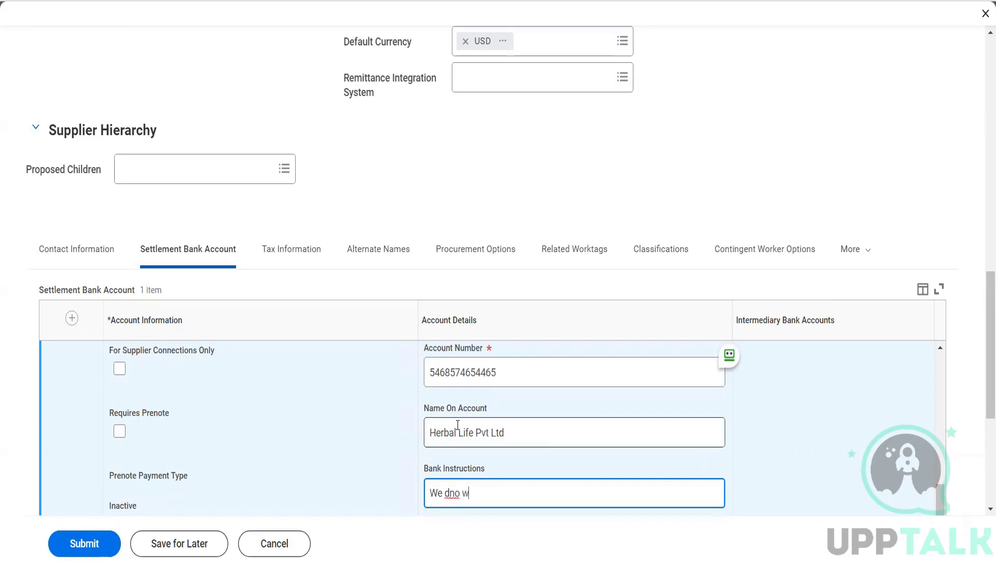
key("BackSpace")
key("BackSpace")
type("o")
key("BackSpace")
type("o not work on Holidays and w")
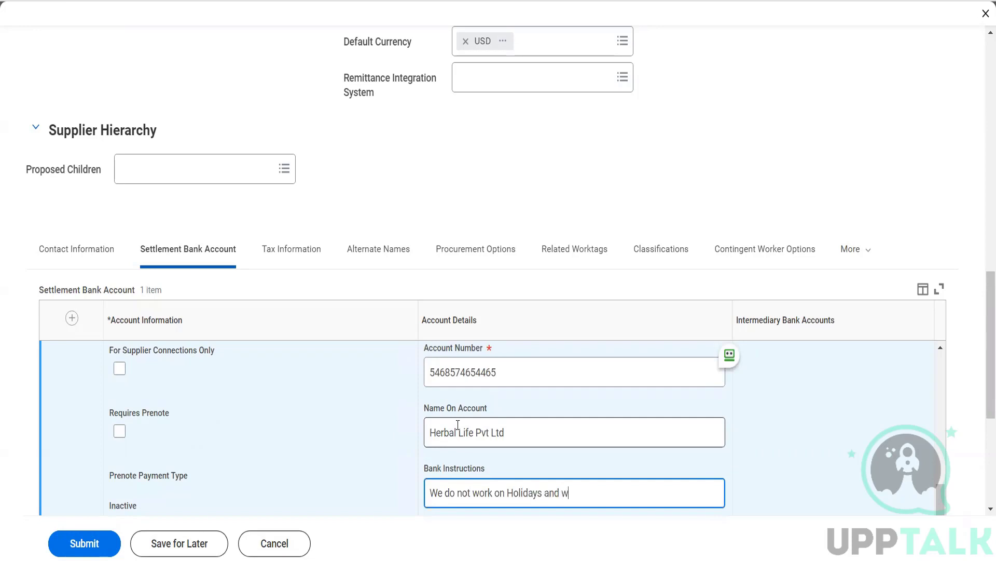
type("eekeve")
key("BackSpace")
type("nds. Please reach out to")
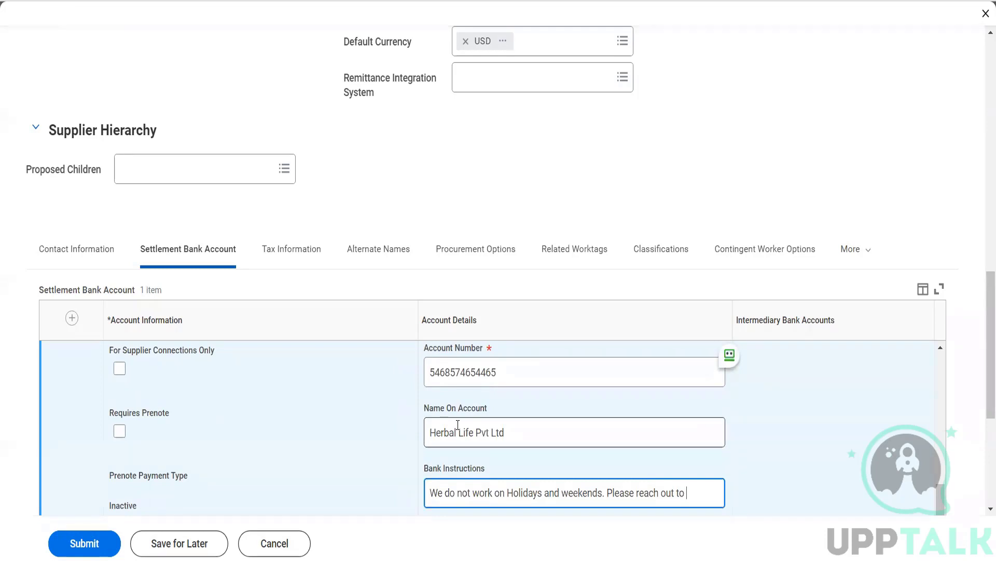
type("Customer care")
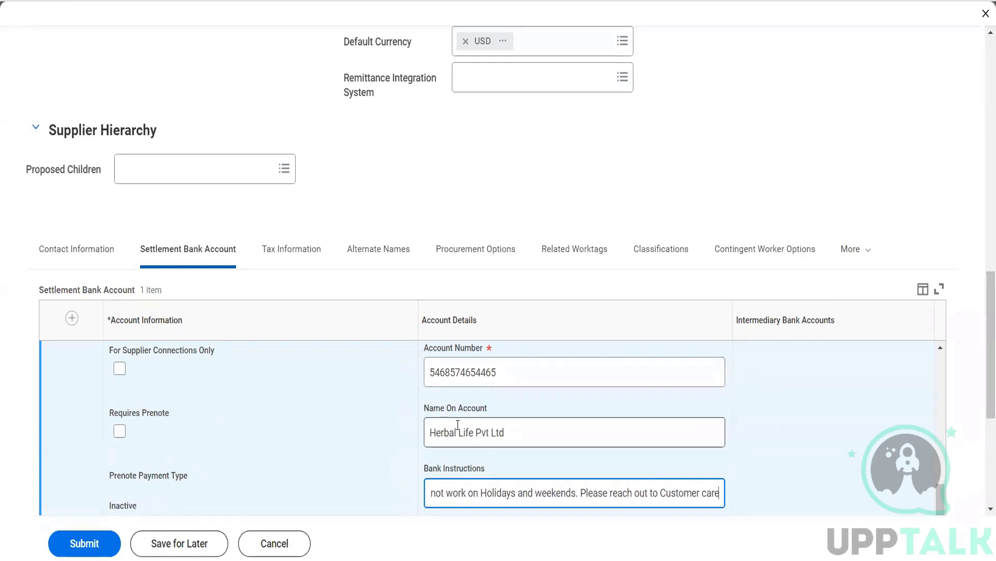
type(" for any urhgge")
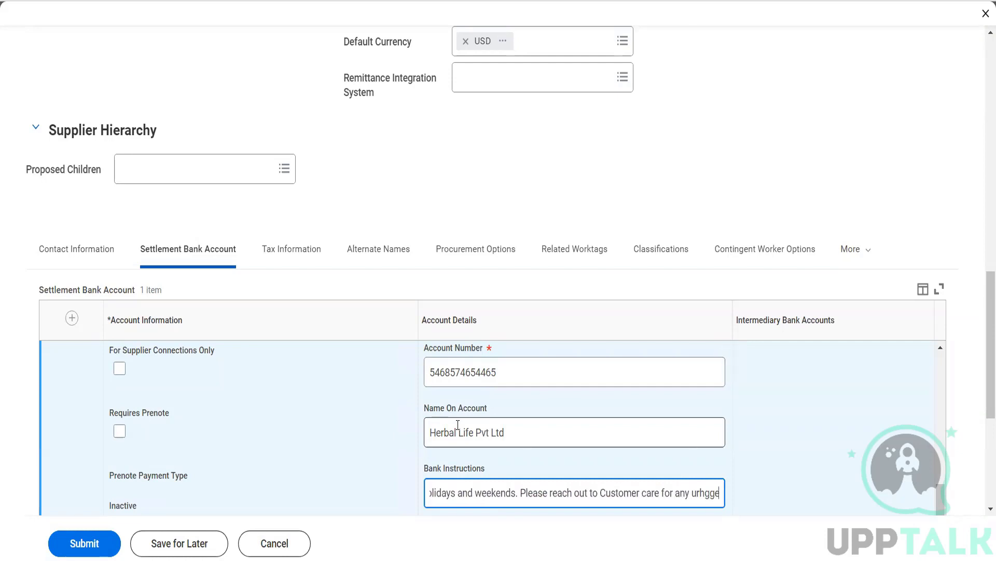
key("BackSpace")
key("BackSpace")
key("BackSpace")
key("BackSpace")
type("gent person")
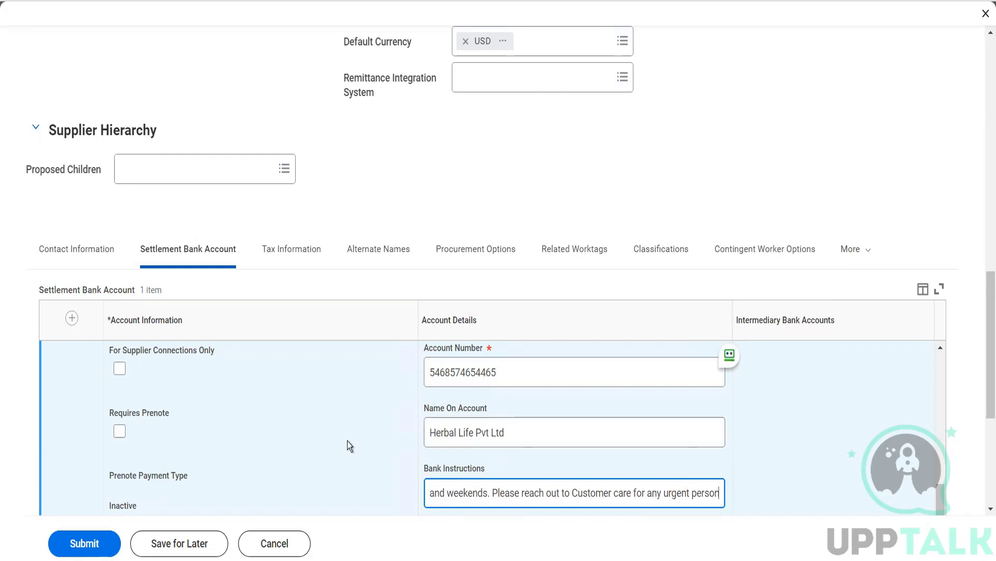
scroll(347, 441, "up", 2)
scroll(347, 440, "up", 3)
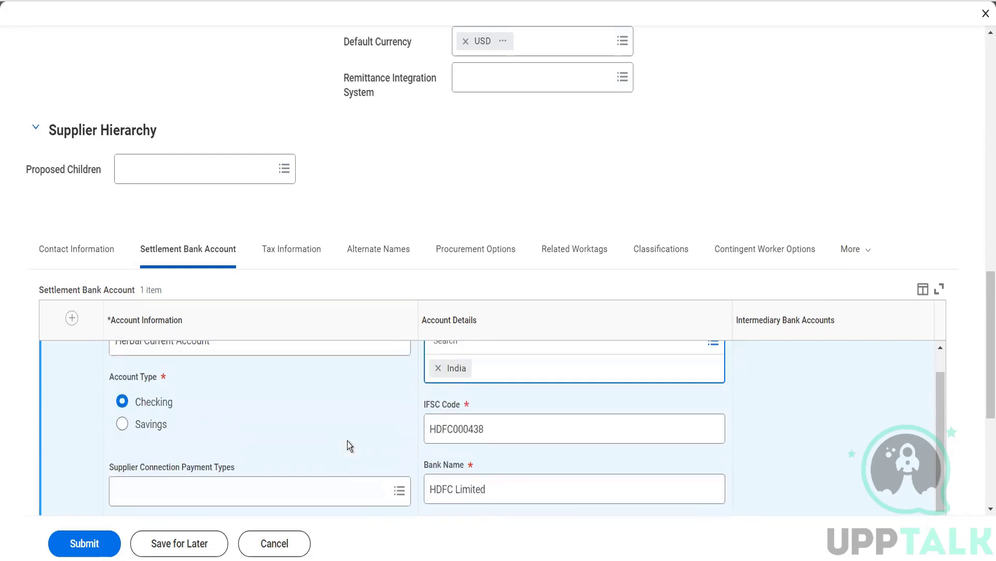
scroll(347, 441, "up", 1)
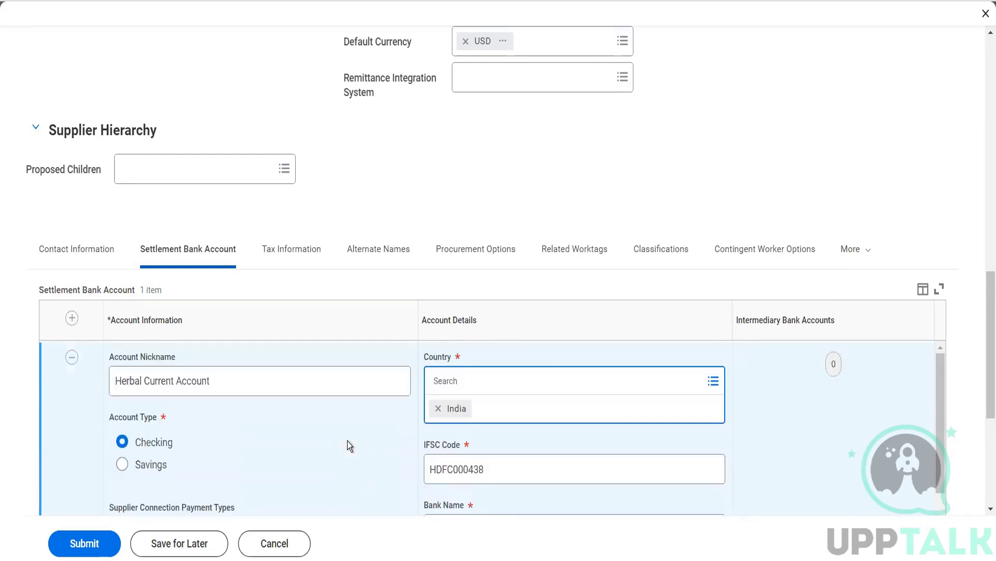
Step: Show the Tax Information section, leave Tax Authority Form Type unset, and scroll to Tax IDs
left_click(304, 256)
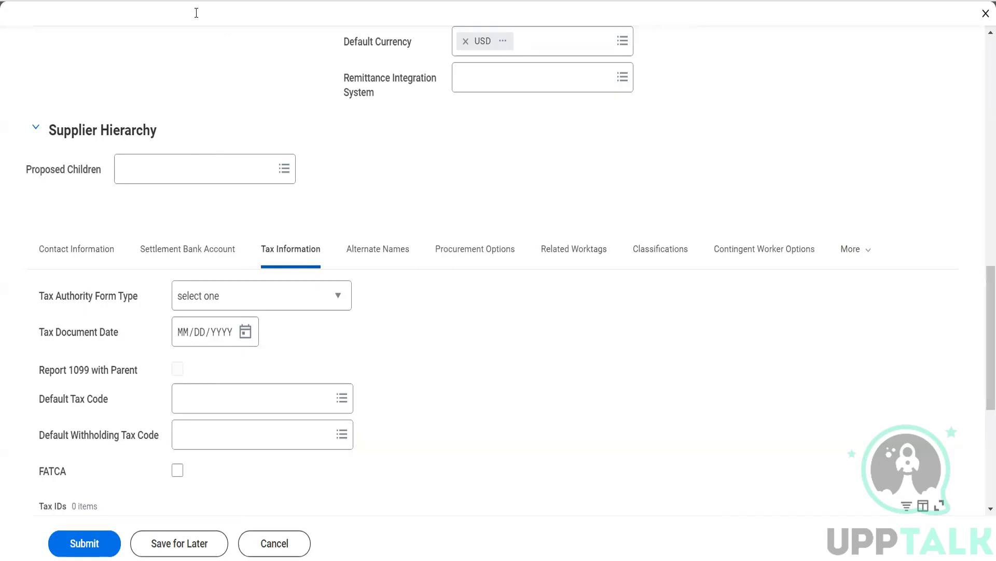
left_click(335, 307)
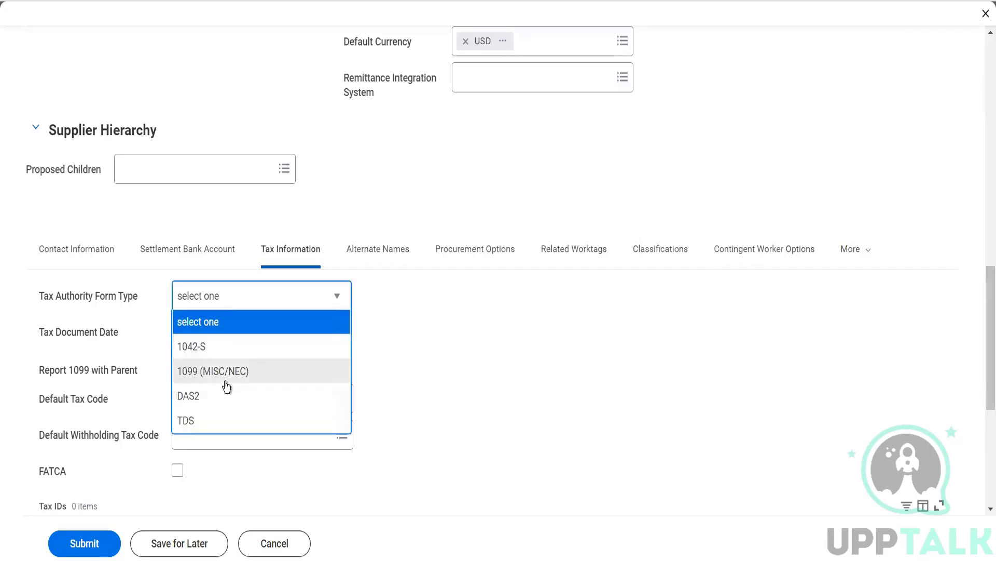
left_click(419, 413)
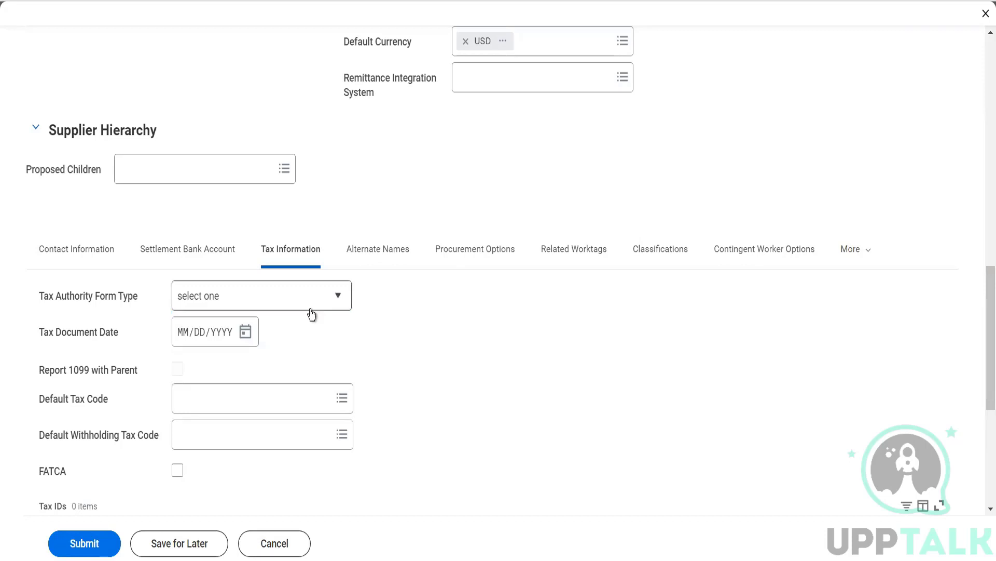
scroll(369, 412, "down", 1)
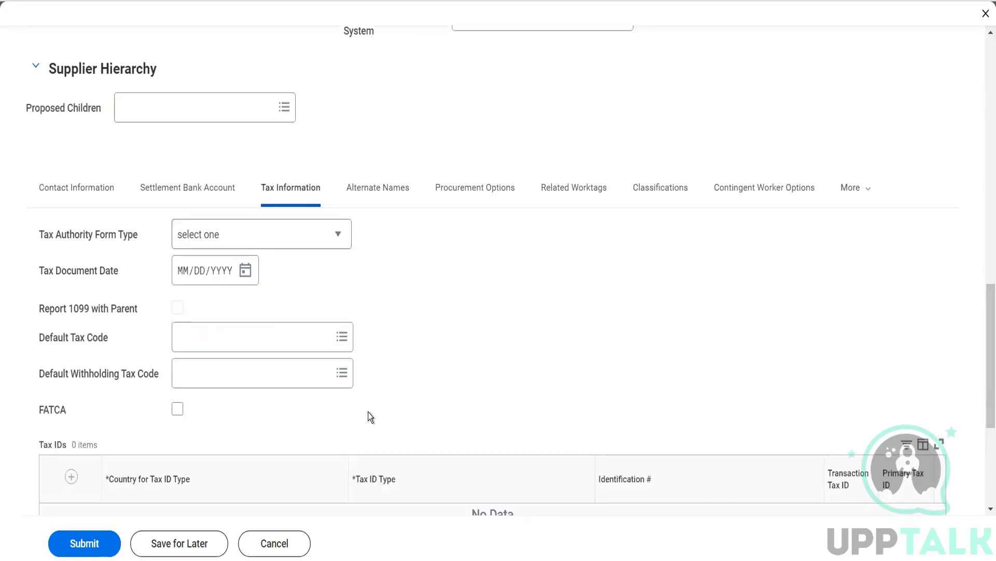
scroll(370, 417, "down", 2)
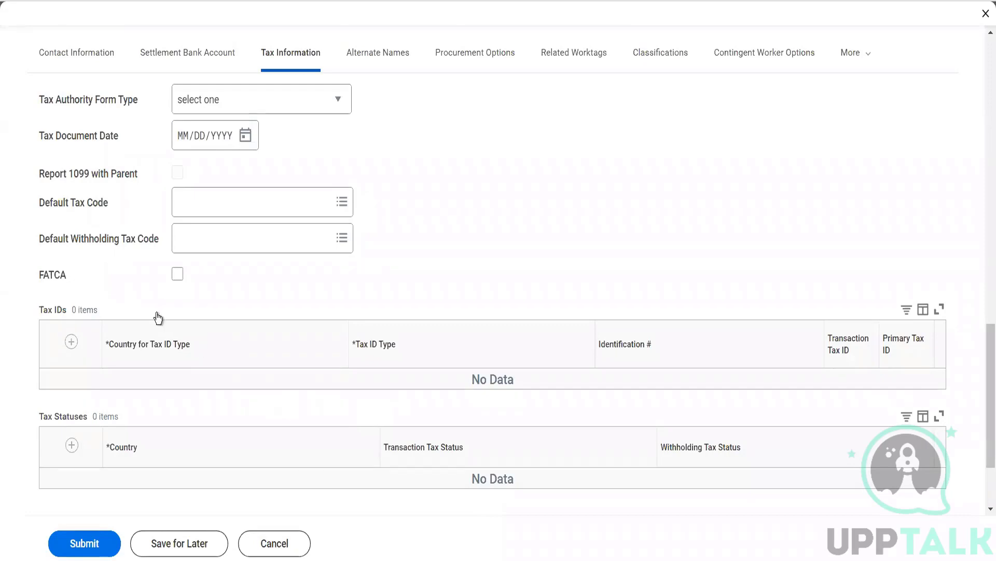
Step: Add a United States of America Employer ID Number tax ID with its number, marked primary and transaction
left_click(71, 341)
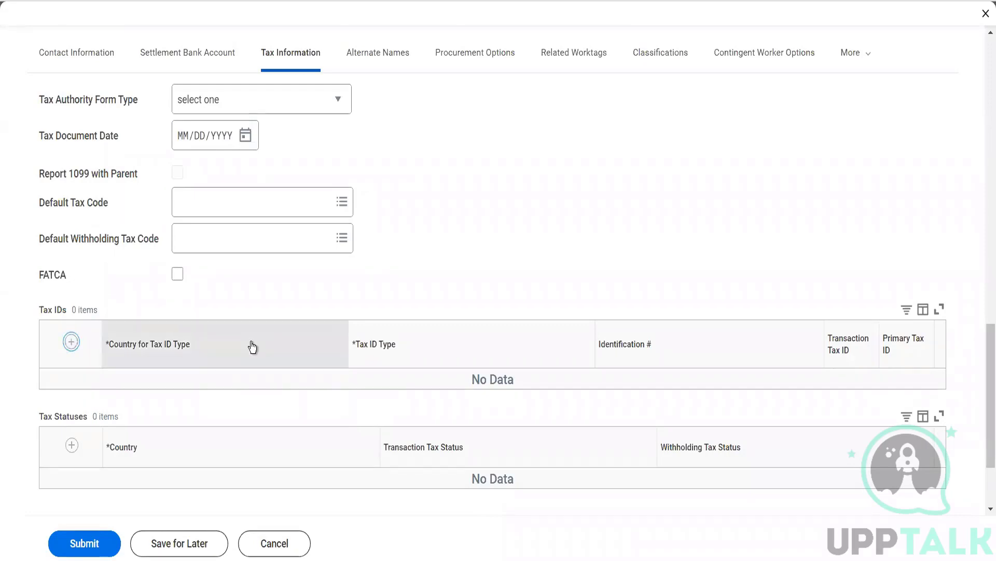
left_click(188, 391)
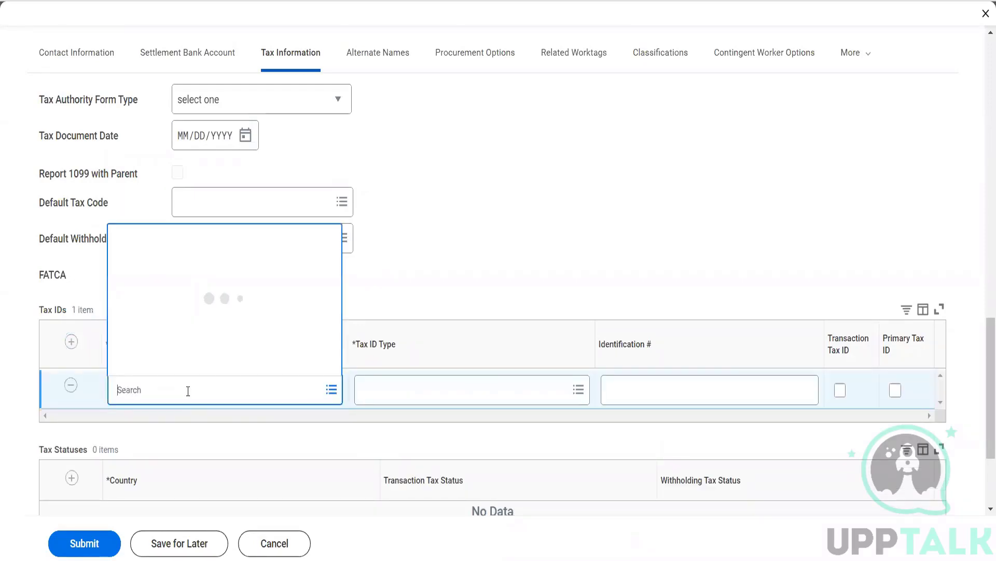
type("USA")
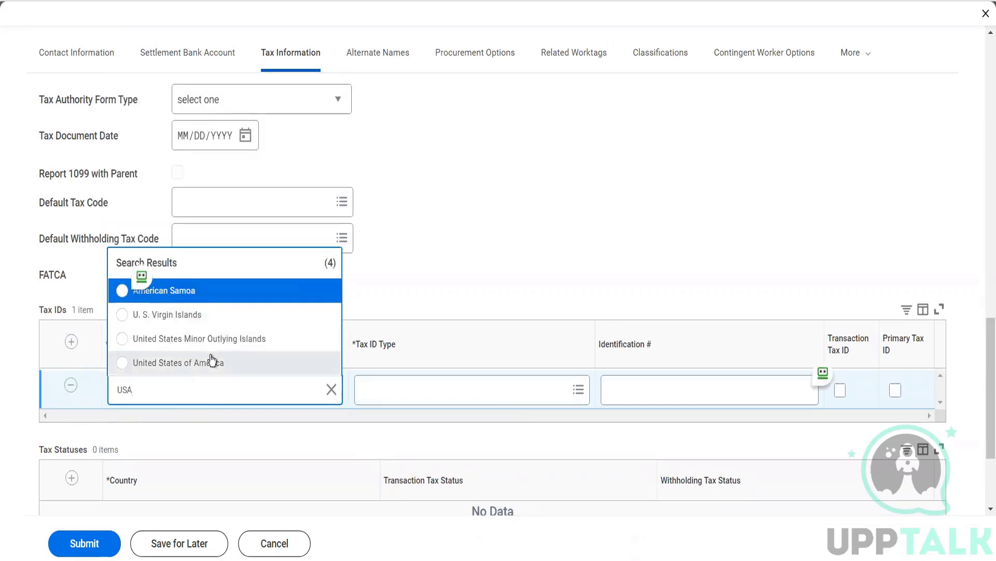
left_click(210, 361)
left_click(425, 391)
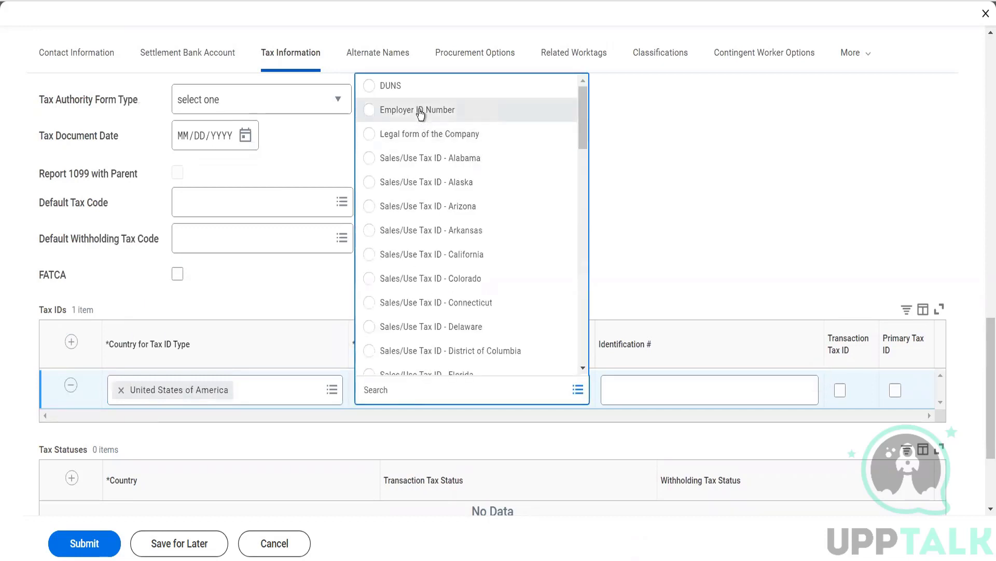
left_click(420, 110)
left_click(688, 382)
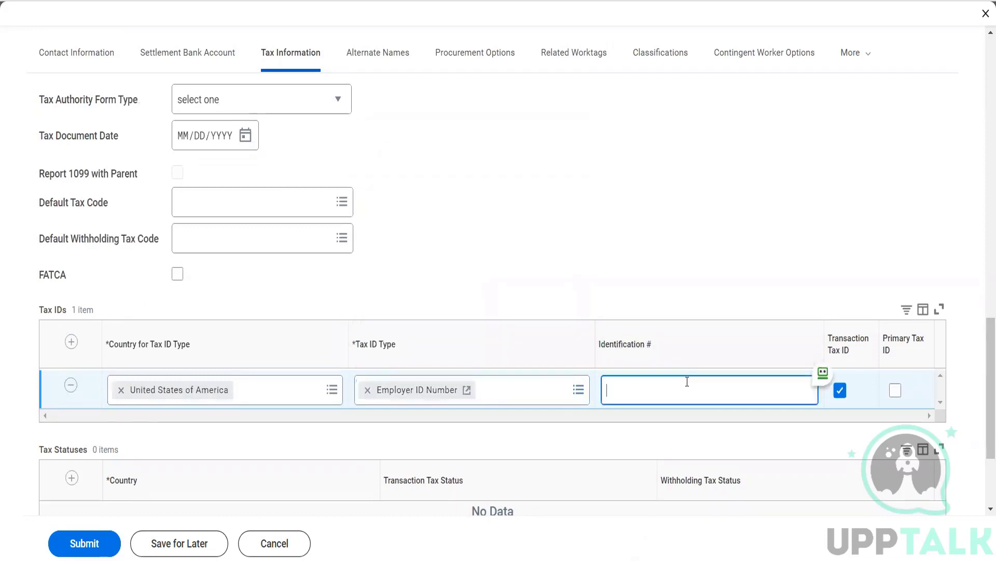
type("4645646")
key("Tab")
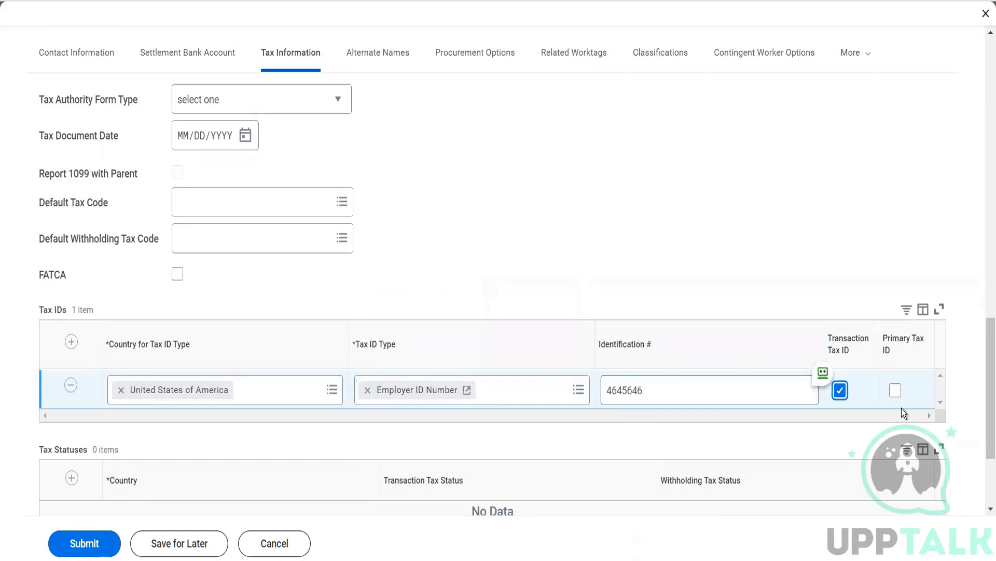
right_click(895, 391)
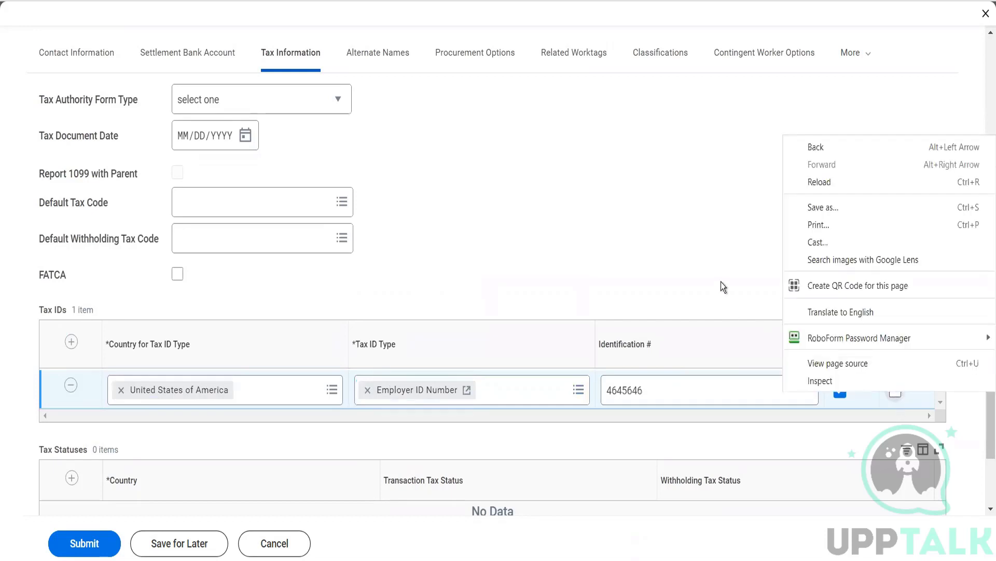
left_click(721, 282)
left_click(896, 391)
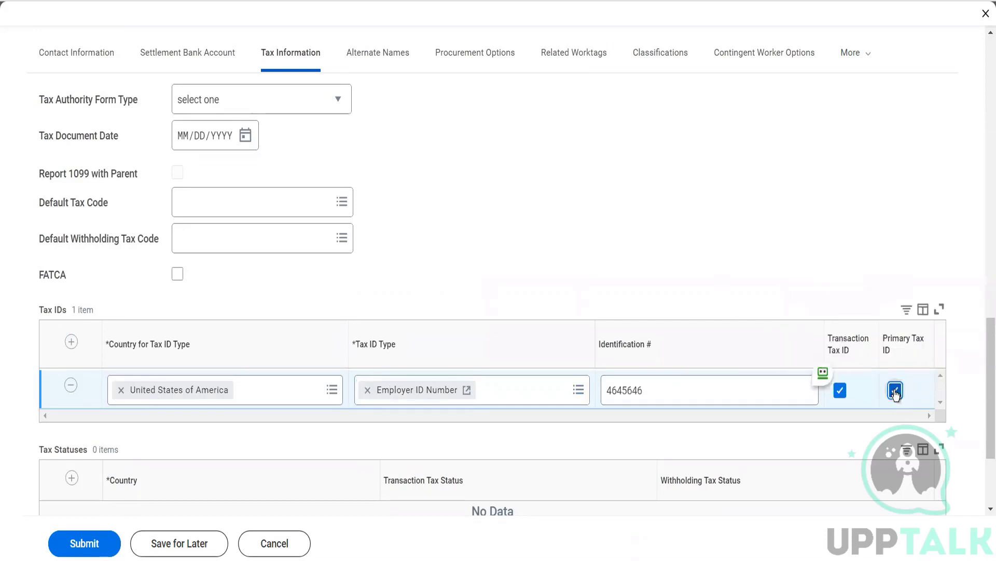
scroll(688, 243, "down", 3)
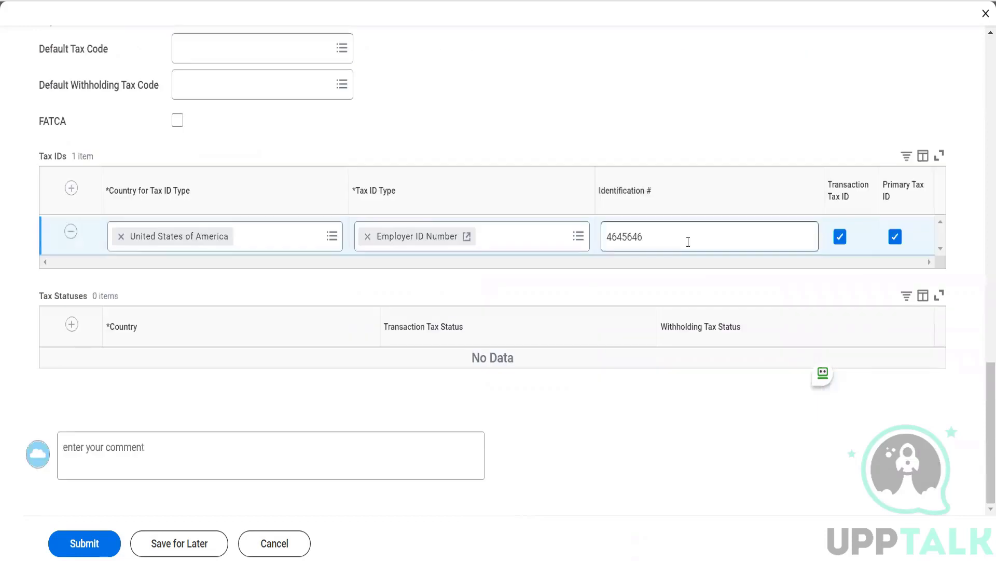
Step: Start a United States tax status row without choosing a status, then delete it
left_click(72, 325)
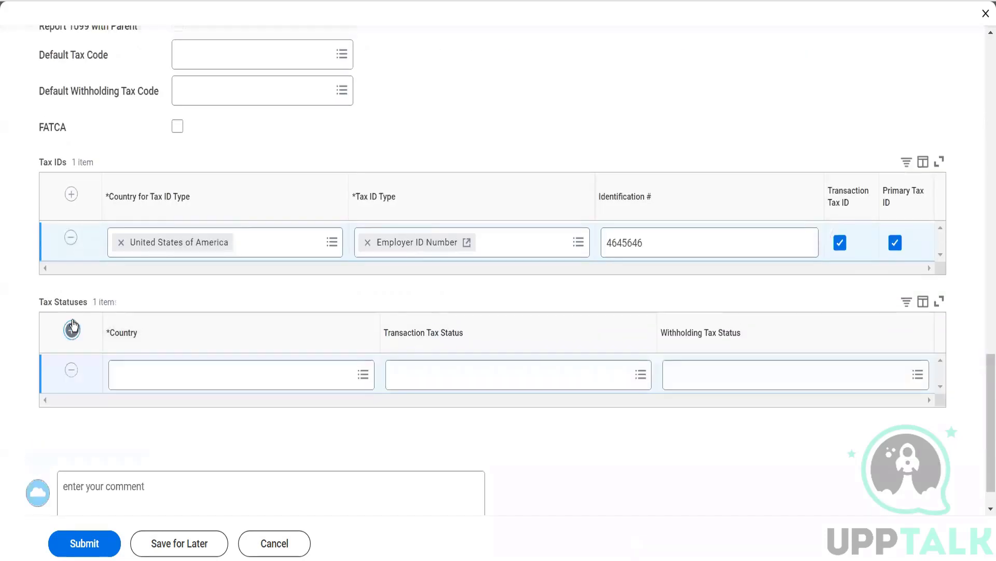
left_click(174, 375)
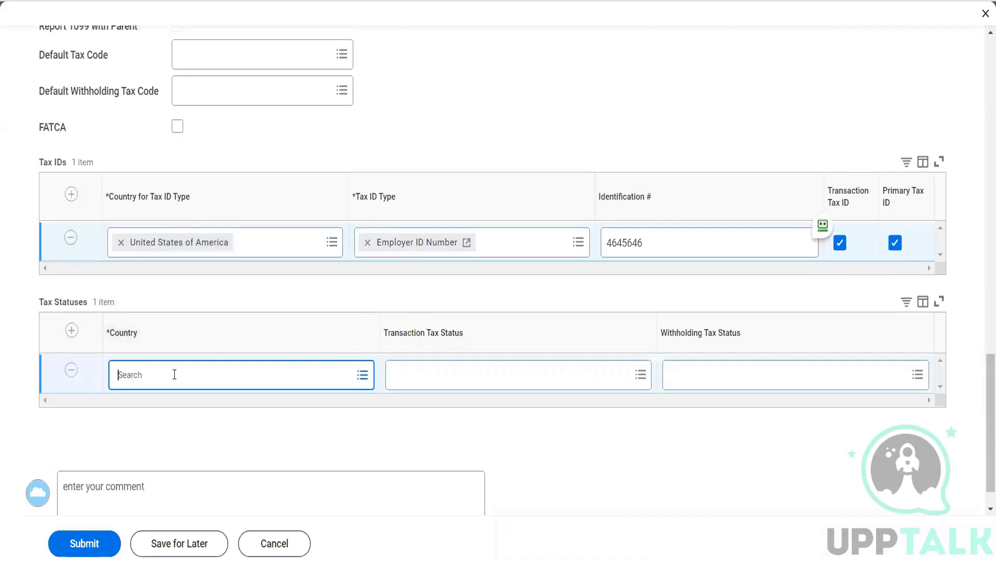
type("USA")
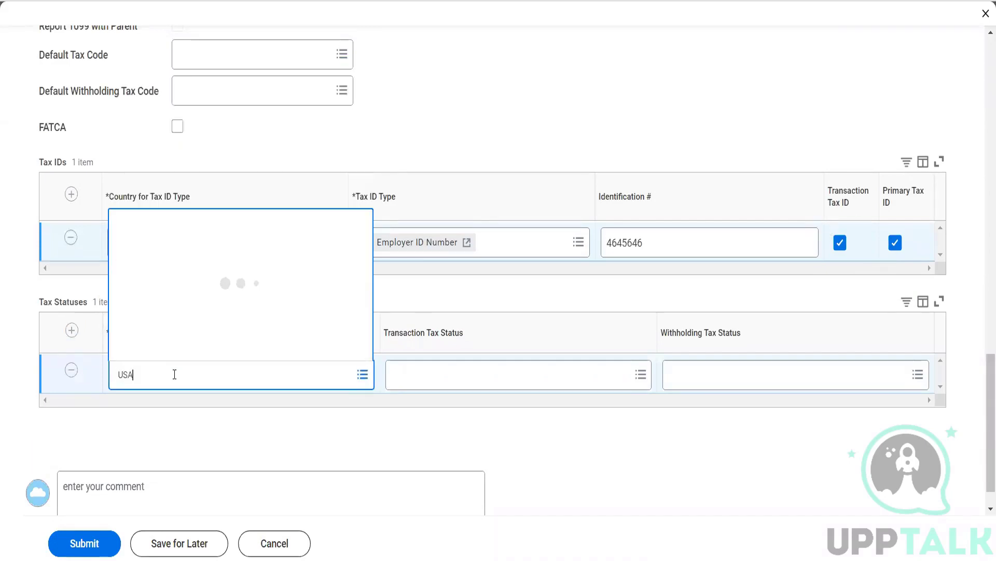
left_click(188, 351)
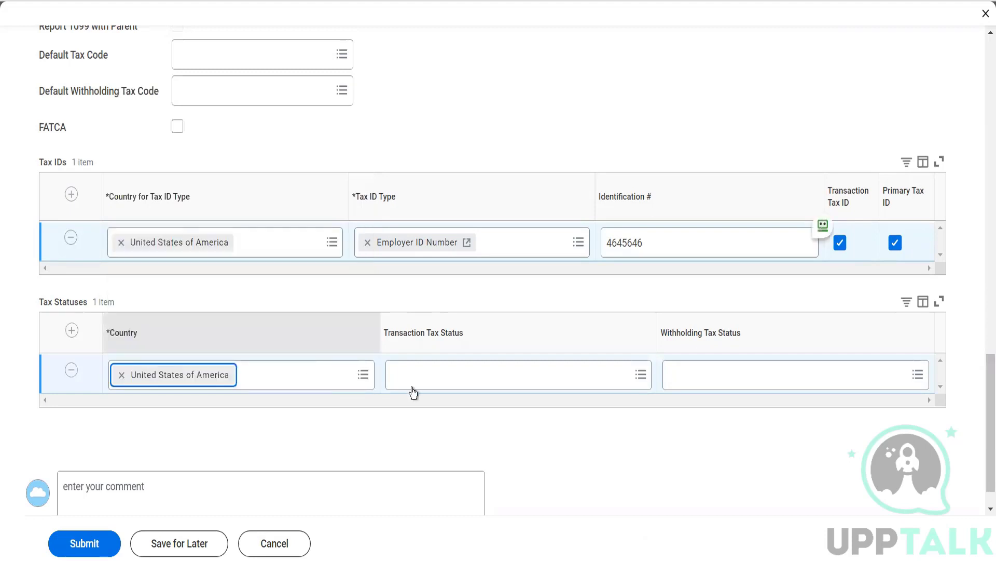
left_click(414, 382)
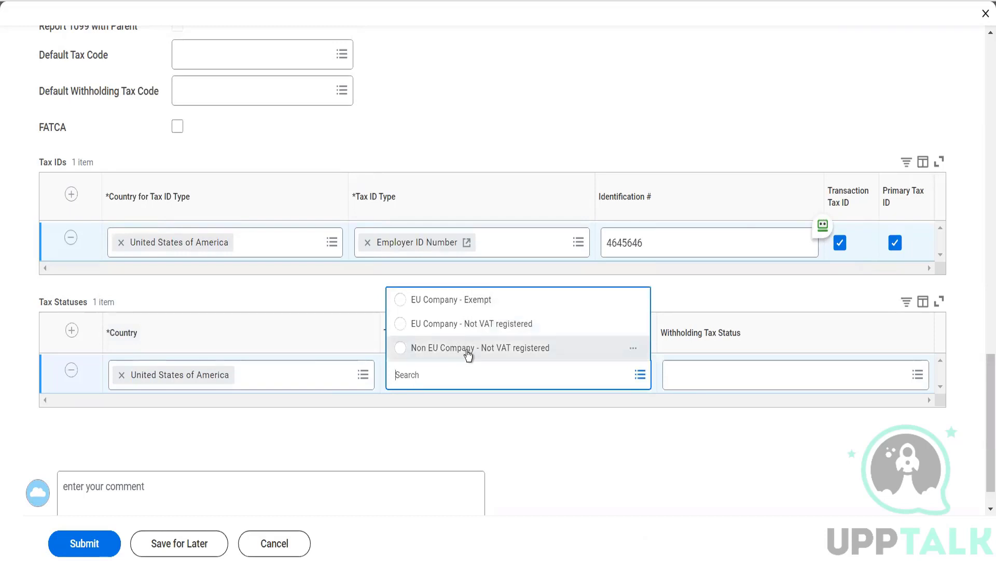
left_click(494, 419)
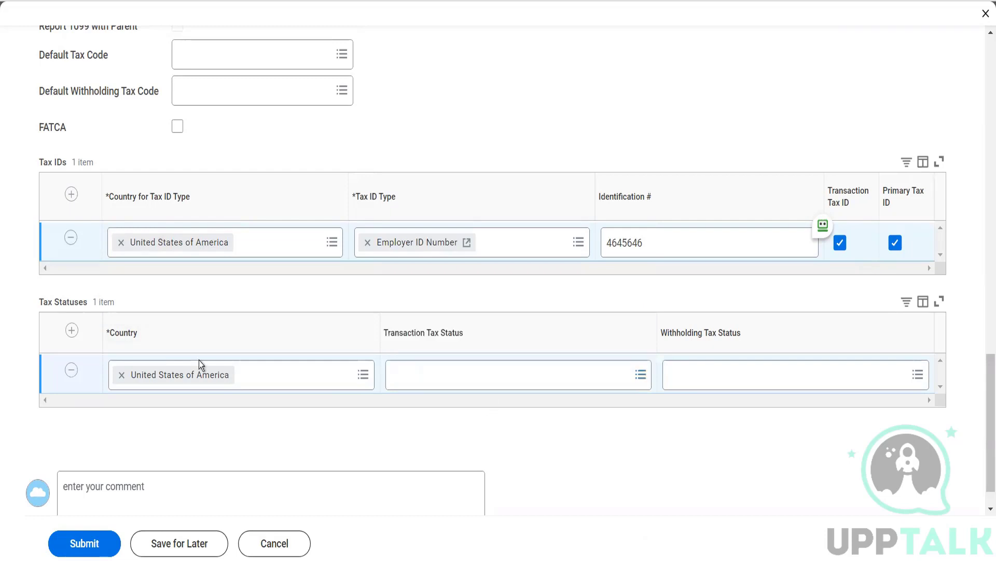
left_click(70, 370)
scroll(262, 356, "up", 6)
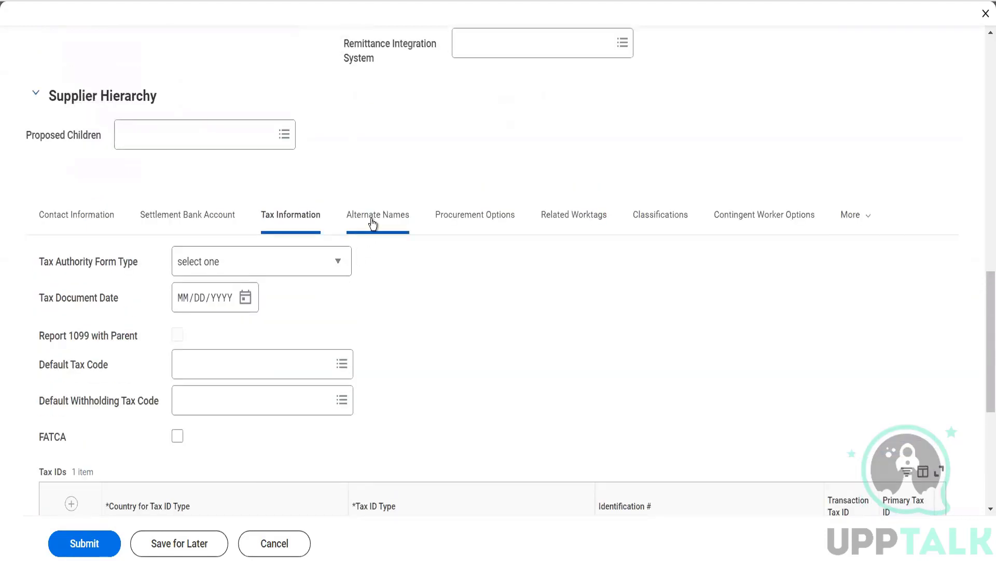
Step: Add alternate name 'Herbal Nutry' for Doing Business As, 1099 Recipient, and connection and purchase-order name usages
left_click(371, 219)
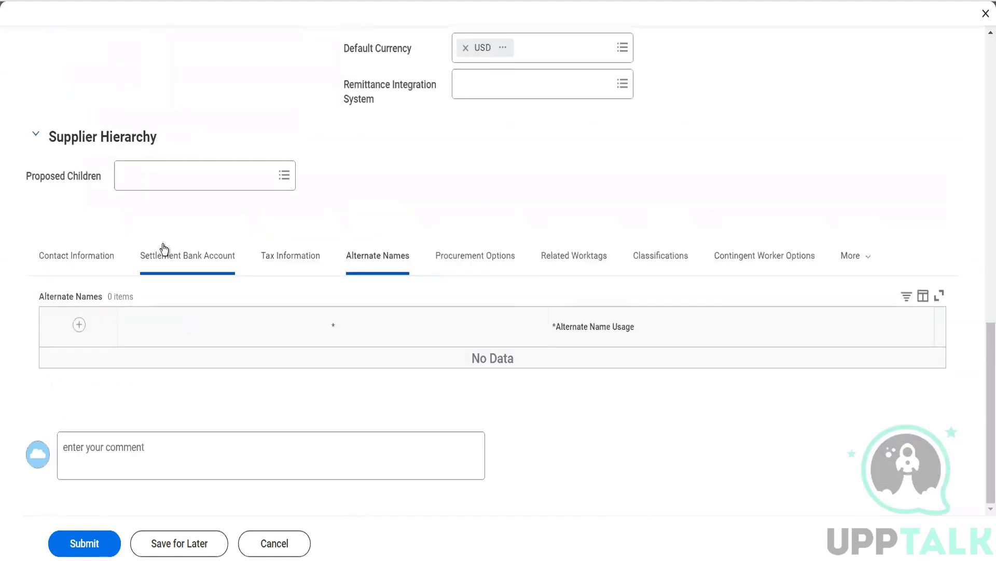
left_click(79, 325)
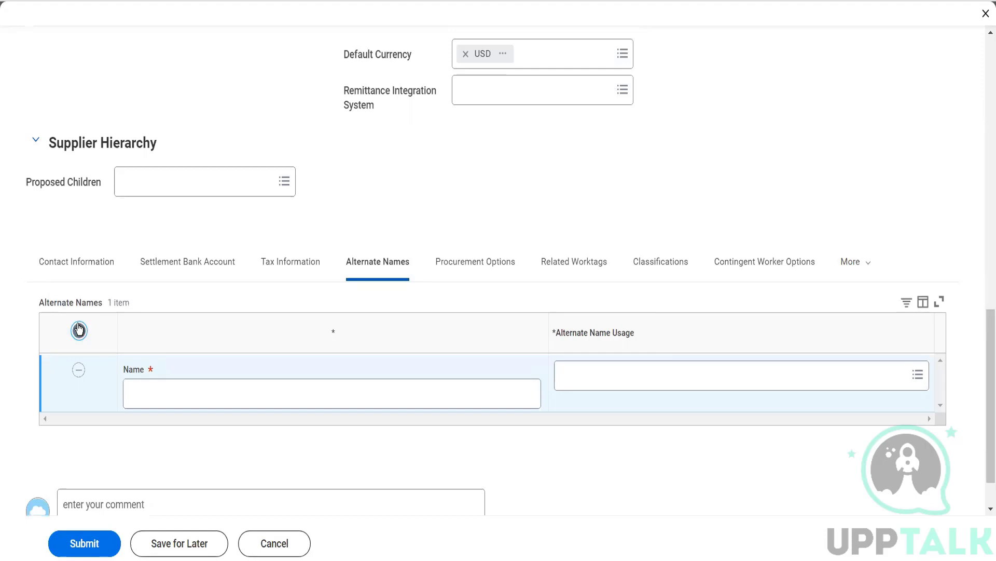
left_click(187, 398)
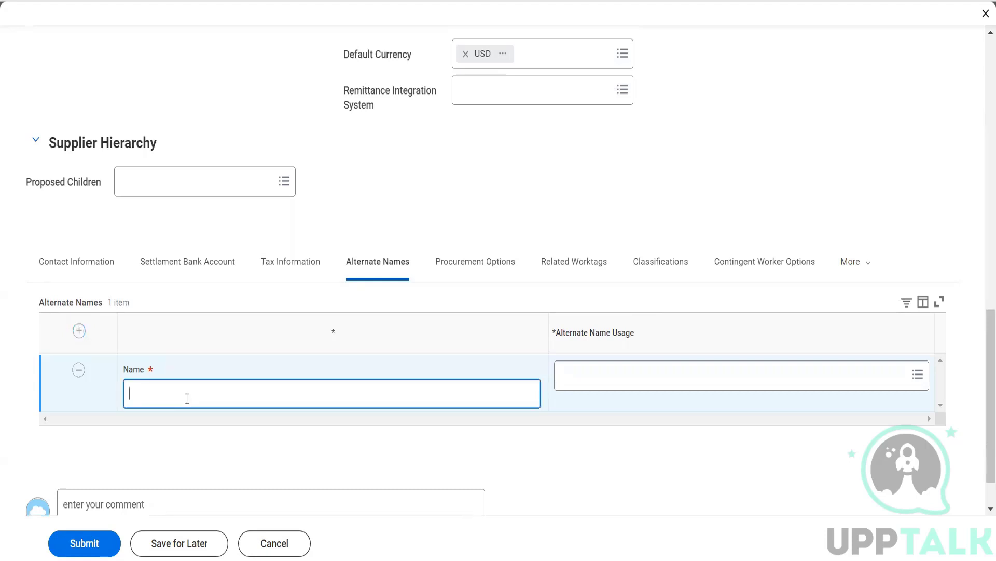
type("Herbal Nutry")
key("Tab")
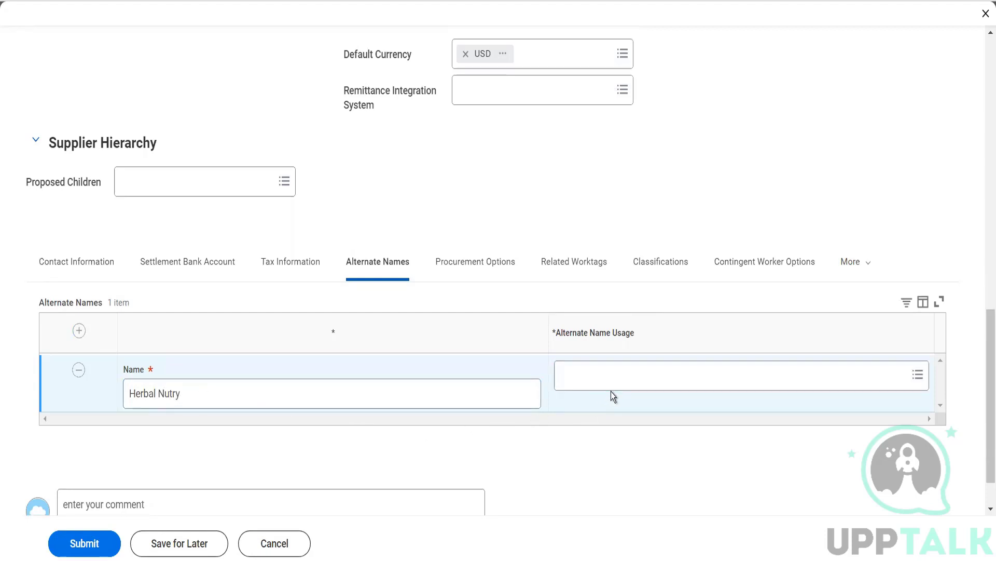
left_click(612, 377)
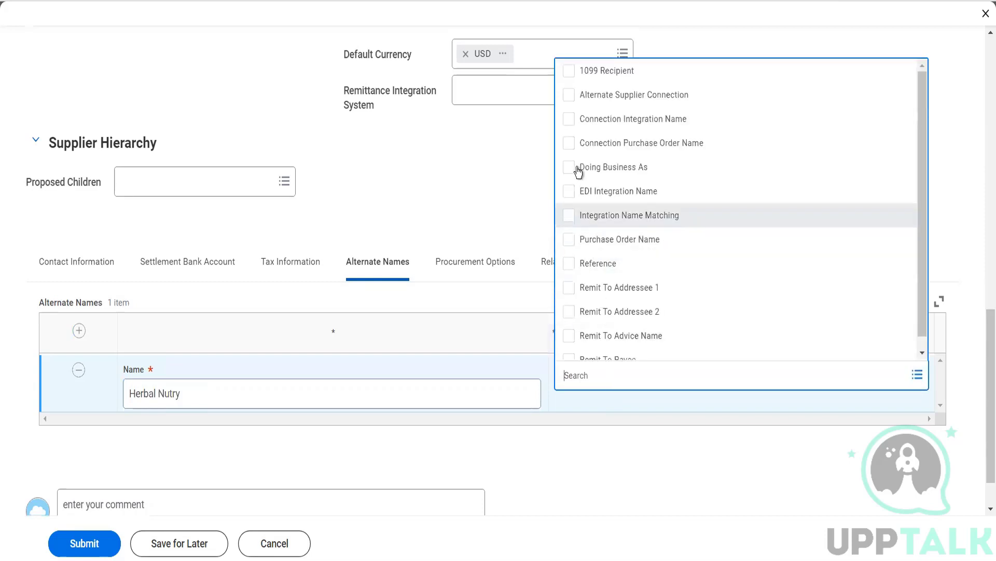
left_click(569, 167)
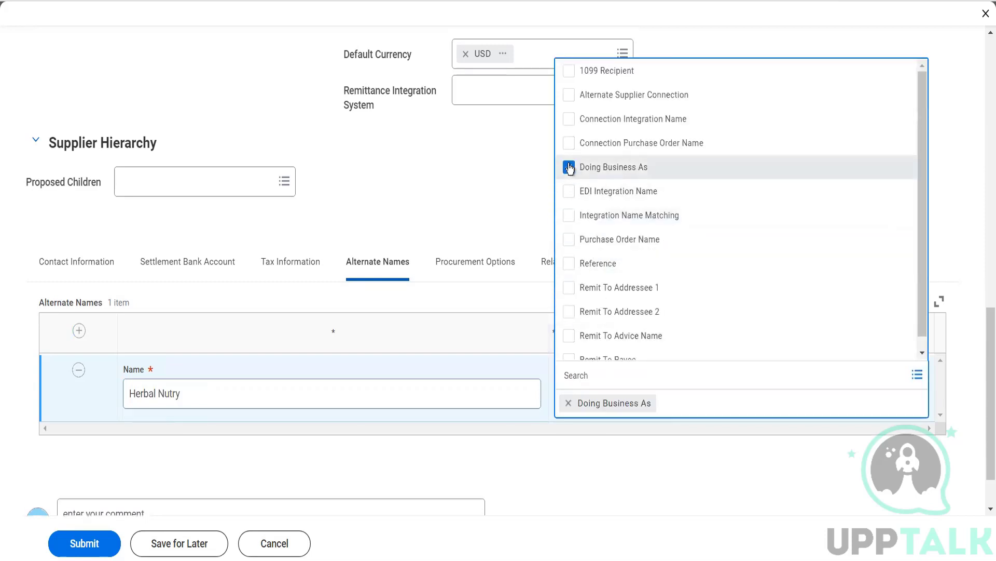
left_click(571, 95)
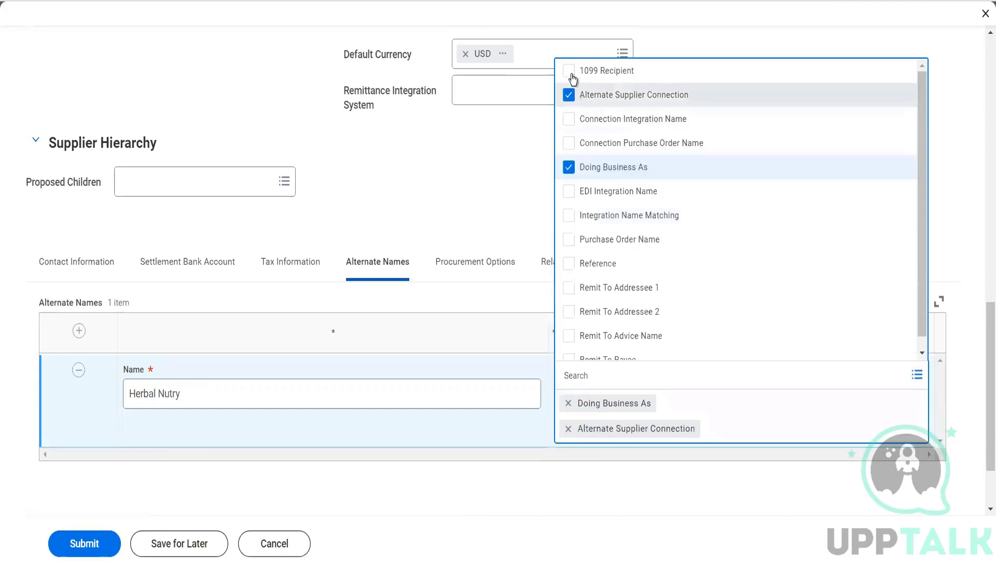
left_click(570, 71)
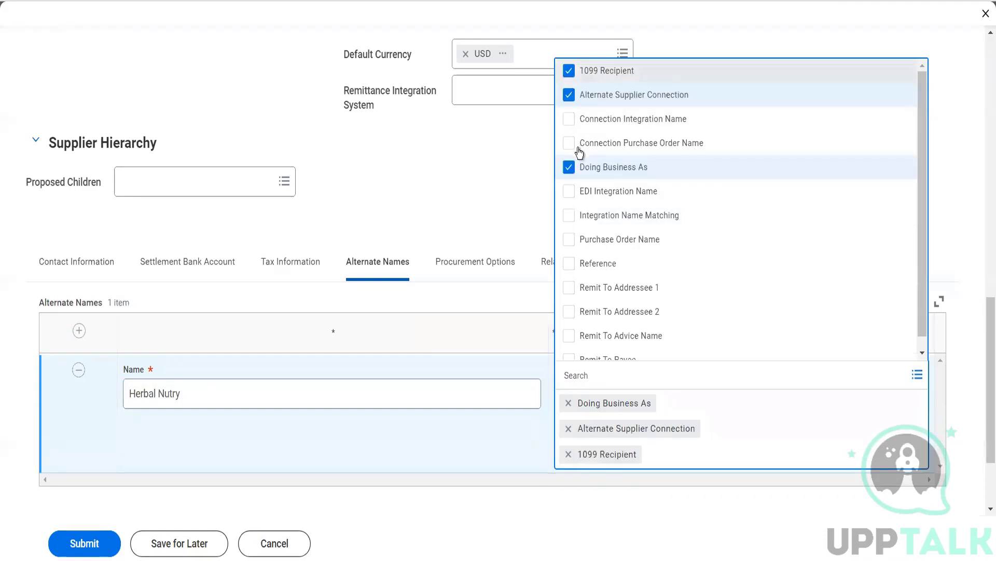
left_click(571, 125)
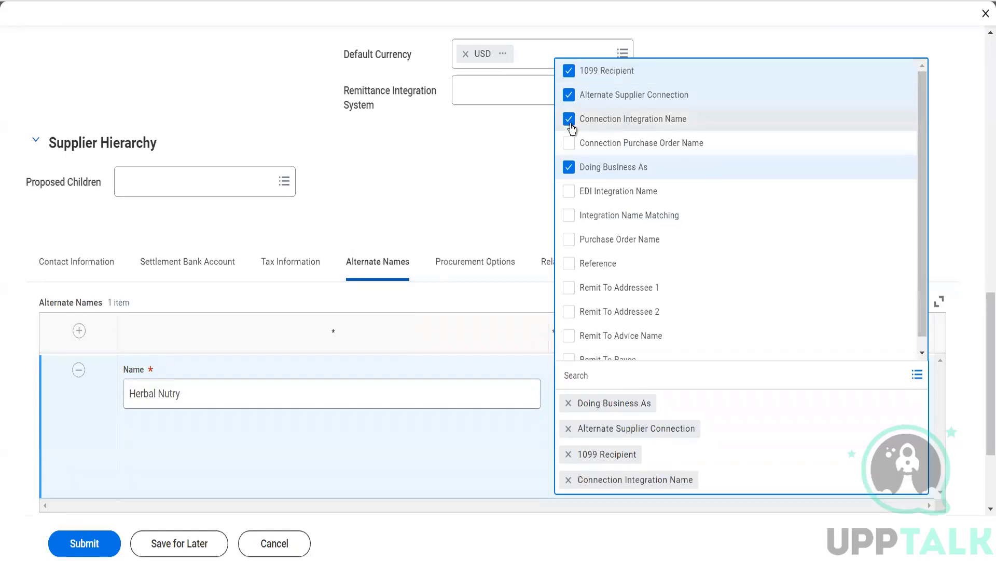
left_click(573, 149)
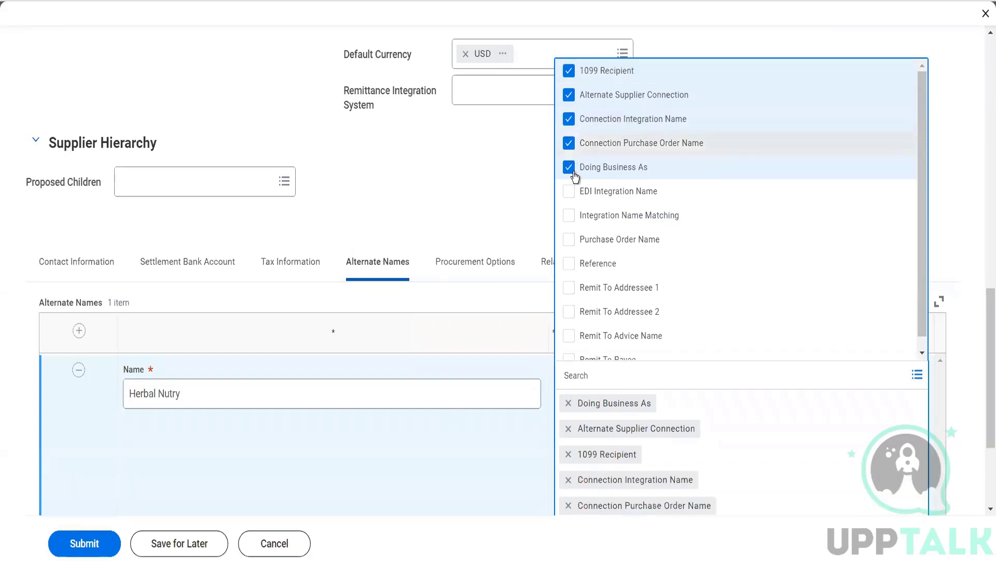
left_click(571, 241)
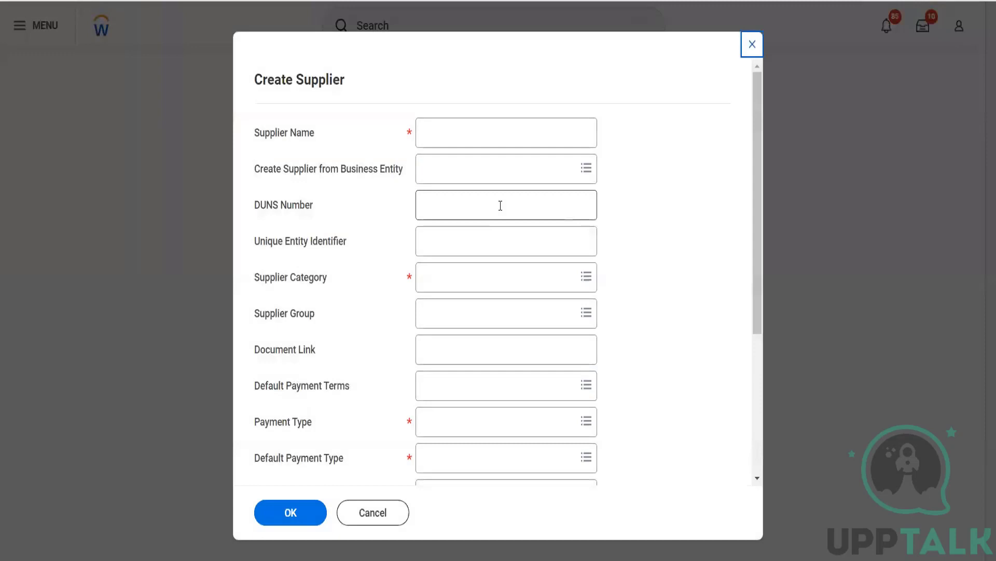
Step: Close the blank Create Supplier form and cancel Maintain Payment Terms, Supplier Groups and Supplier Categories
left_click(751, 45)
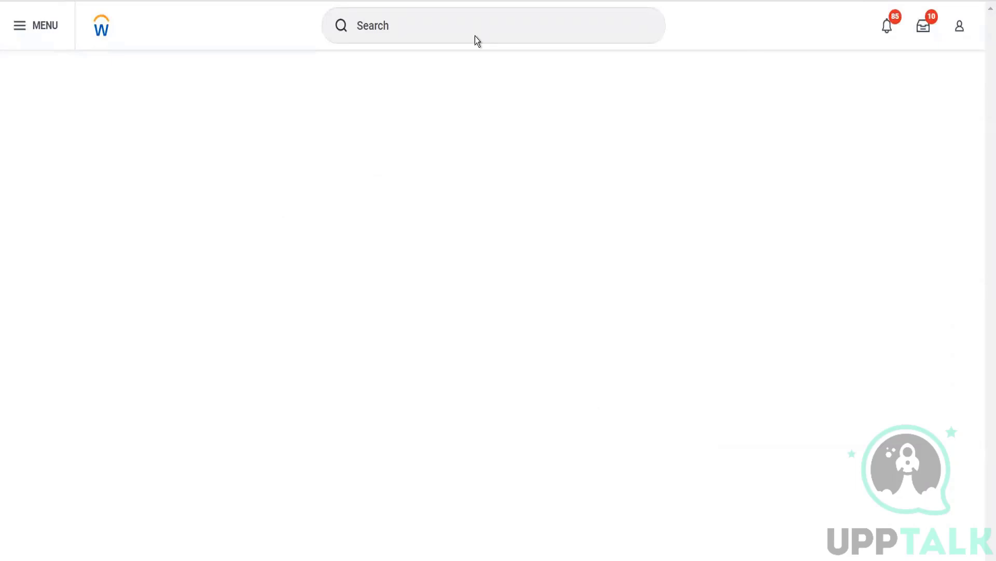
left_click(475, 36)
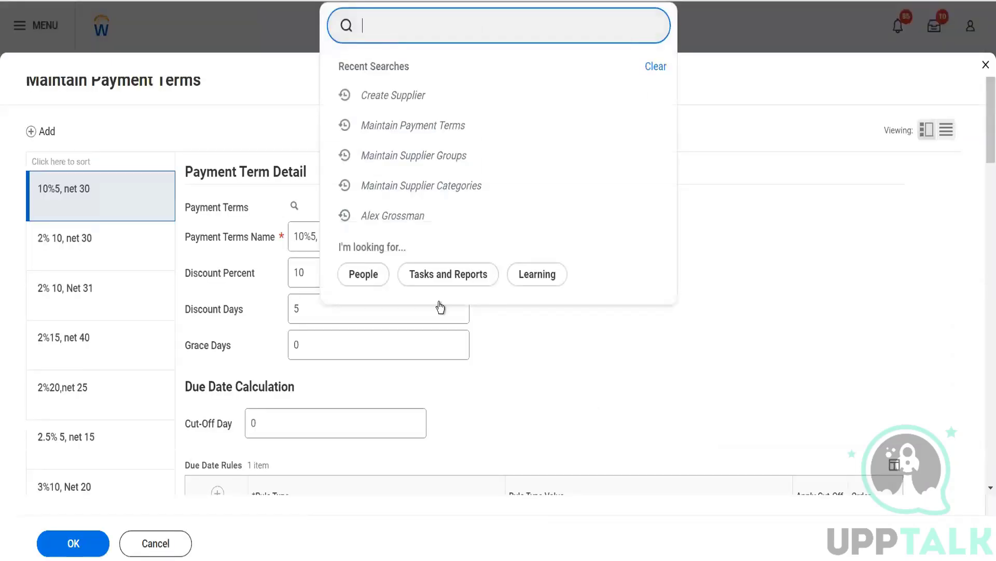
left_click(155, 552)
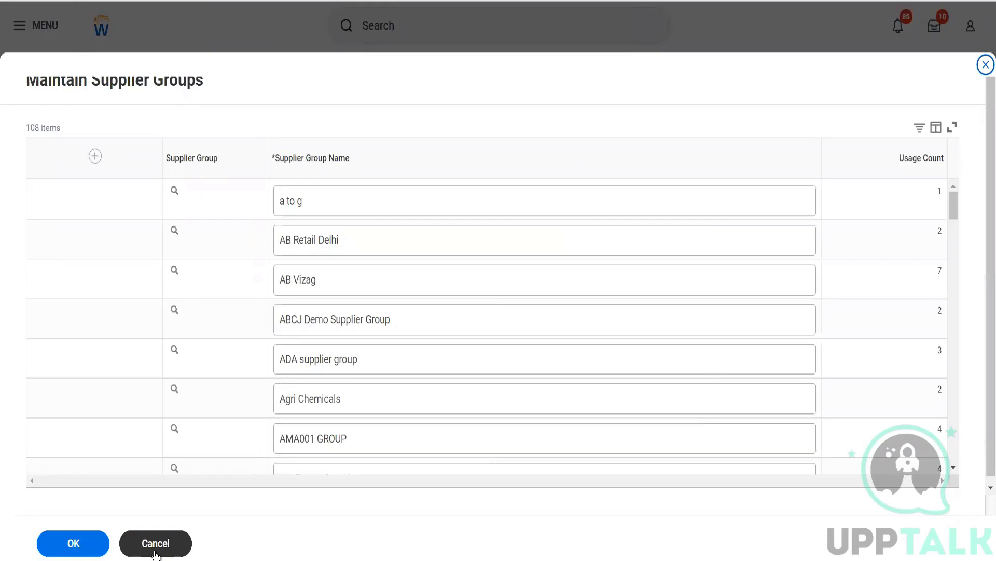
left_click(156, 553)
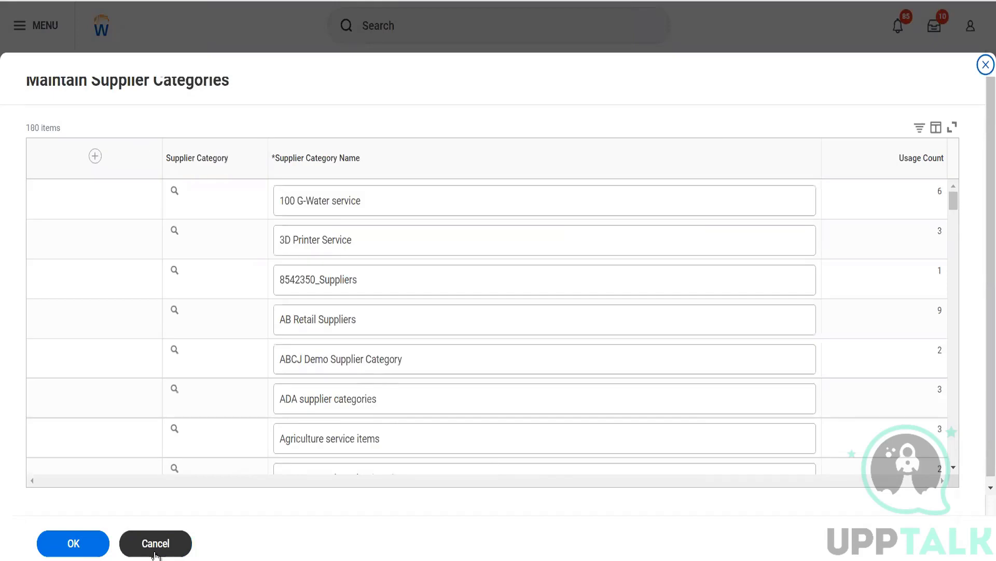
left_click(156, 553)
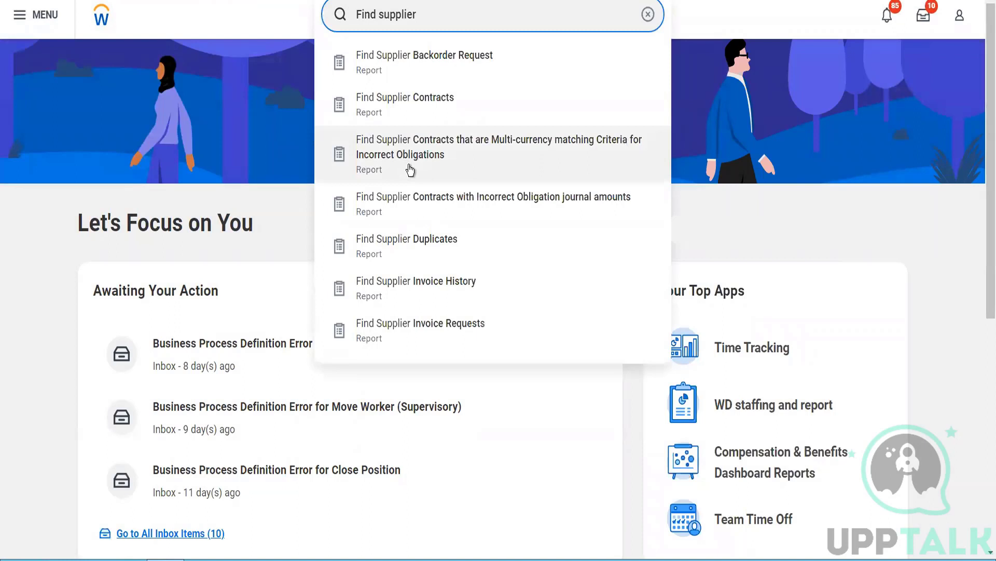
Step: Run Find Suppliers for Herbal Life Pvt Ltd and select its Inactive, Health Supplements result
type("suppliers")
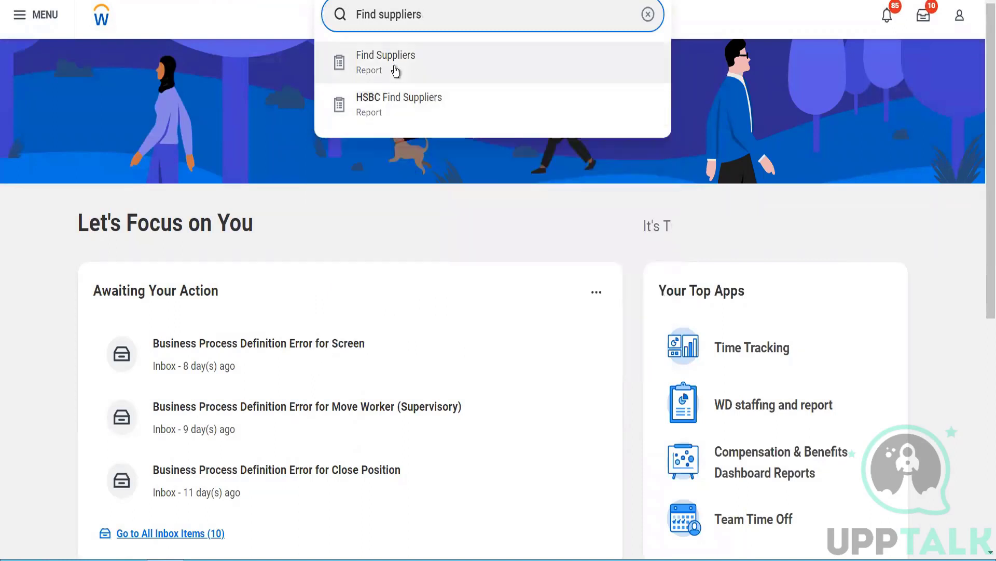
left_click(396, 70)
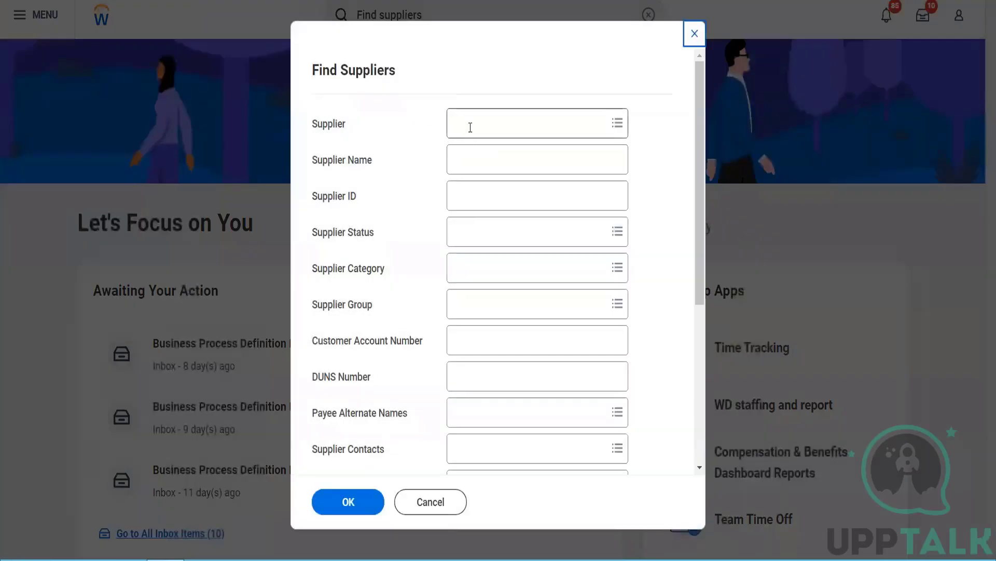
left_click(470, 126)
type("herbal")
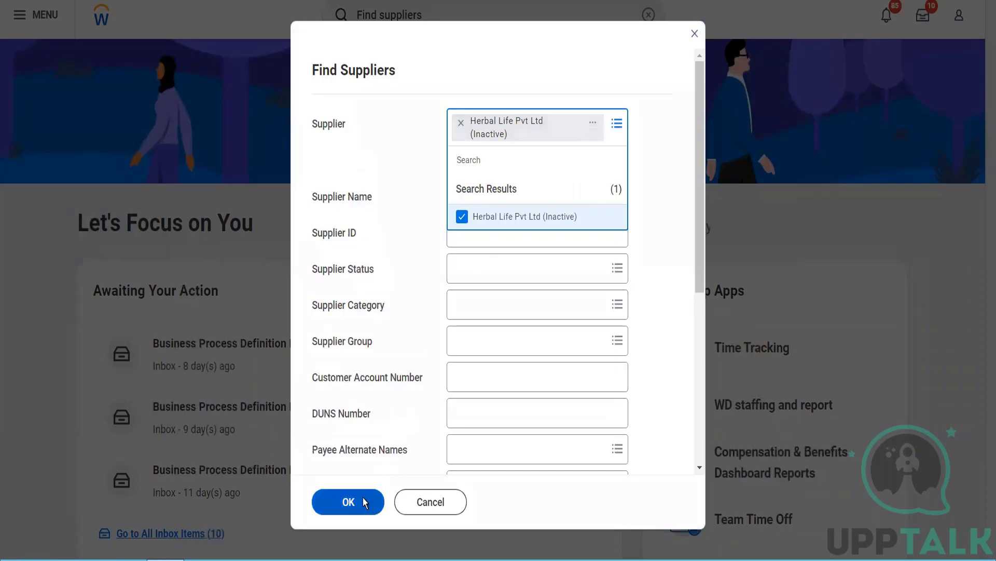
left_click(363, 498)
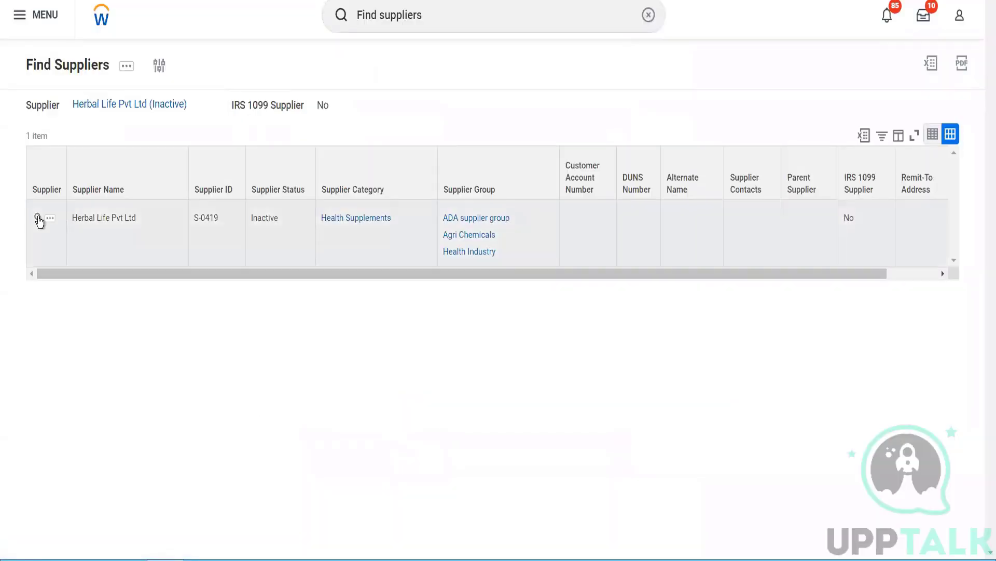
left_click(32, 217)
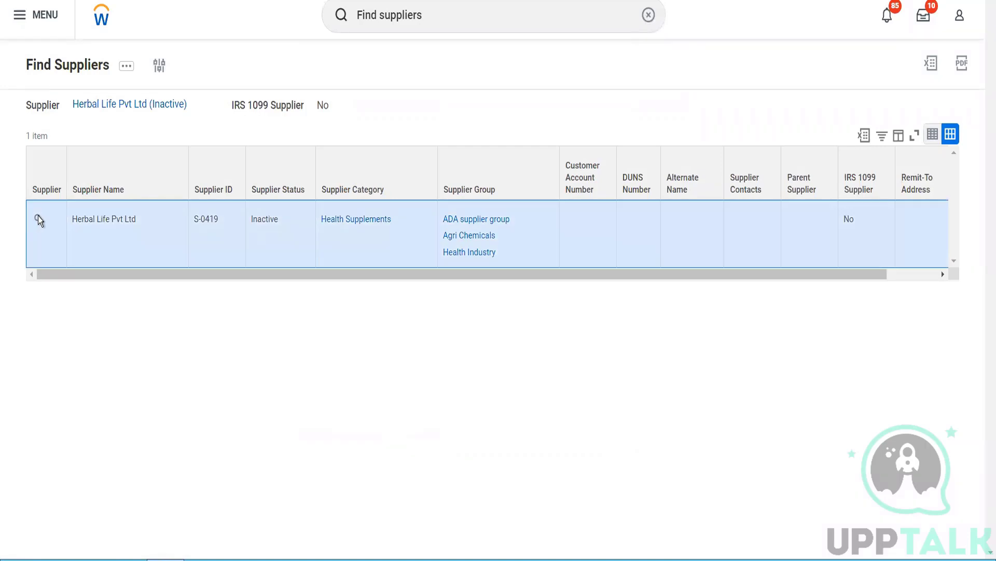
mouse_move(40, 220)
left_click(39, 218)
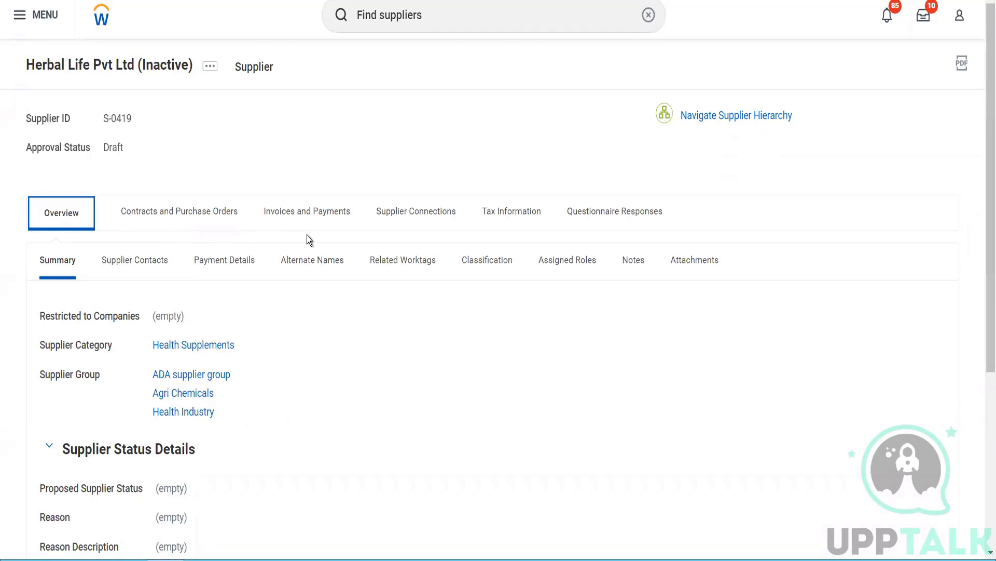
left_click(515, 222)
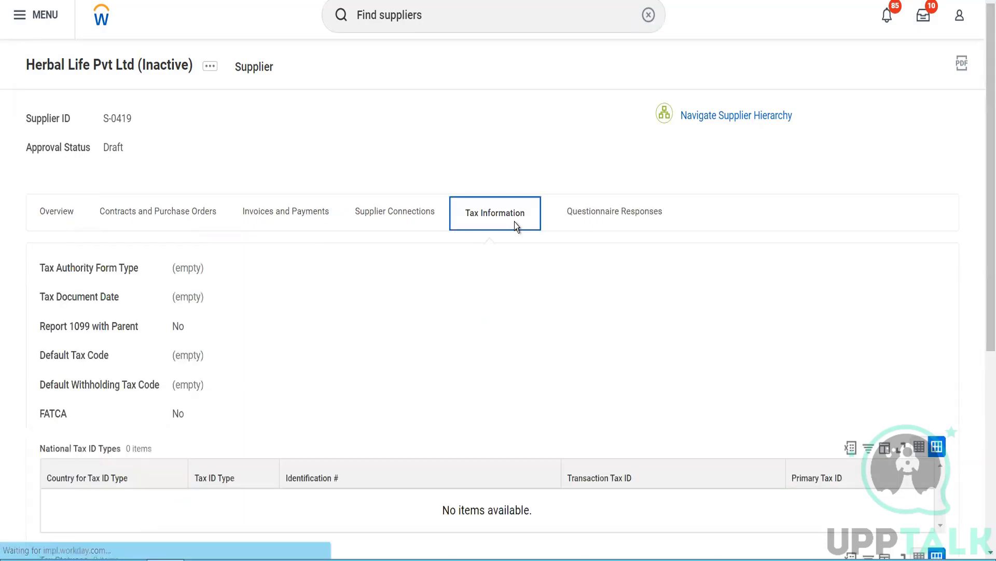
scroll(515, 222, "down", 5)
scroll(515, 222, "up", 2)
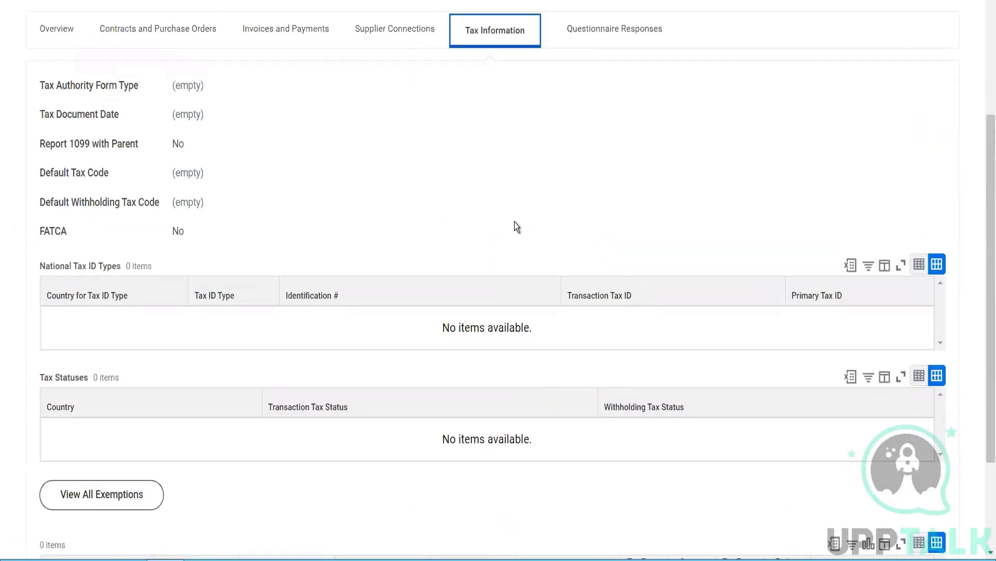
scroll(515, 223, "up", 2)
left_click(73, 148)
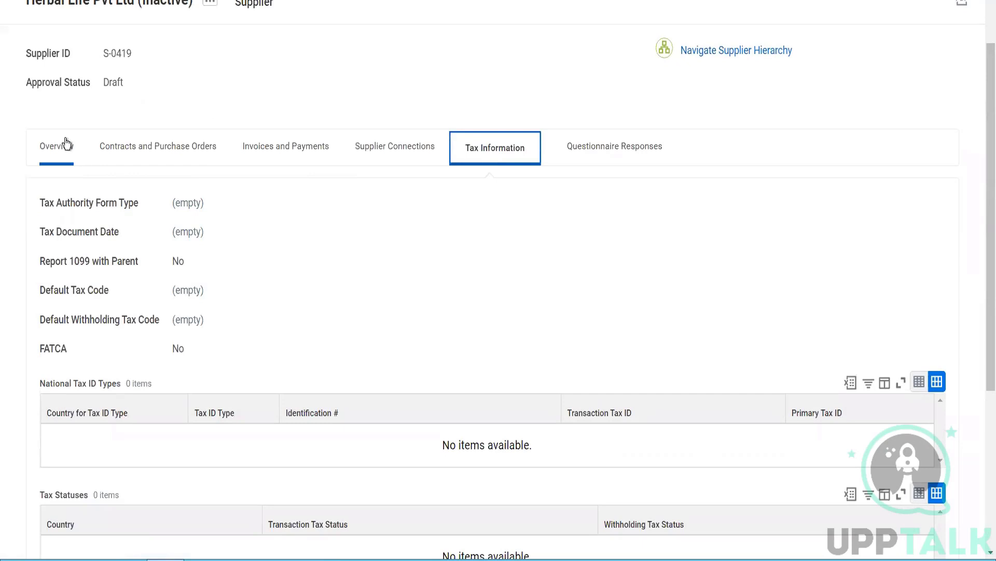
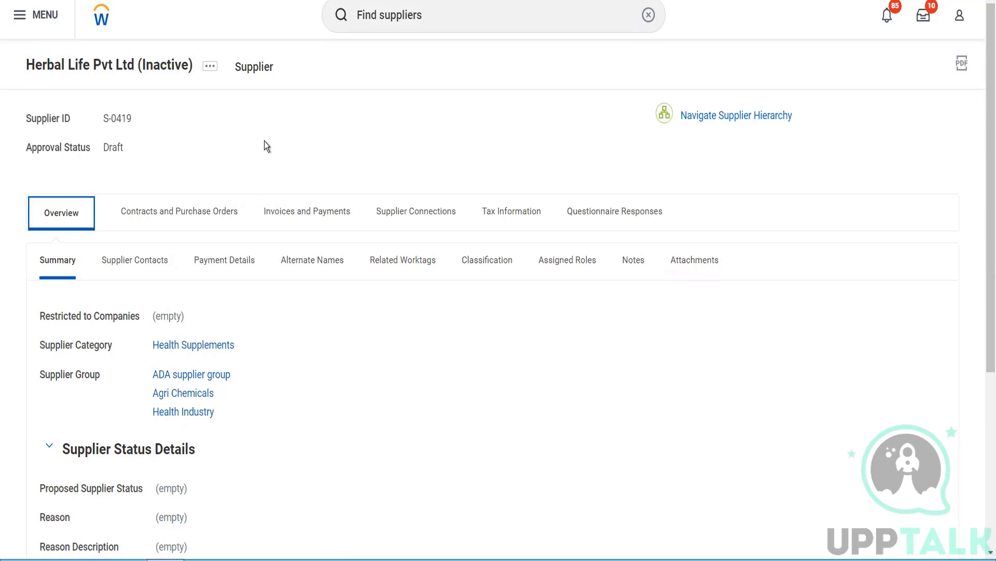
Step: Open the Edit Pending Supplier form for Herbal Life Pvt Ltd from its related actions
left_click(210, 68)
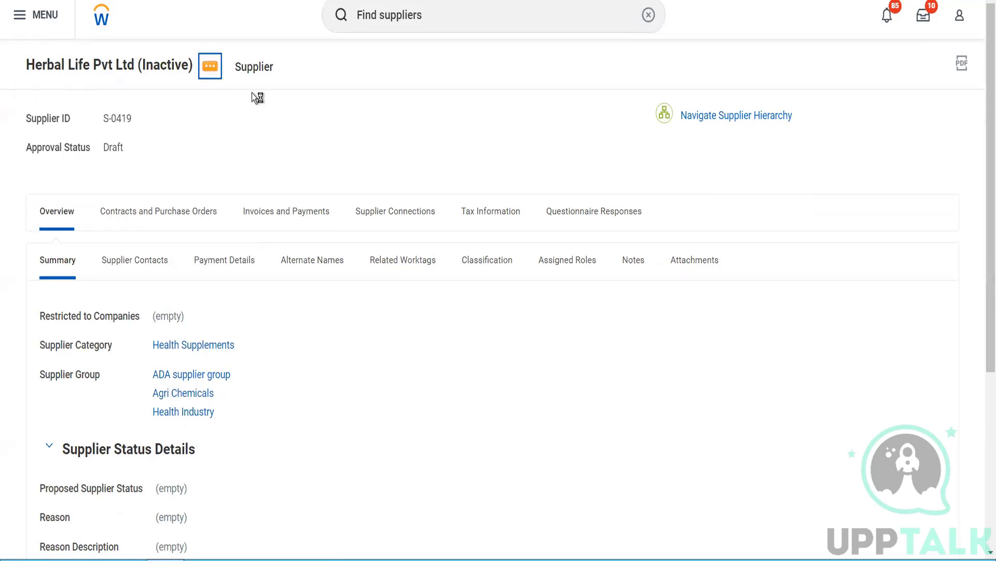
mouse_move(309, 123)
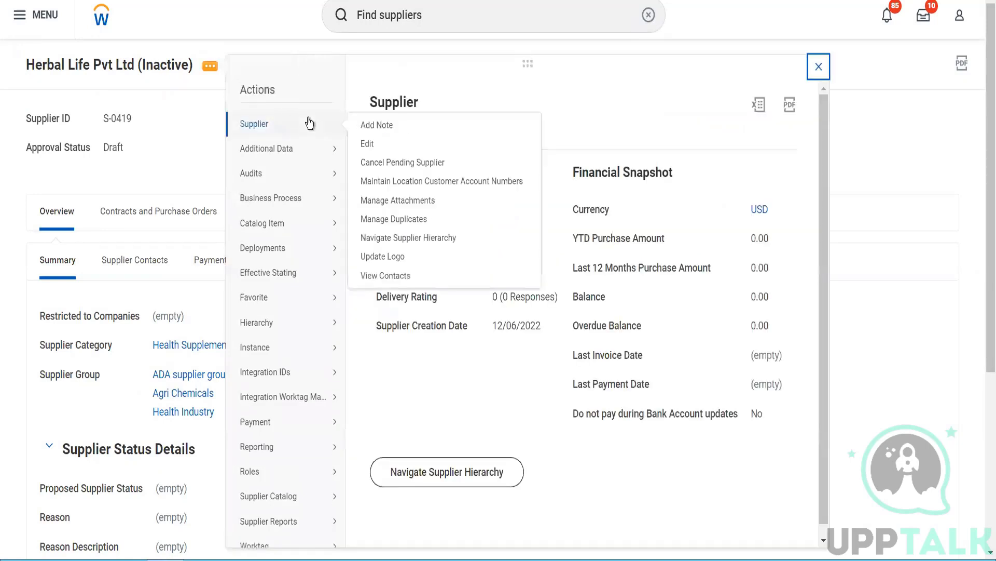
left_click(373, 144)
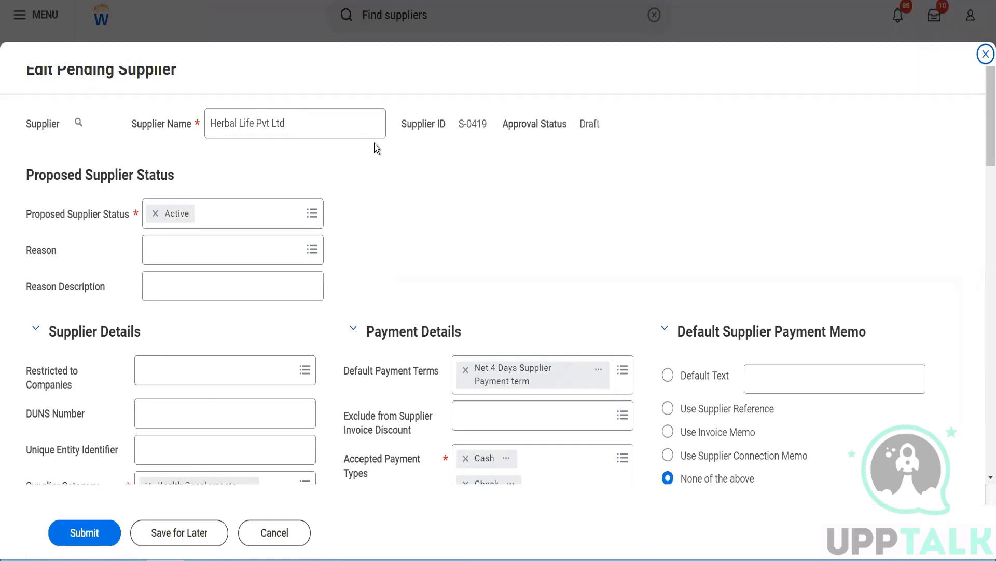
Step: Add a phone entry with a country code and the supplier's phone number
scroll(377, 149, "down", 3)
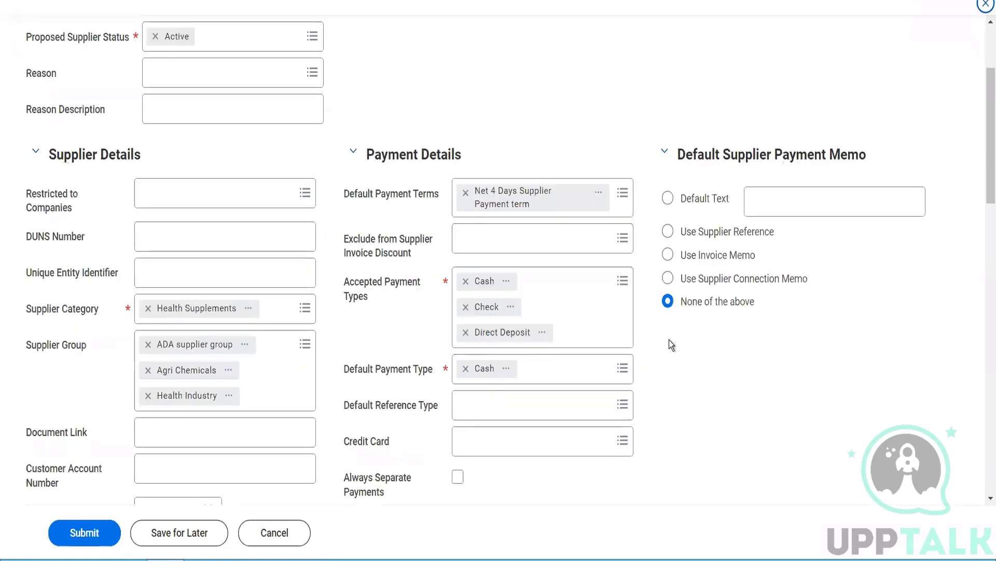
scroll(669, 342, "down", 15)
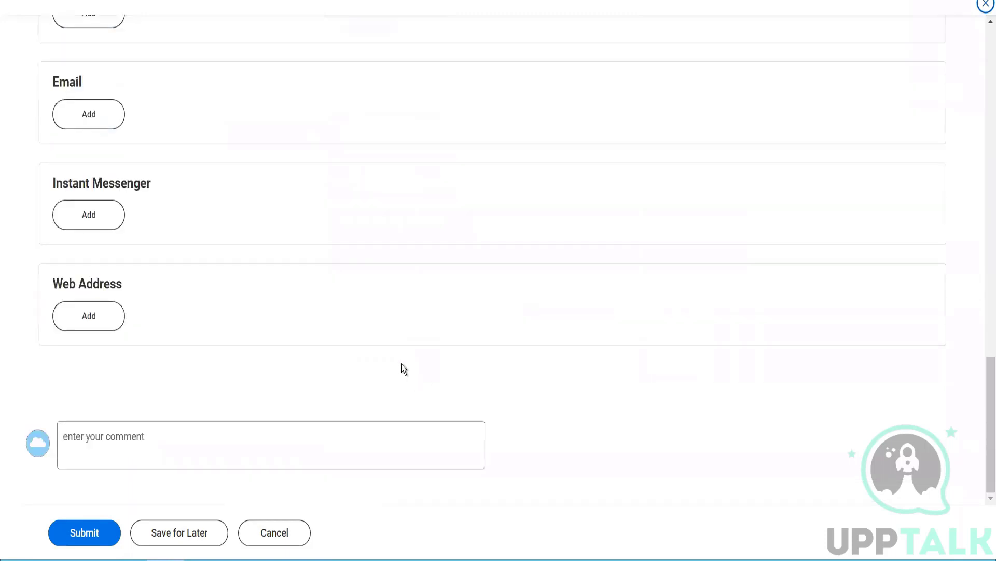
scroll(400, 363, "up", 10)
scroll(401, 364, "down", 4)
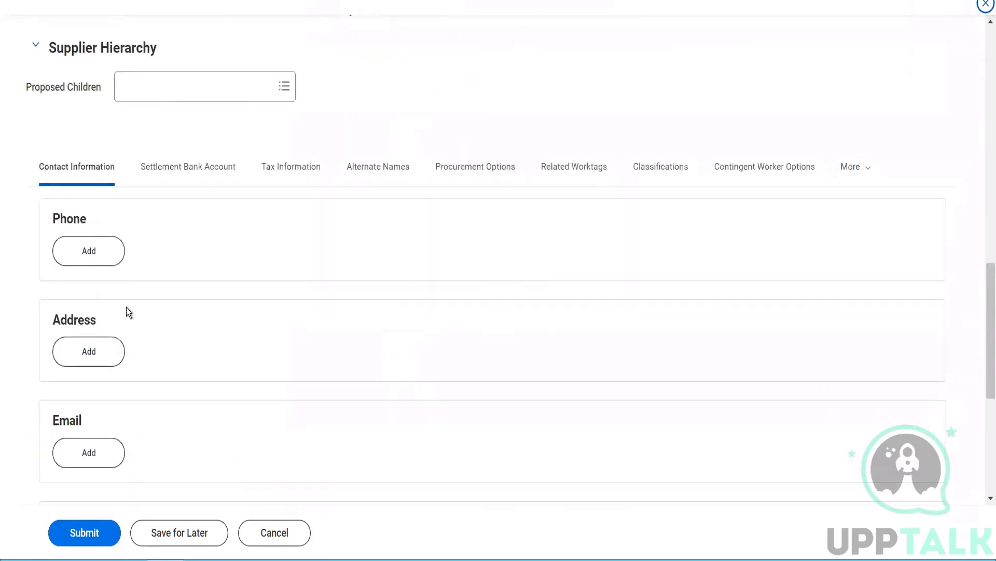
left_click(89, 254)
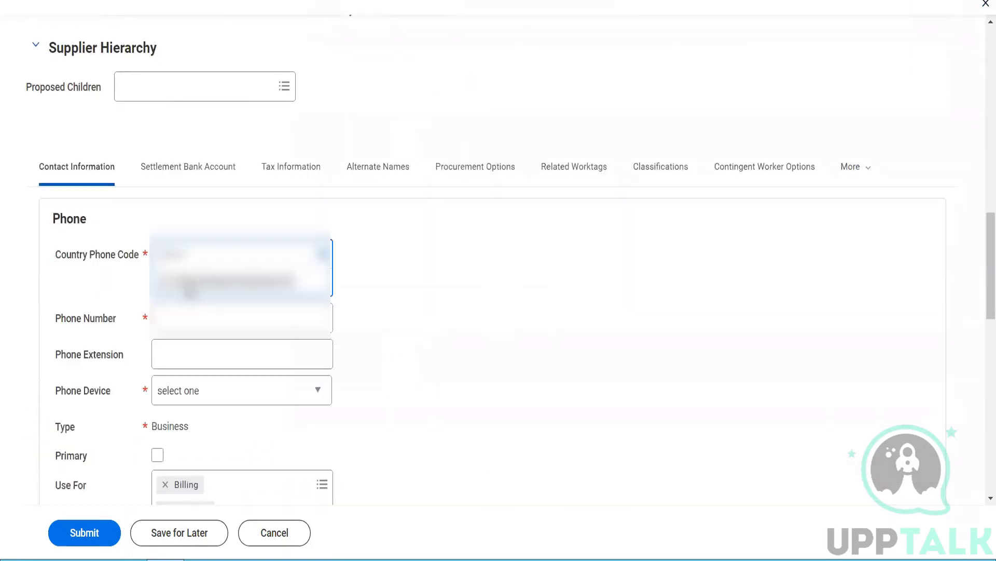
left_click(190, 283)
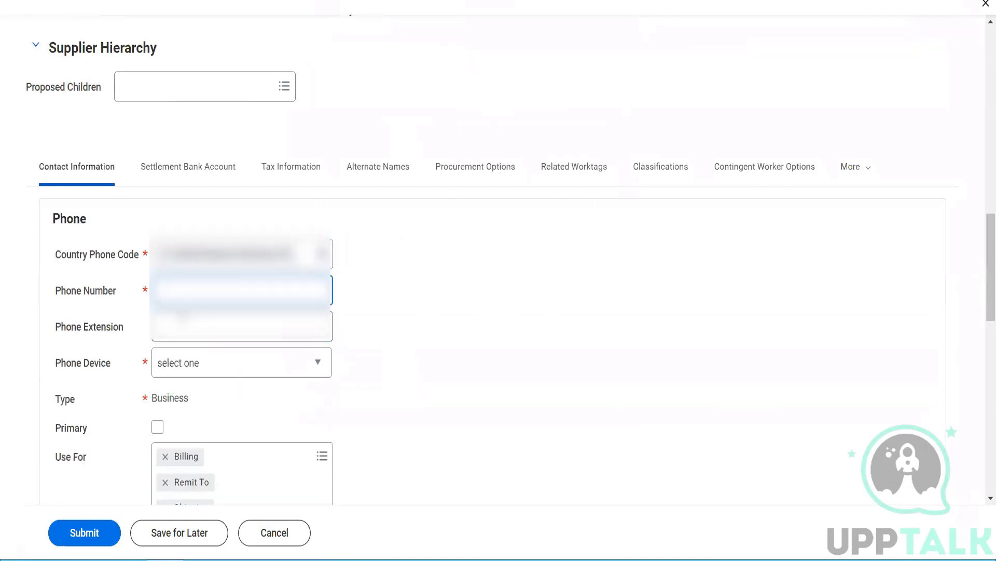
type("1234567")
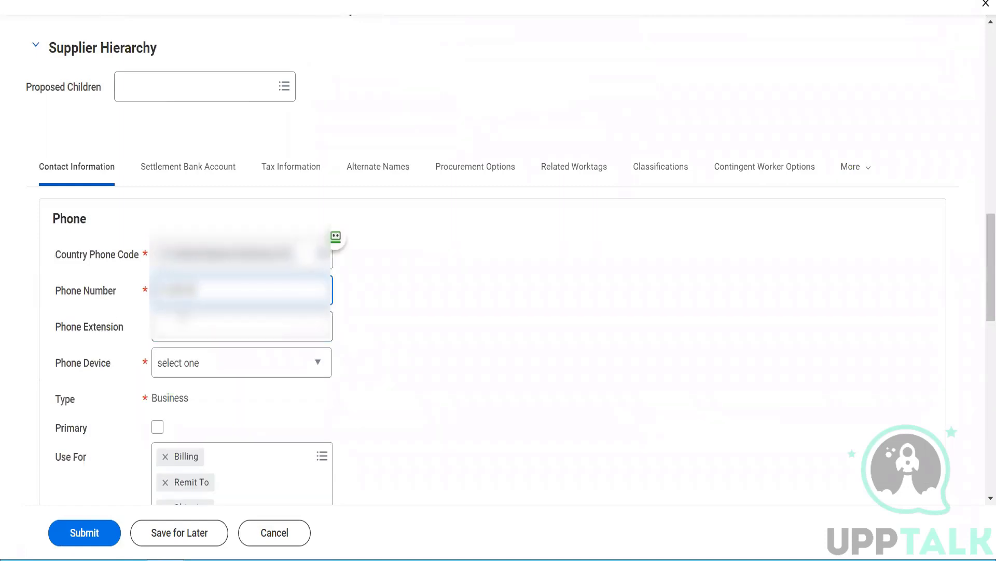
type("890")
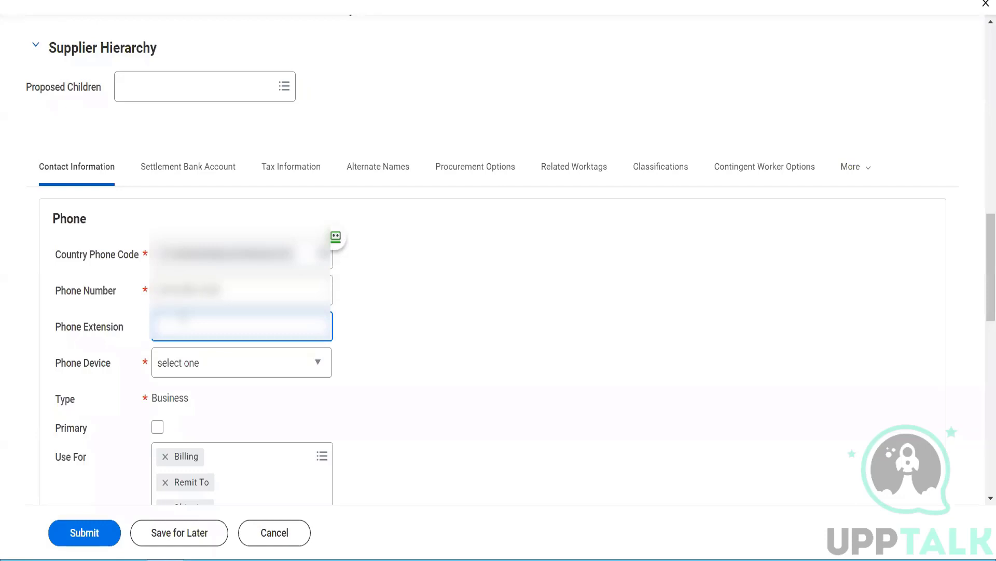
Step: Make the phone a primary Mobile device used for Billing, Remit To and Shipping
left_click(195, 372)
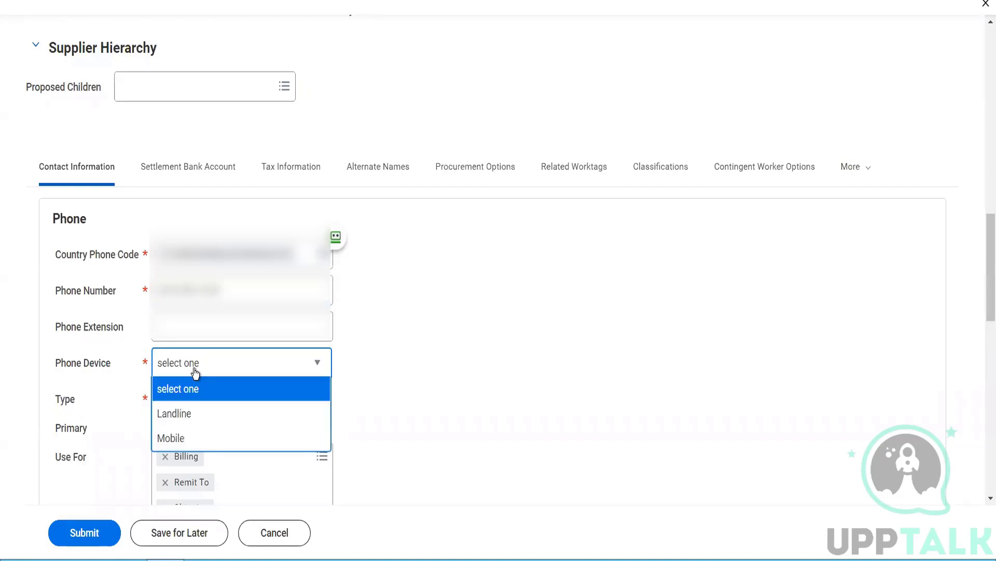
left_click(192, 432)
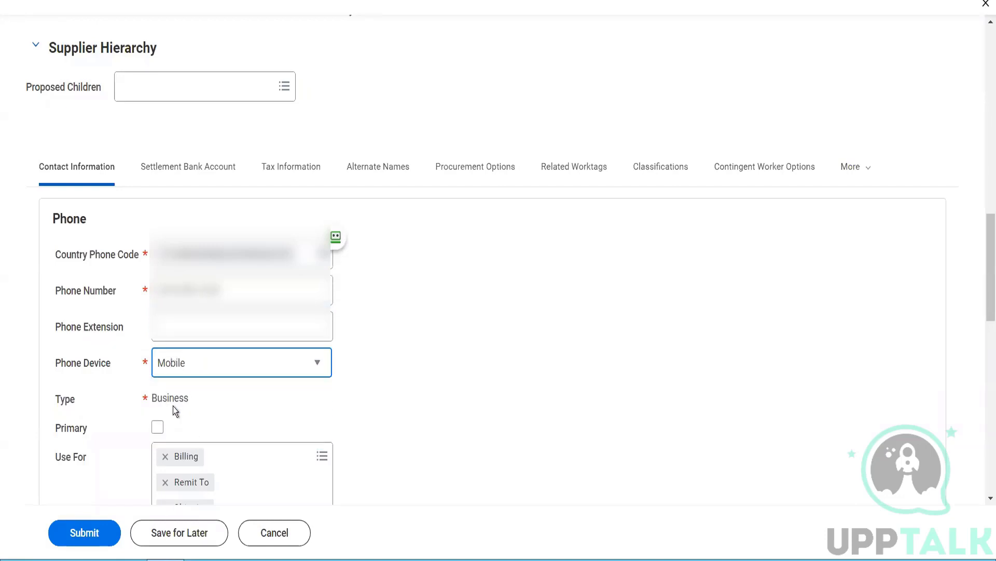
left_click(157, 426)
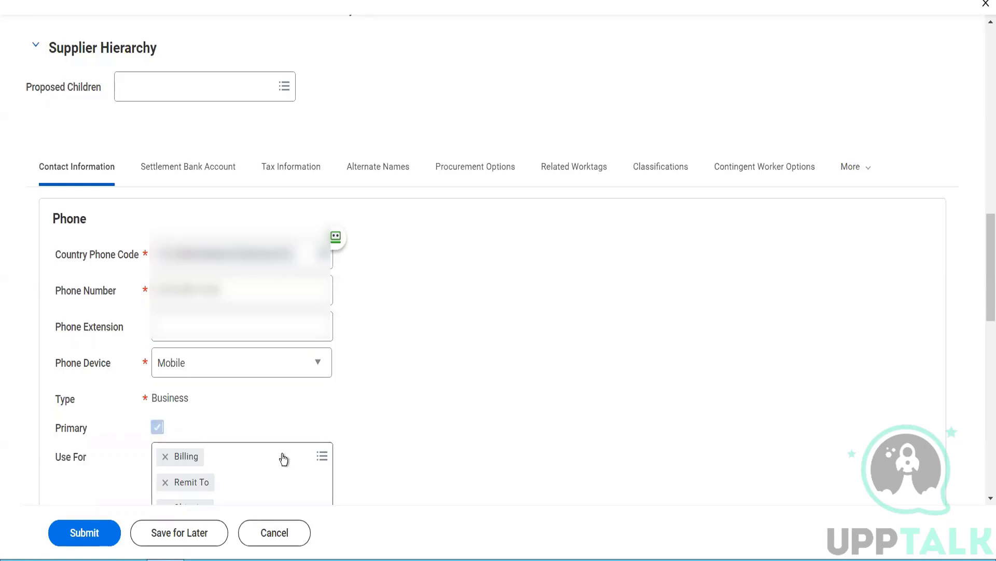
left_click(281, 456)
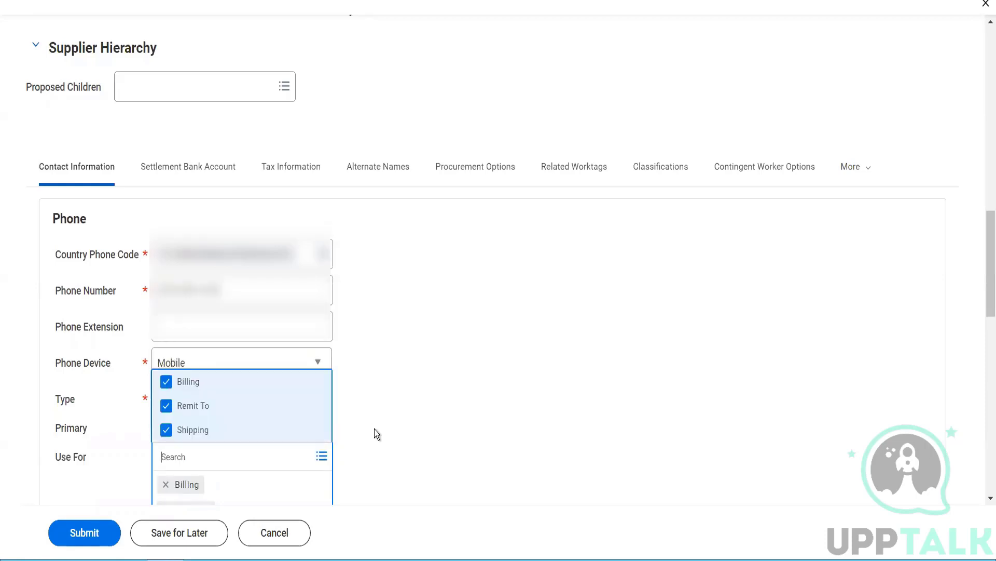
left_click(412, 434)
scroll(412, 434, "down", 3)
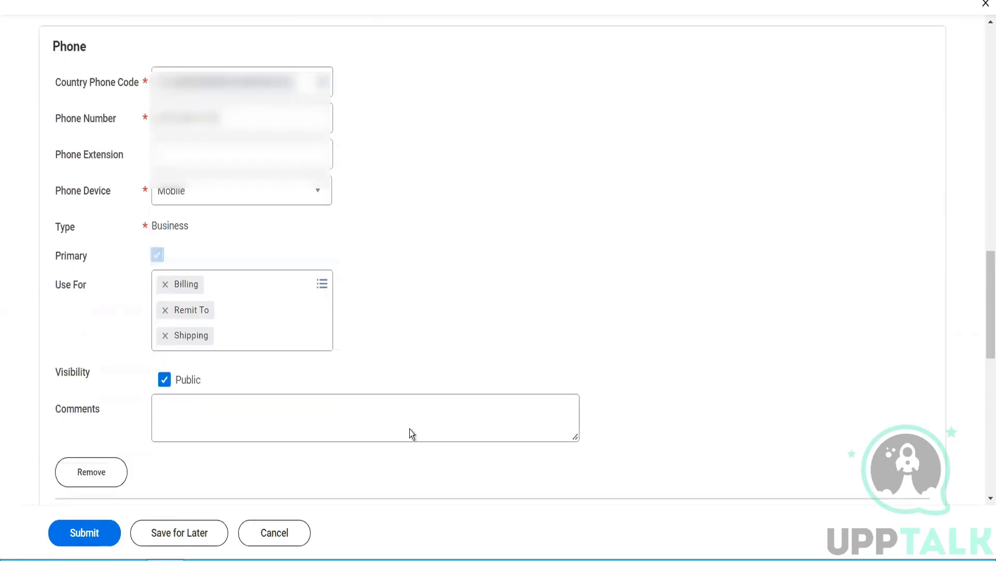
scroll(410, 432, "down", 3)
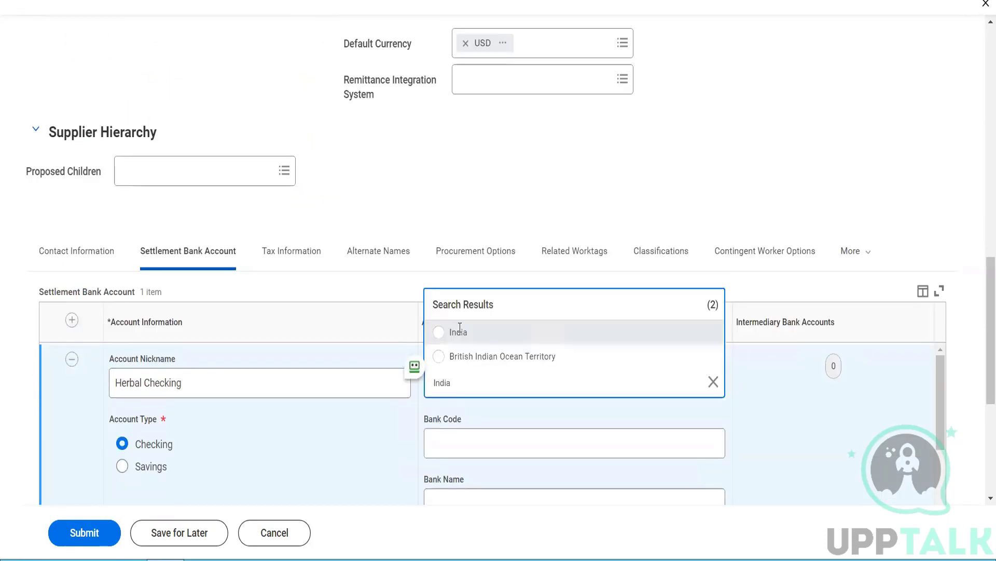
Step: Set the bank account to India, IFSC code HDFC0000438, bank HDFC Limited
left_click(457, 329)
scroll(494, 385, "down", 1)
left_click(464, 400)
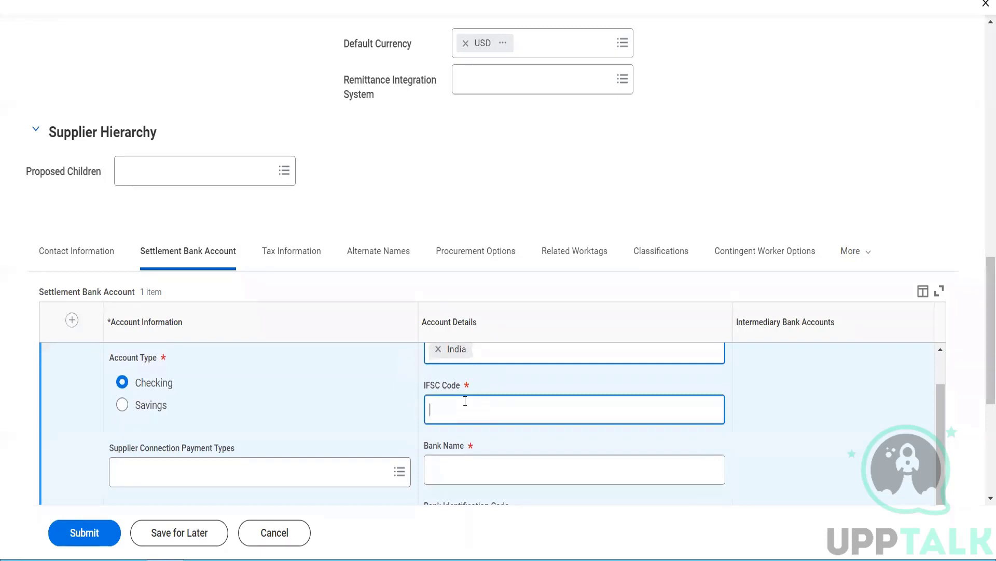
type("HDFC0000438")
key("Tab")
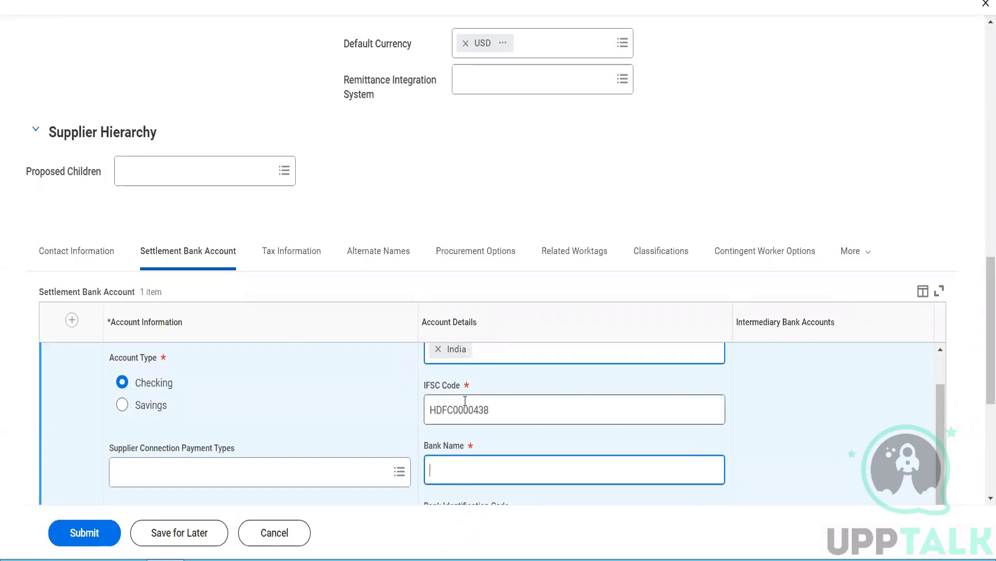
type("HDFC Limited")
Step: Enter the account number and the name on account Herbal Life Pvt Ltd
scroll(465, 400, "down", 2)
scroll(474, 452, "down", 3)
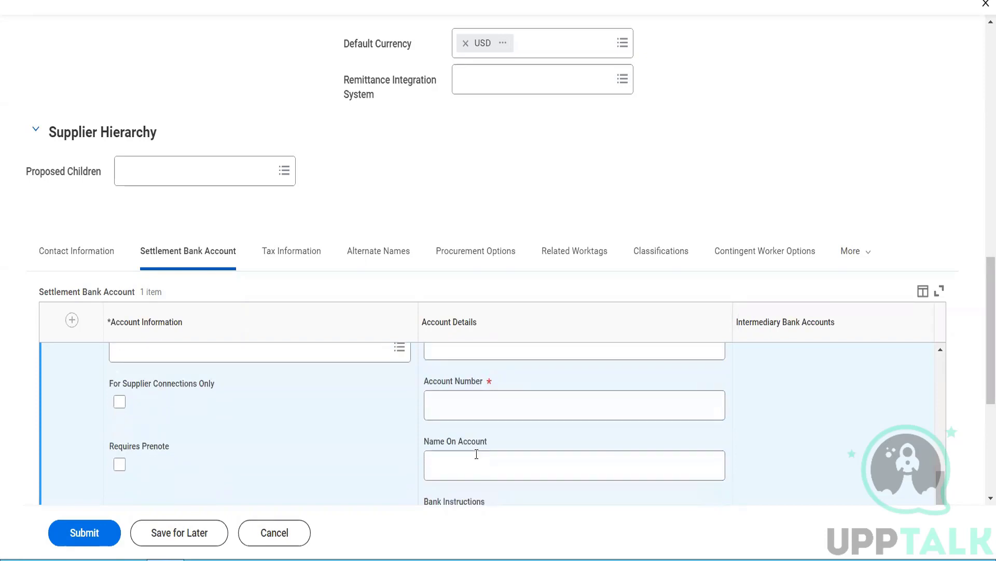
left_click(453, 415)
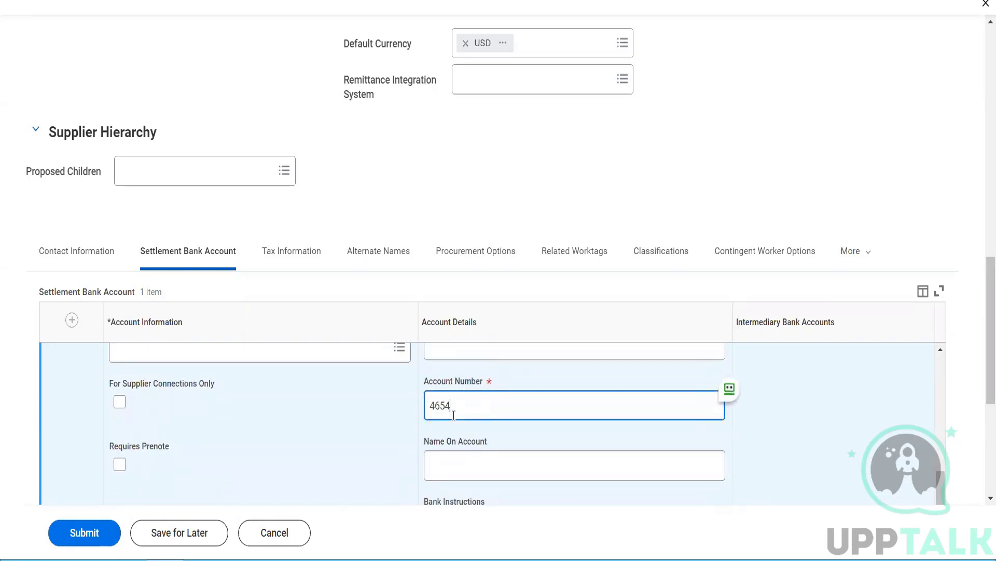
left_click(452, 453)
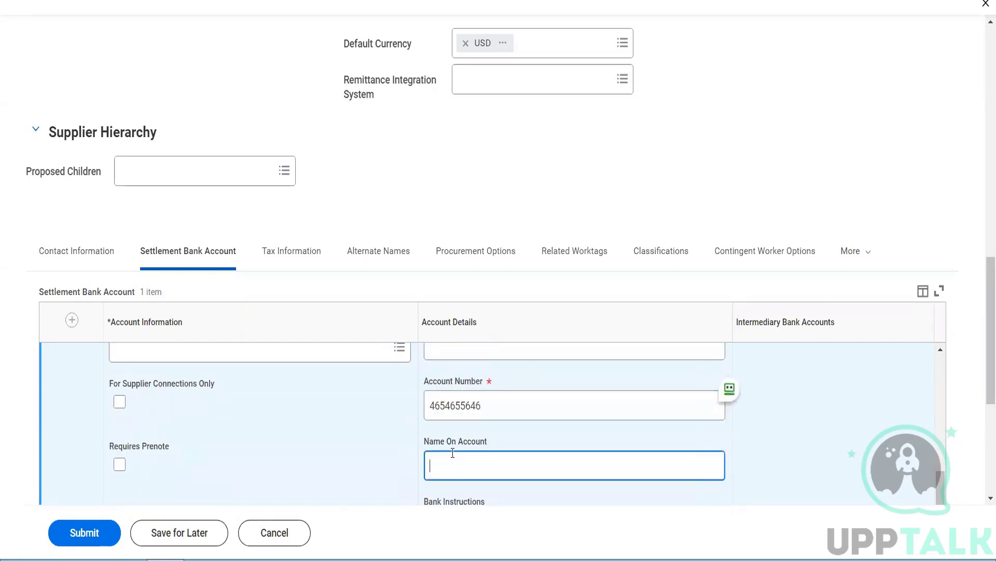
type("Herbal Life Pvt Ltd")
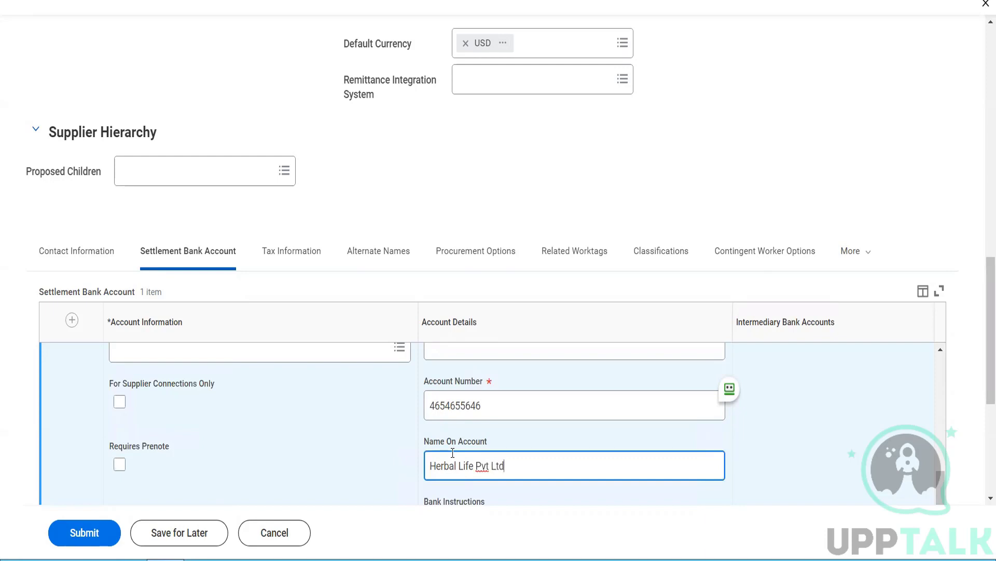
Step: Add the bank instruction 'We do not work on holidays'
scroll(452, 453, "down", 1)
scroll(451, 453, "down", 3)
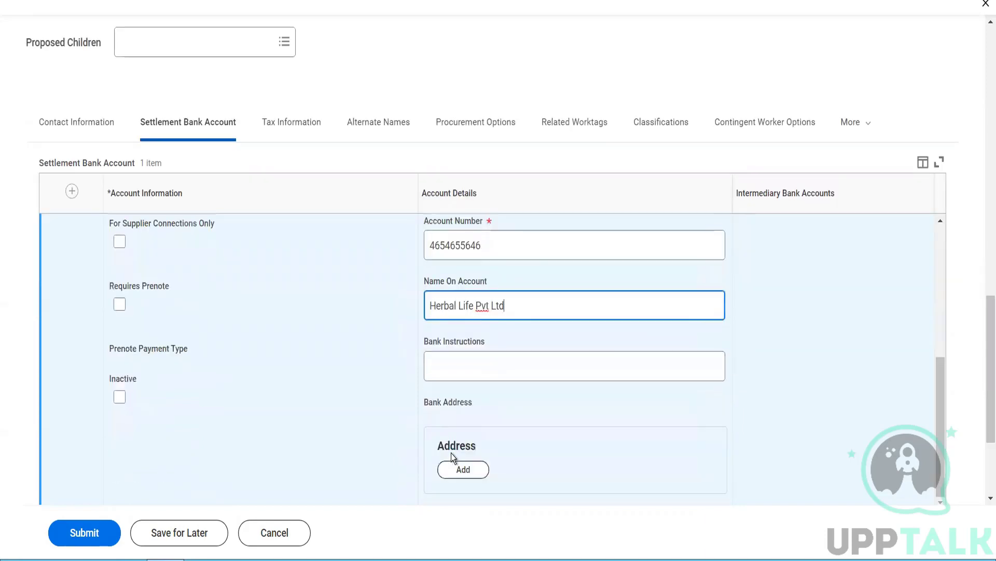
left_click(459, 375)
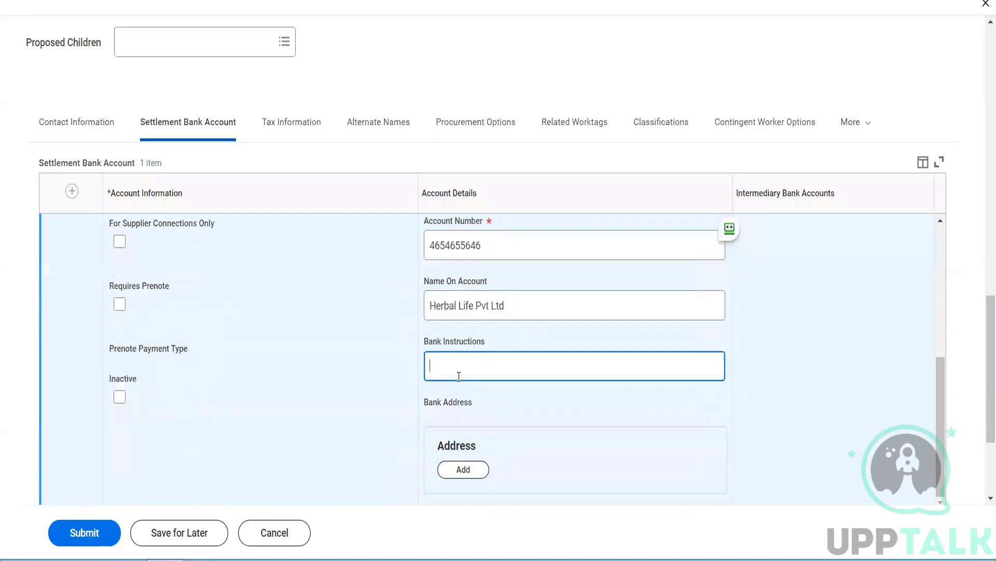
type("We do not work")
type(" ion")
key("BackSpace")
key("BackSpace")
key("BackSpace")
key("BackSpace")
type("on holidays")
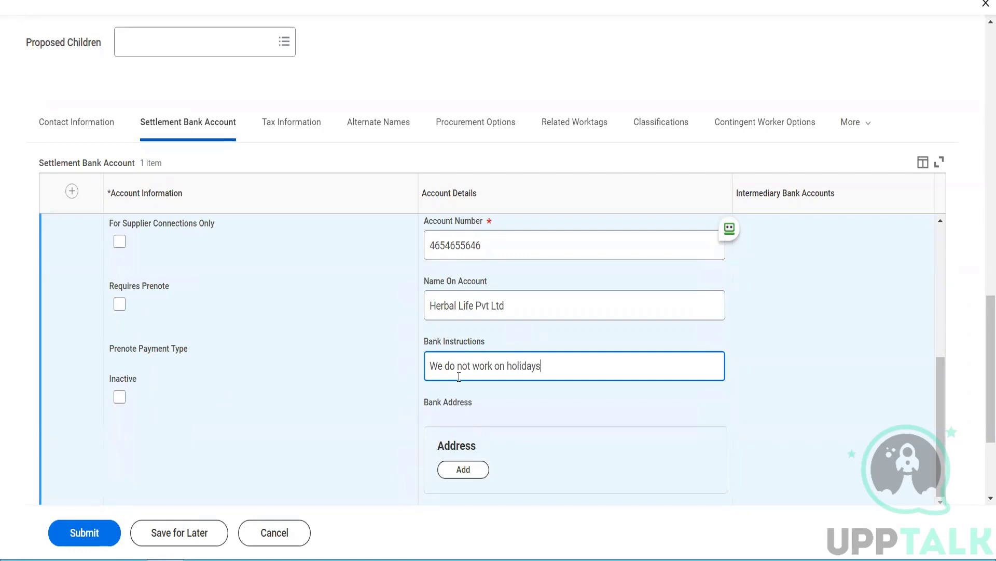
Step: Add a Tax ID row on Tax Information for United States of America
left_click(284, 135)
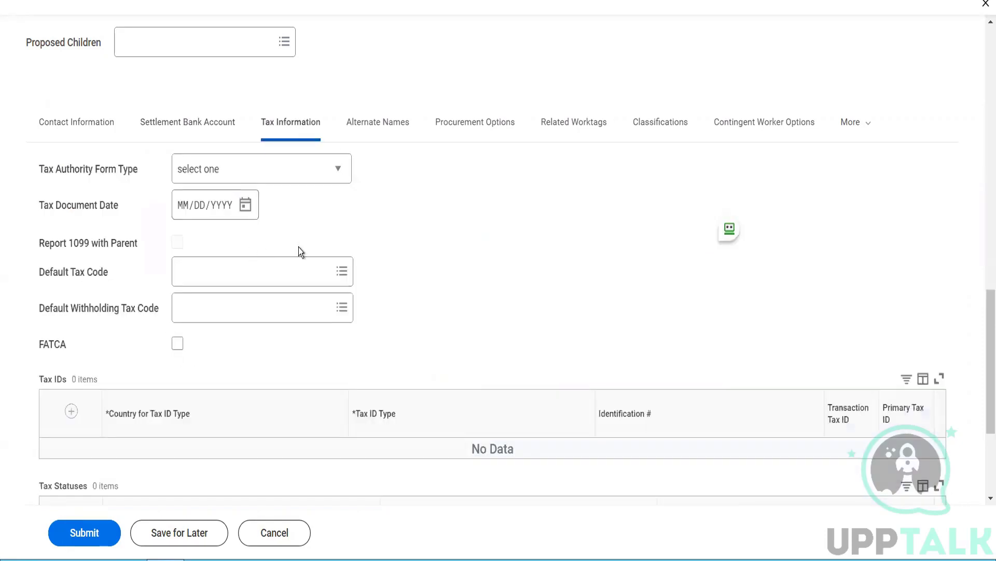
left_click(72, 411)
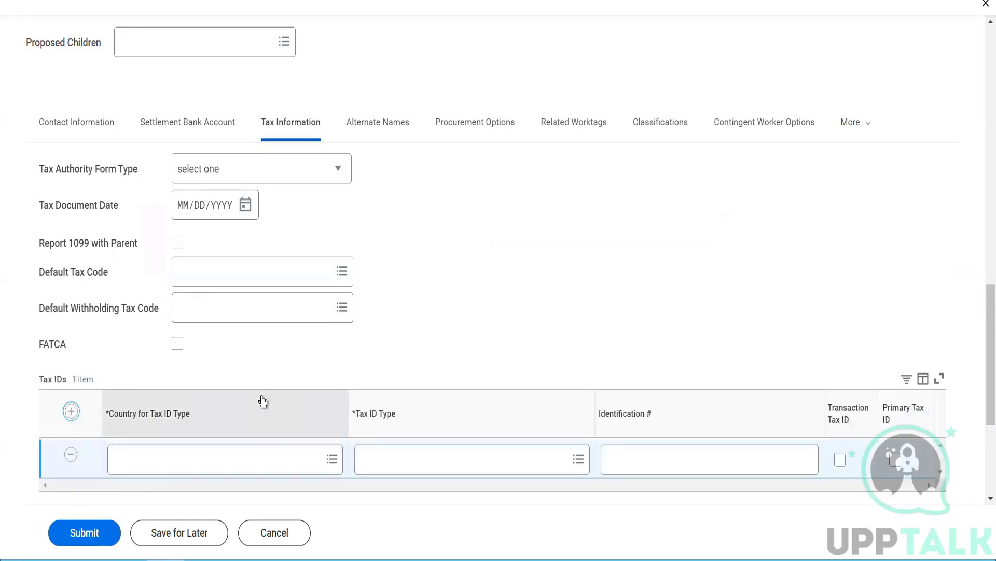
left_click(231, 449)
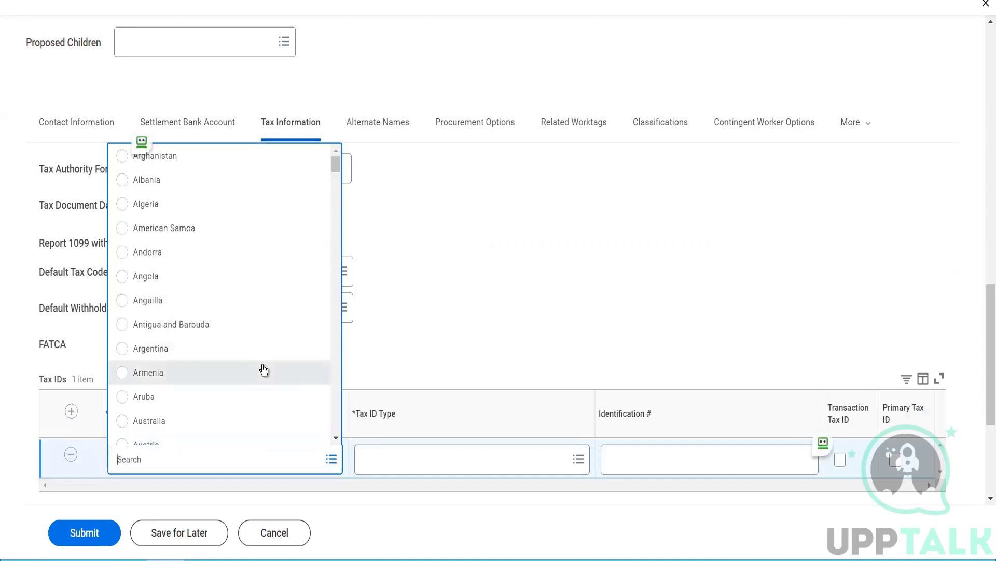
type("usa")
key("Return")
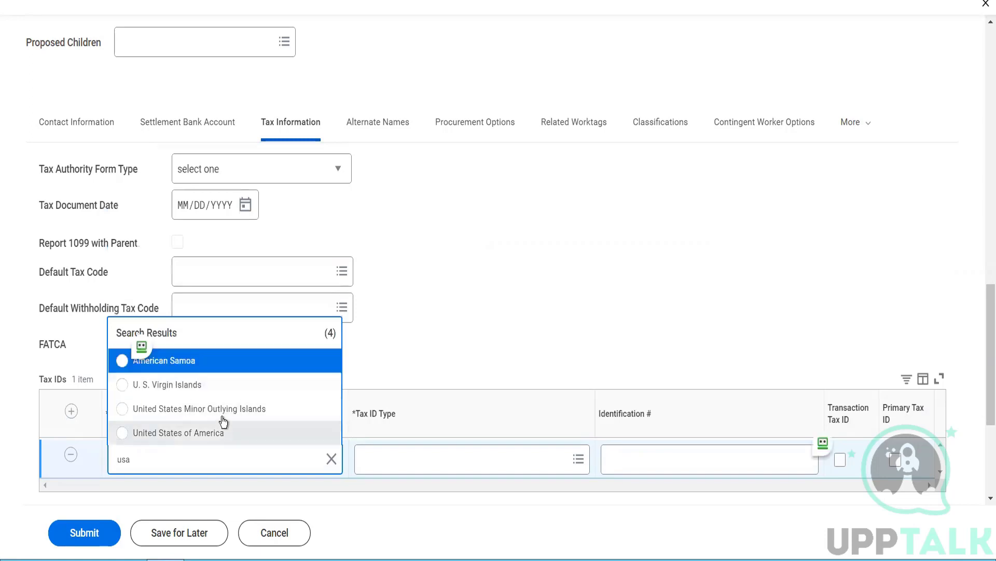
left_click(216, 434)
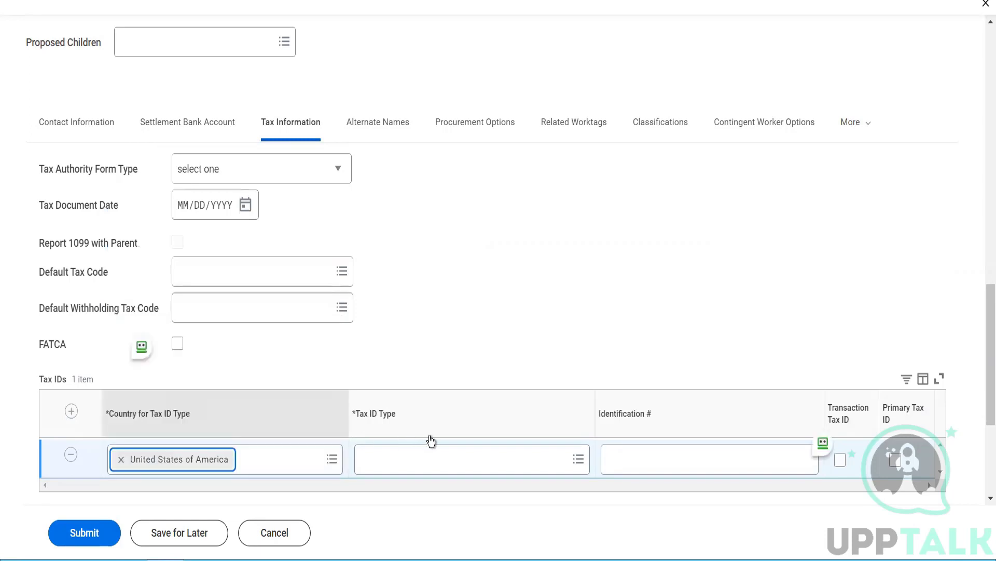
Step: Make it an Employer ID Number with its identification number, marked as Primary Tax ID
left_click(424, 468)
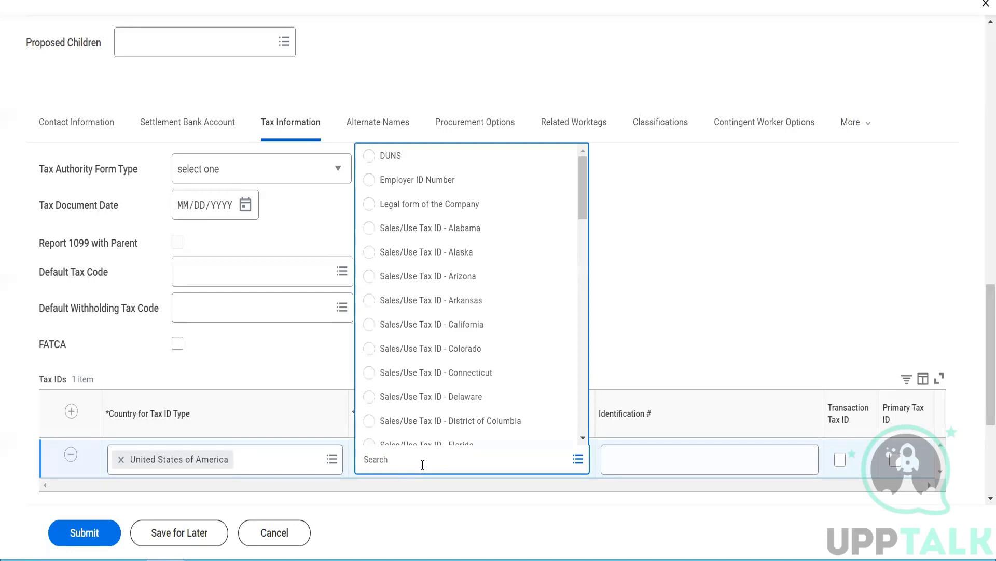
left_click(415, 179)
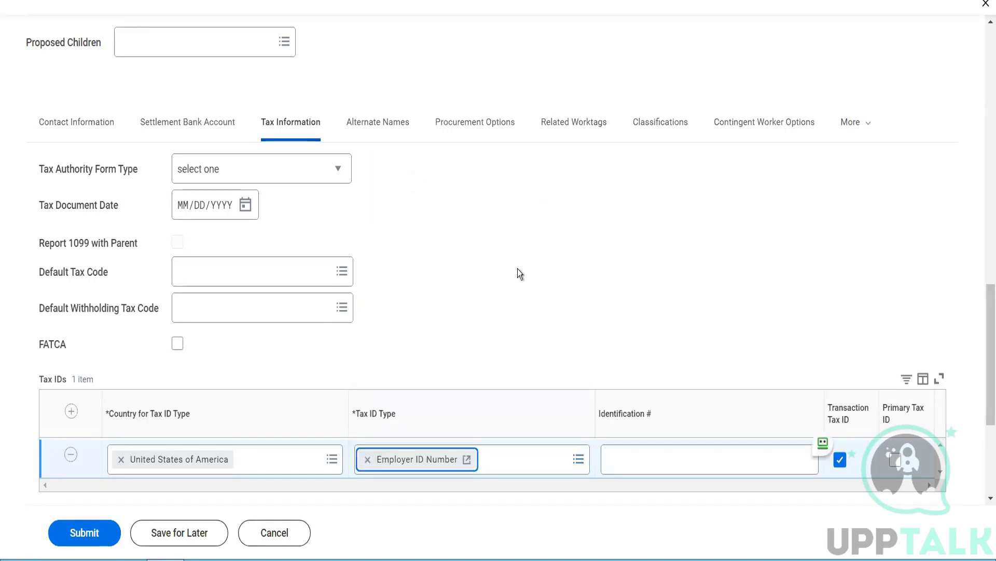
left_click(658, 455)
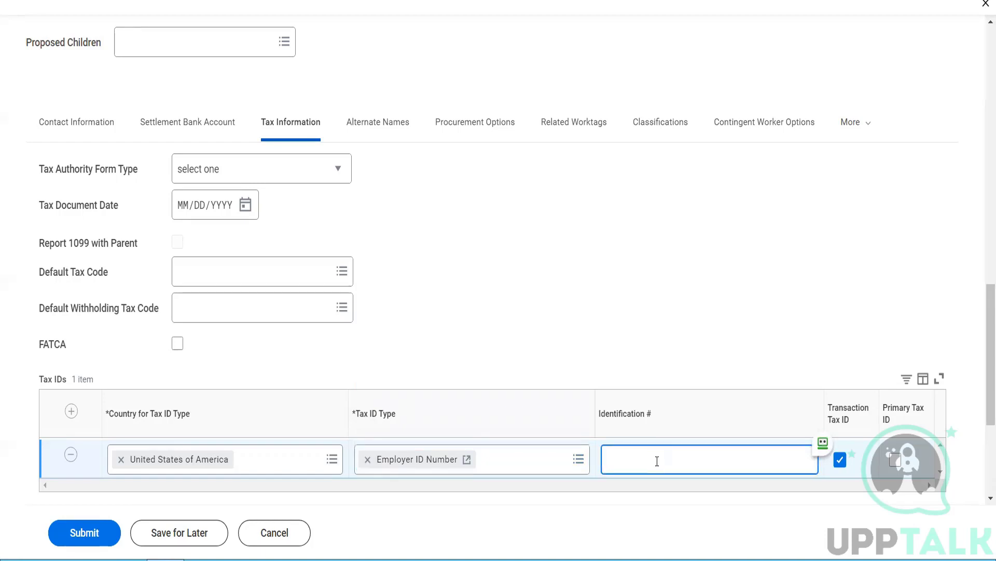
type("564664")
left_click(896, 460)
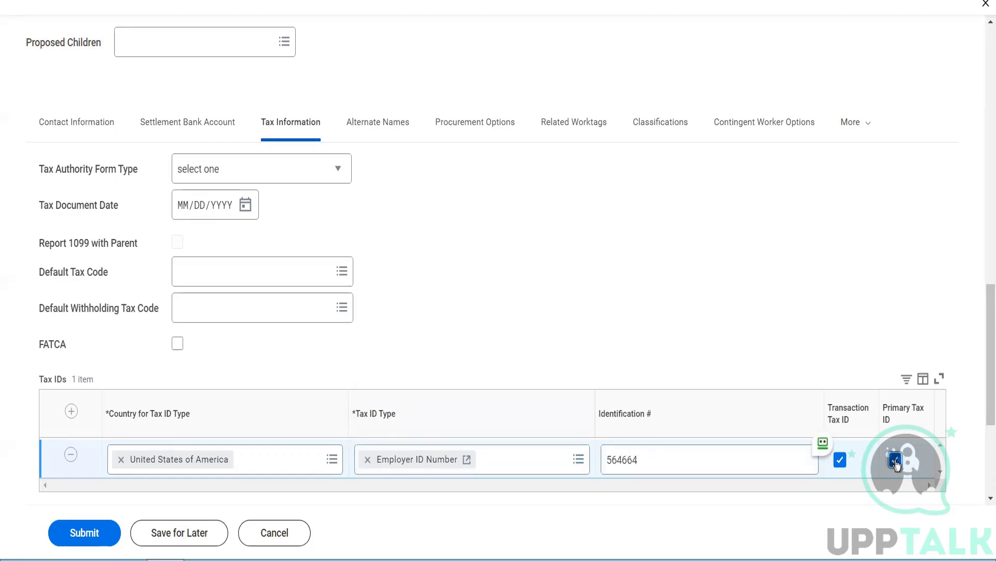
scroll(422, 193, "down", 3)
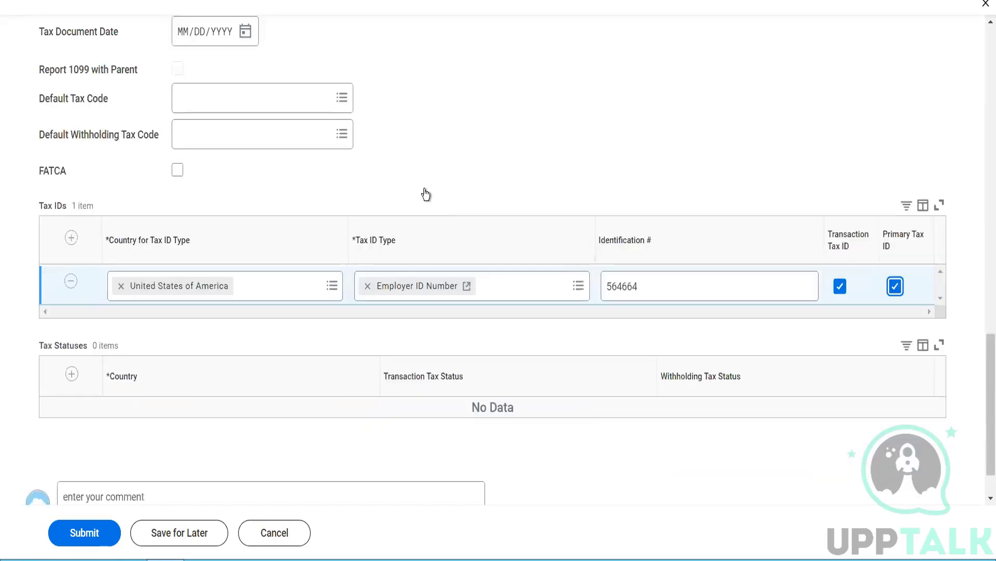
scroll(422, 194, "up", 5)
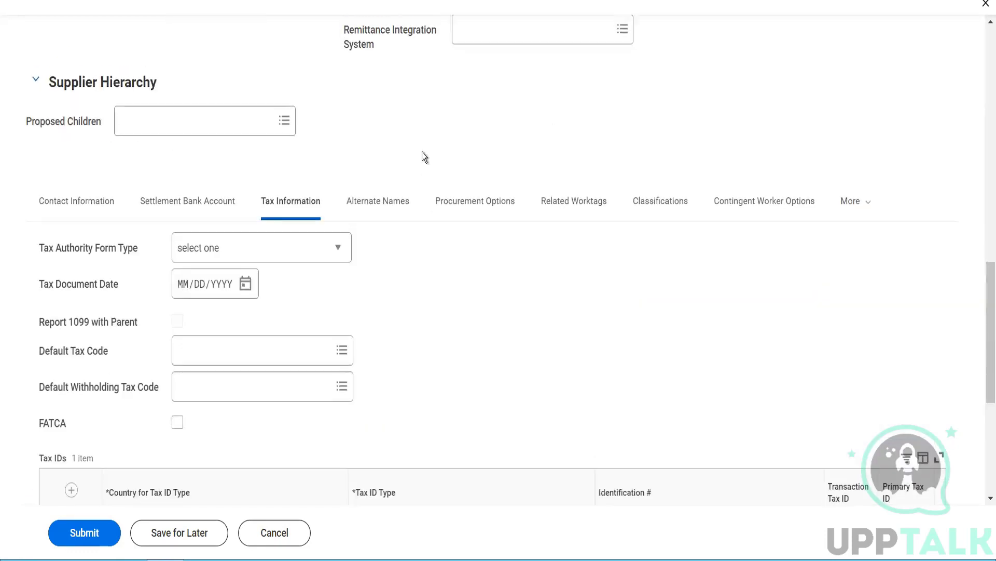
Step: Add the alternate name Herbal Nutry on the Alternate Names tab
left_click(397, 203)
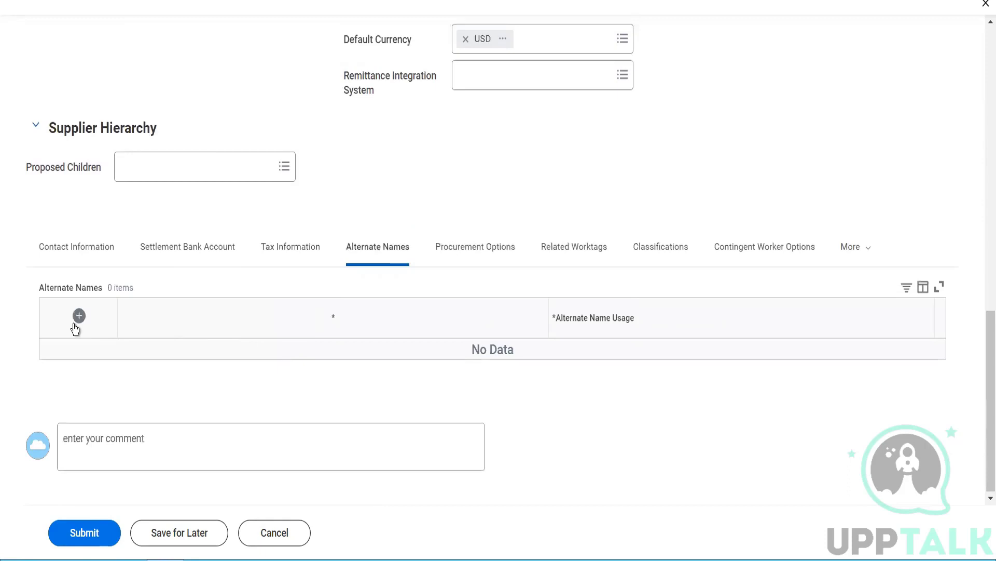
left_click(76, 324)
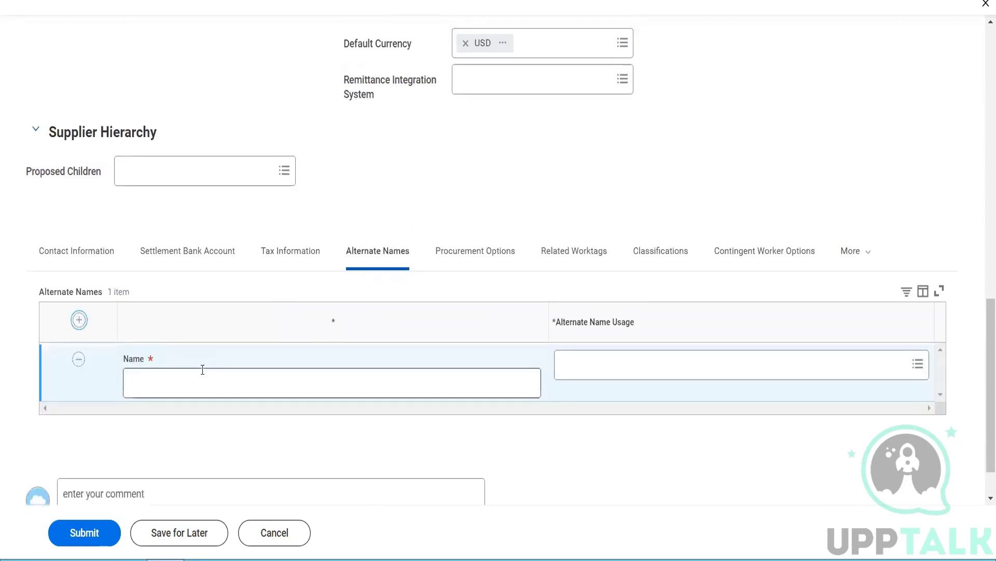
left_click(203, 369)
type("Herbal")
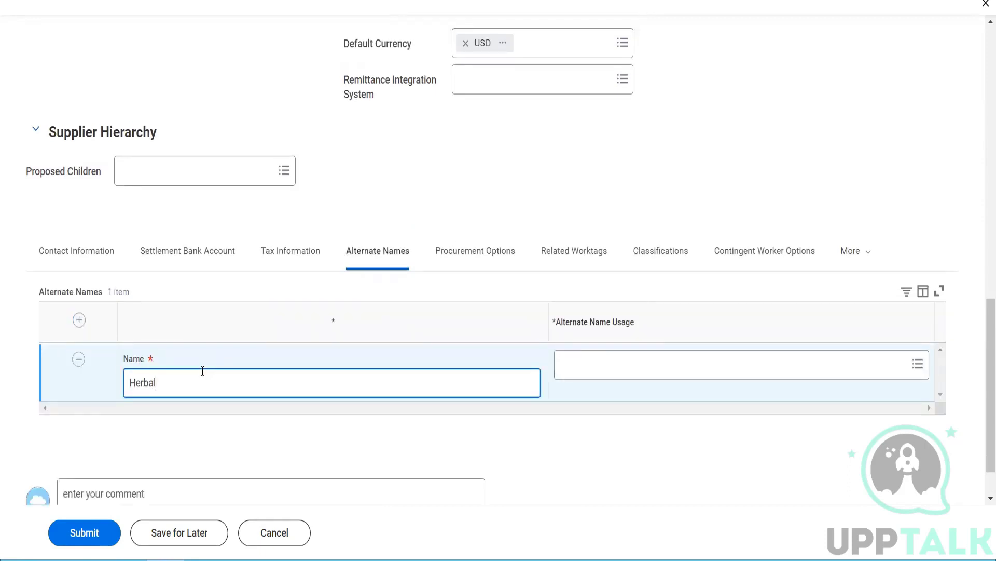
type(" Nutry")
Step: Give Herbal Nutry the Doing Business As, Integration Name Matching, Reference and Purchase Order Name usages
left_click(627, 374)
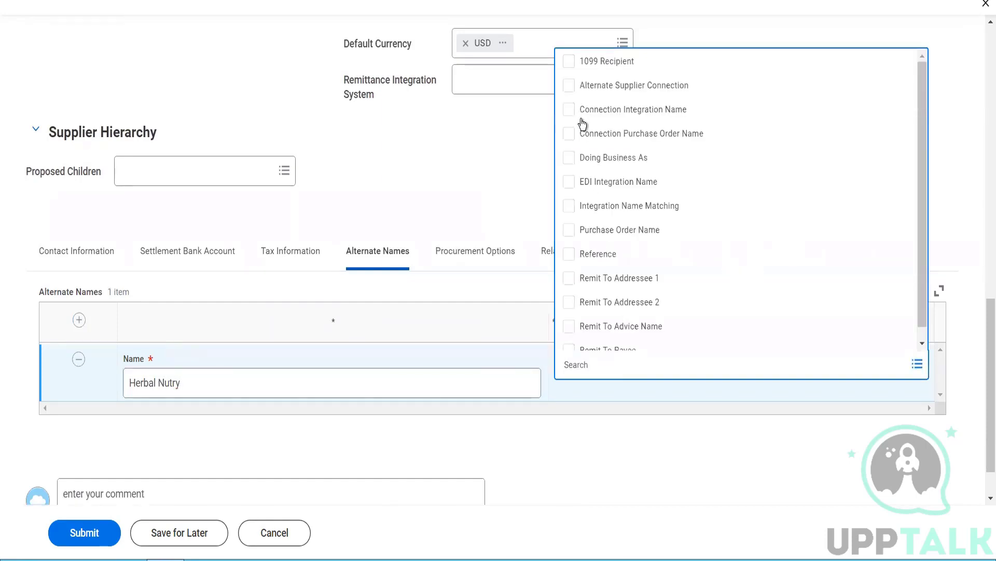
left_click(575, 161)
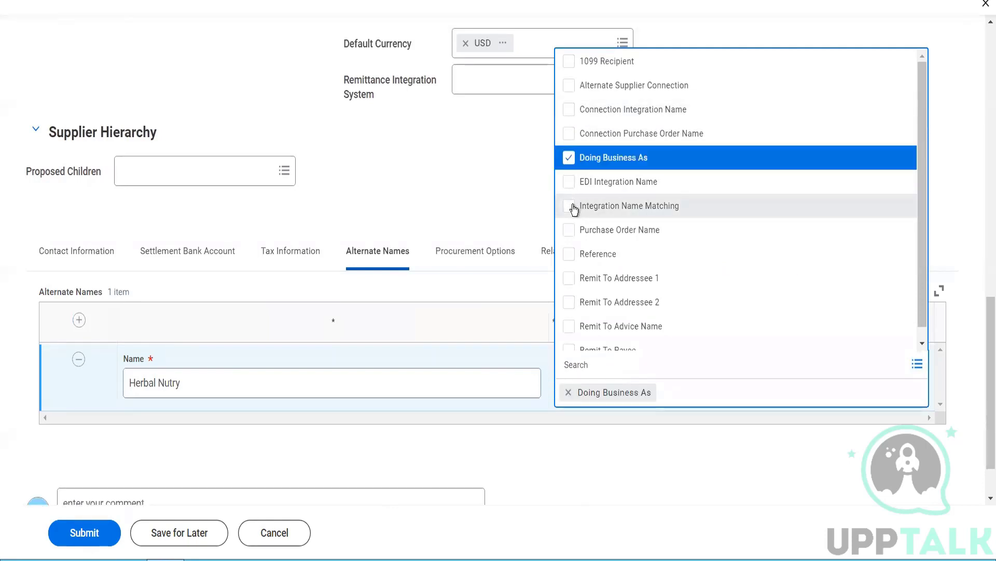
left_click(573, 207)
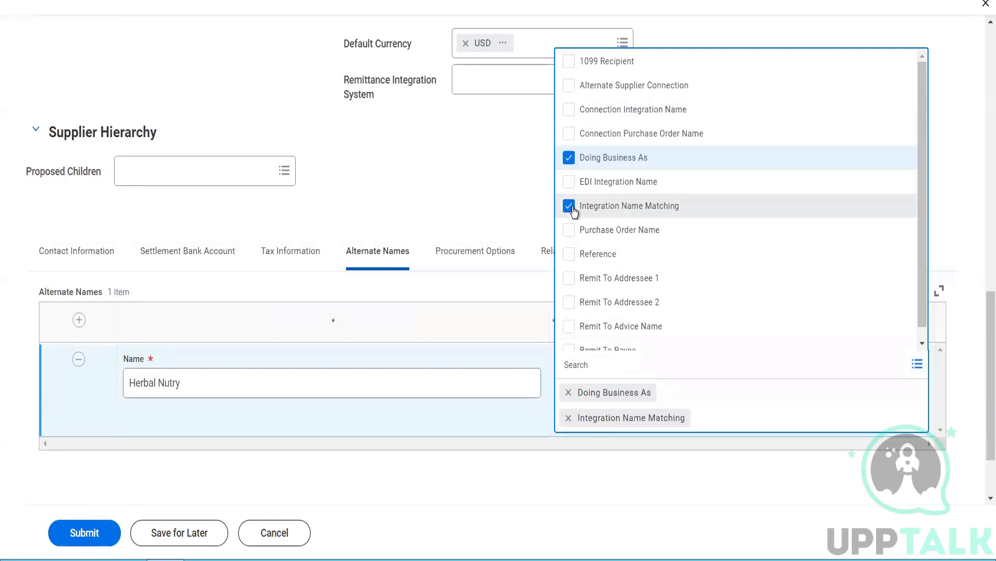
left_click(568, 257)
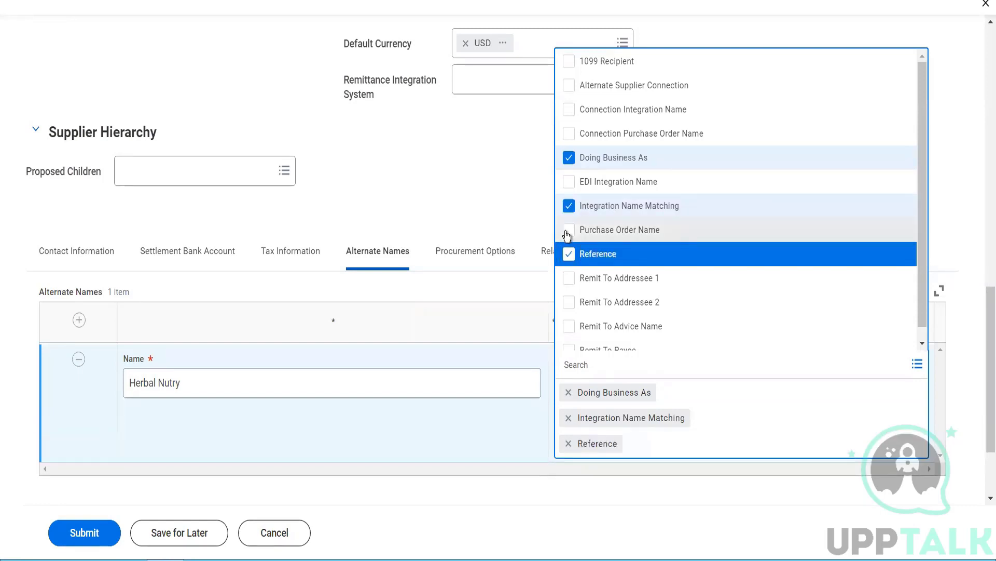
left_click(568, 232)
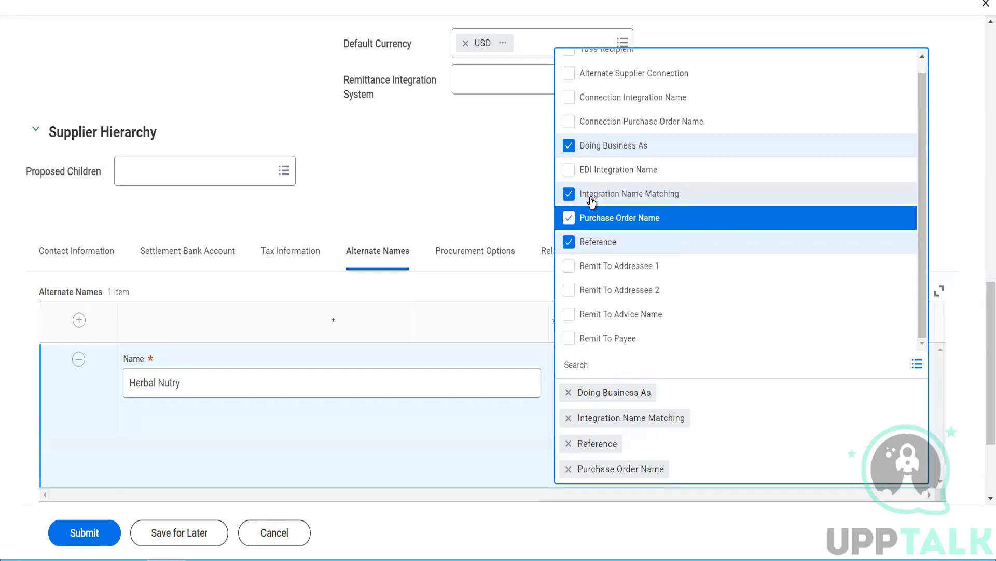
left_click(496, 171)
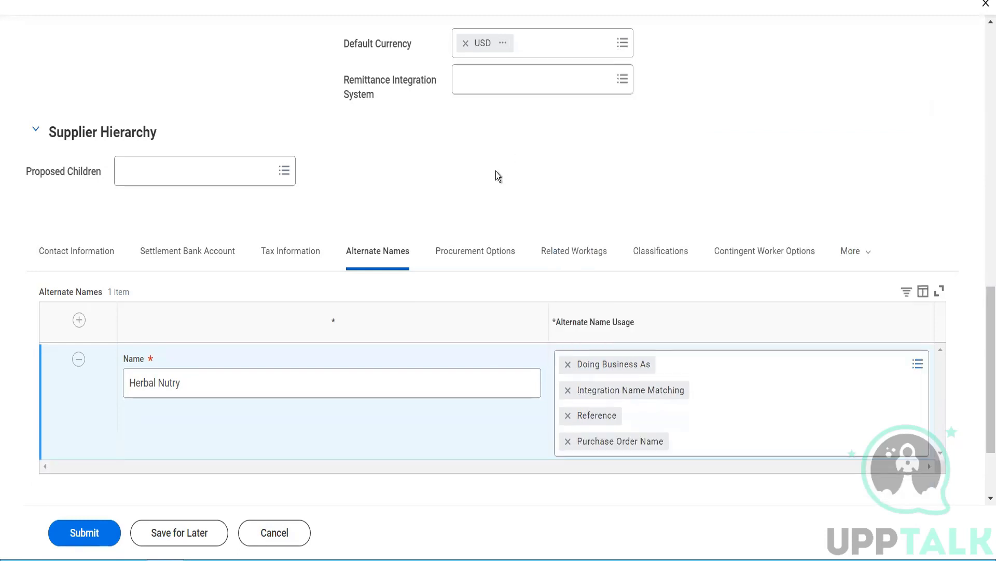
left_click(468, 254)
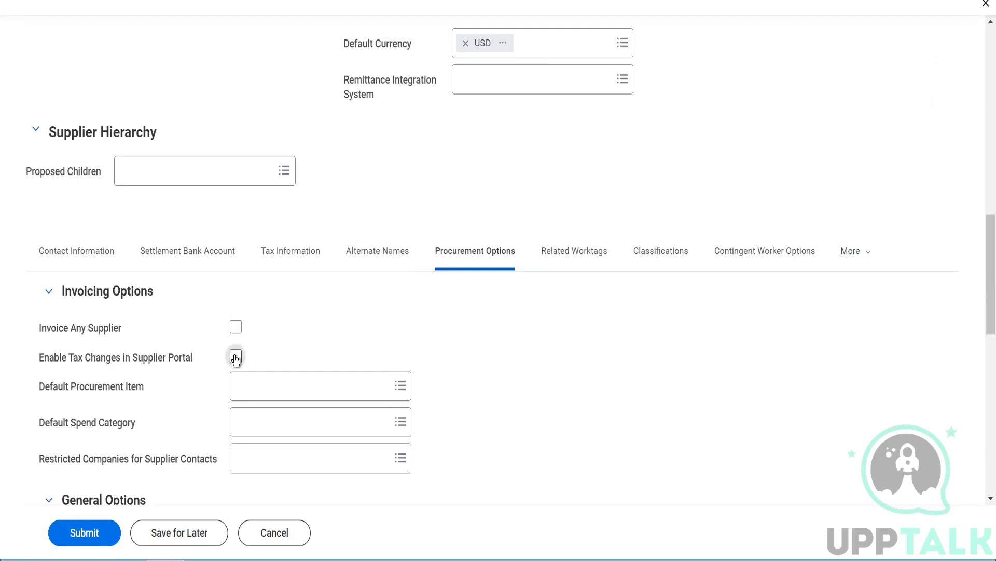
Step: Set Default Procurement Item to ST1234 - Shows Ticket by searching 'show ticket'
mouse_move(236, 359)
left_click(292, 380)
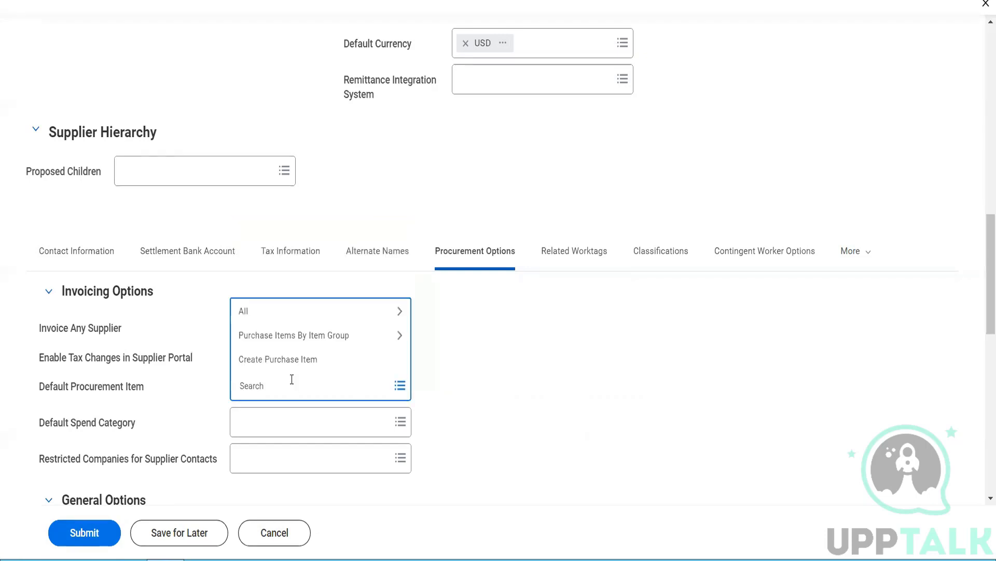
type("show ticket")
key("Return")
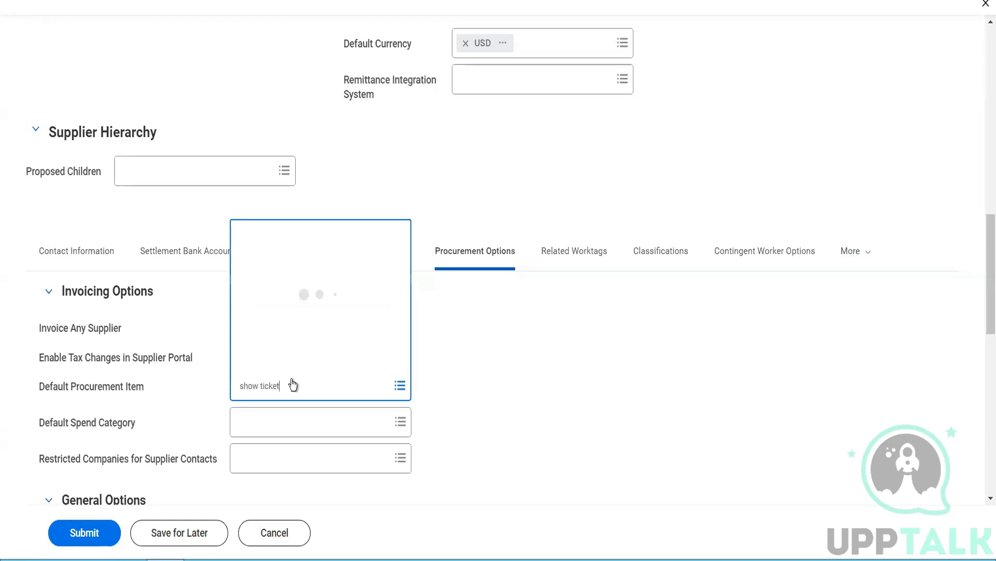
Step: Browse the Restricted Companies list and leave it empty
mouse_move(307, 419)
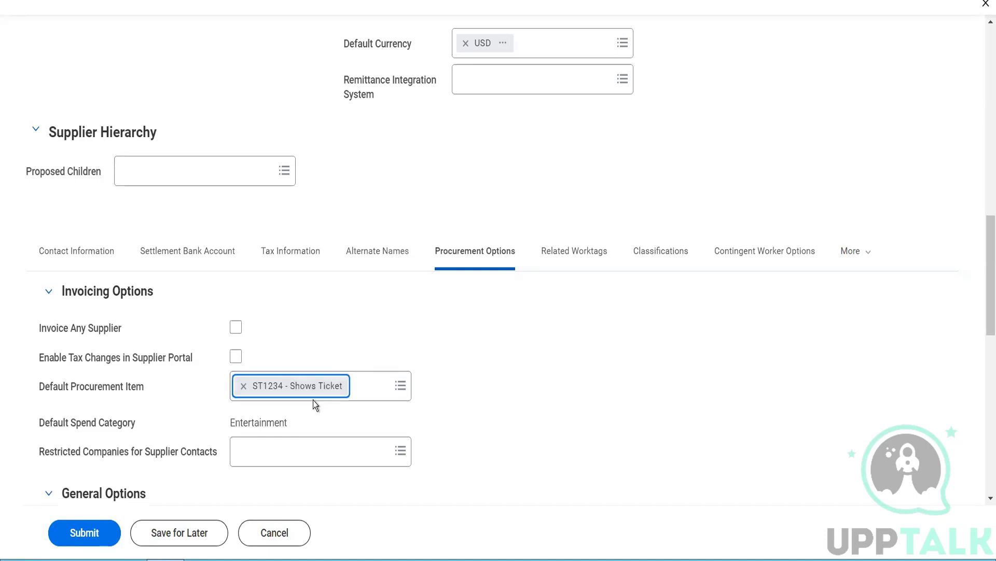
mouse_move(319, 381)
left_click(332, 461)
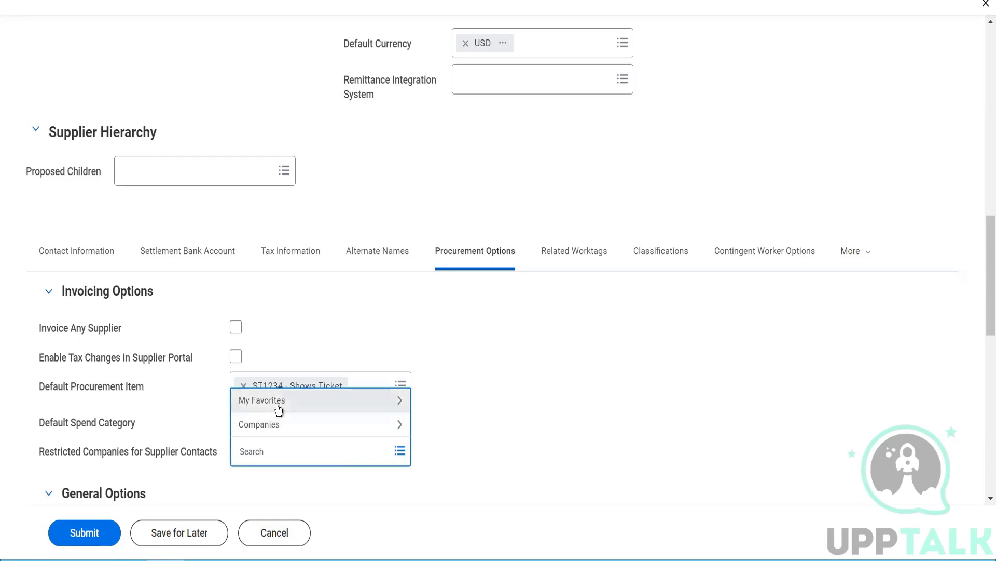
left_click(280, 424)
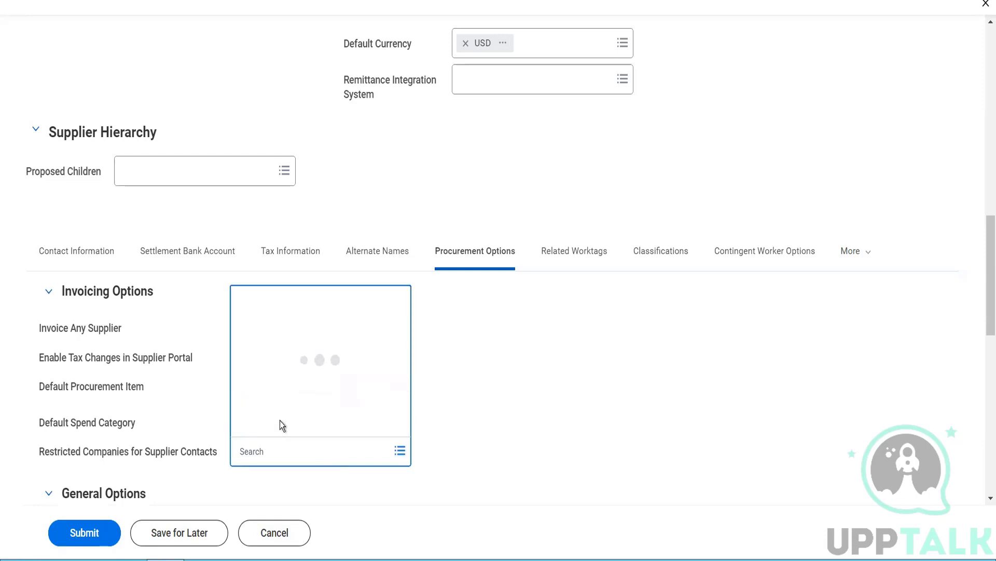
left_click(281, 424)
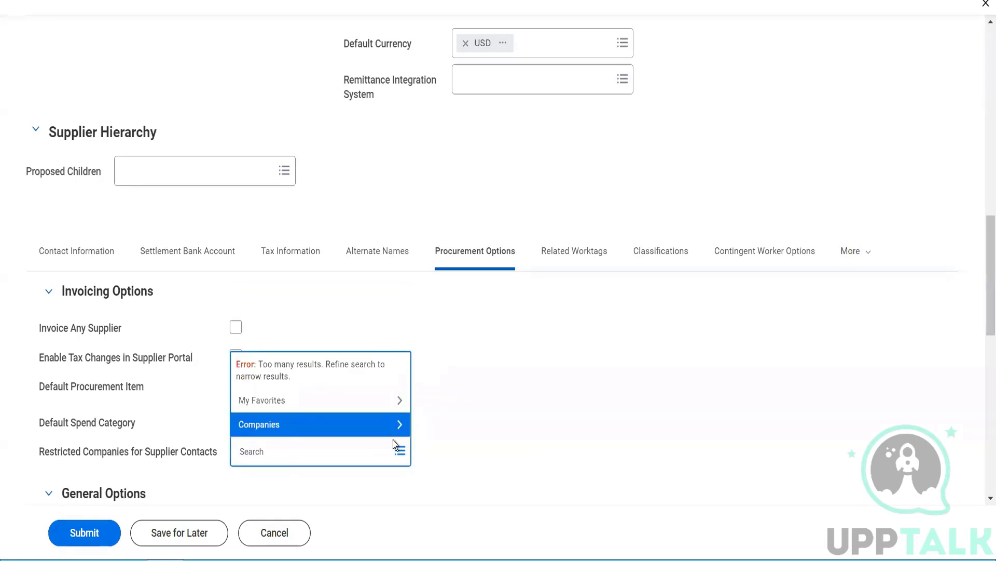
left_click(465, 444)
scroll(465, 442, "down", 2)
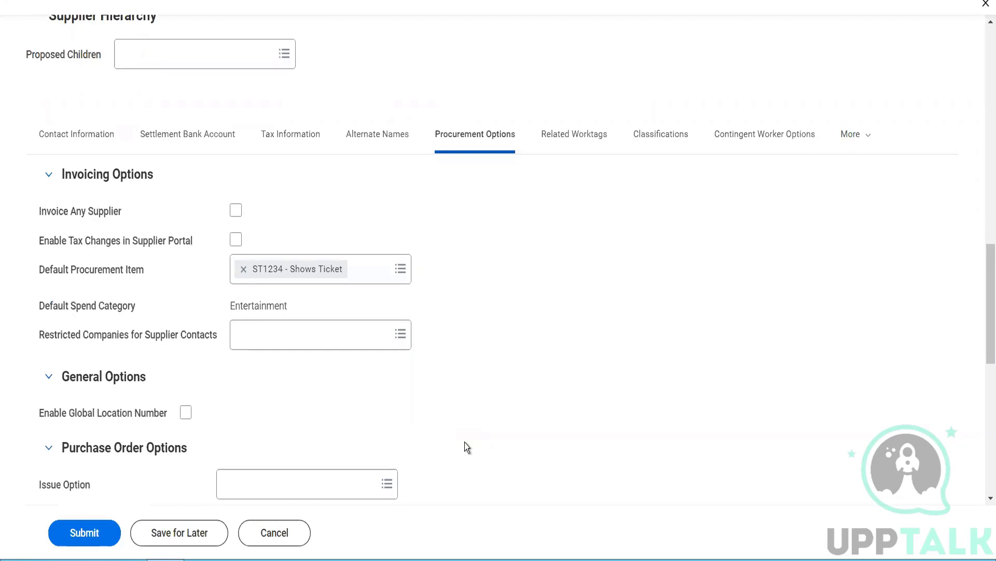
Step: Set the purchase order Issue Option to Email
scroll(466, 447, "down", 1)
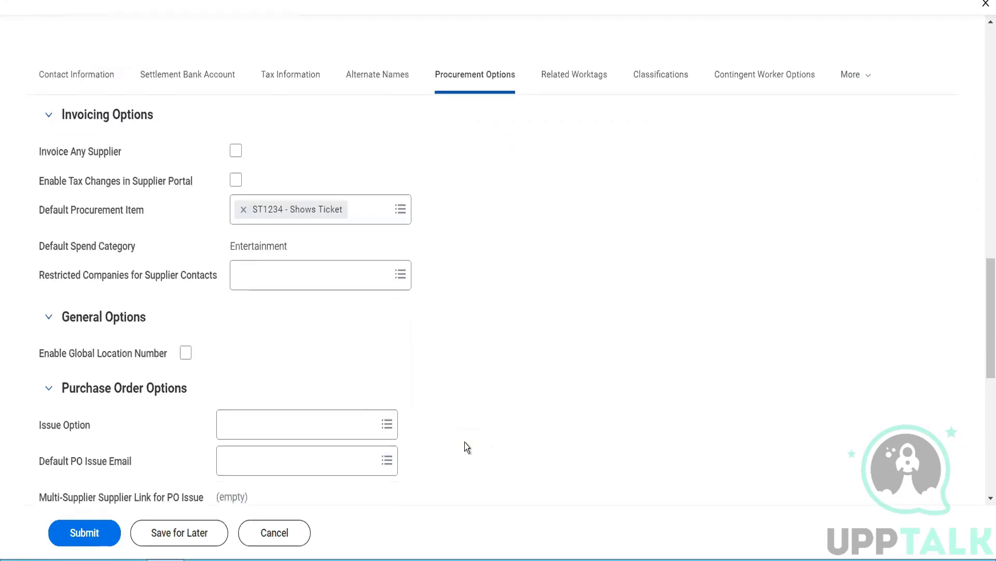
left_click(332, 434)
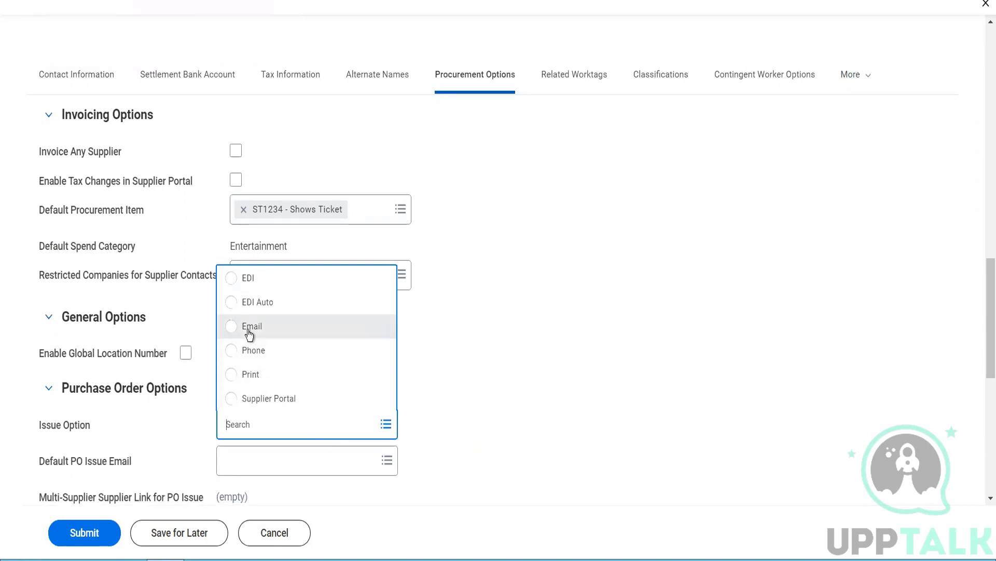
left_click(249, 334)
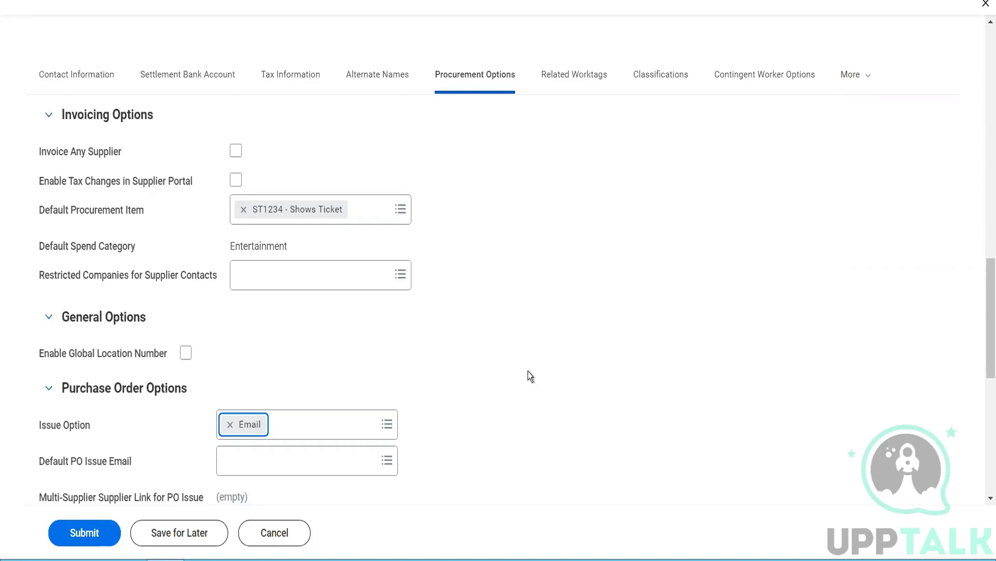
Step: Choose the supplier's e-mail address as the Default PO Issue Email
left_click(374, 459)
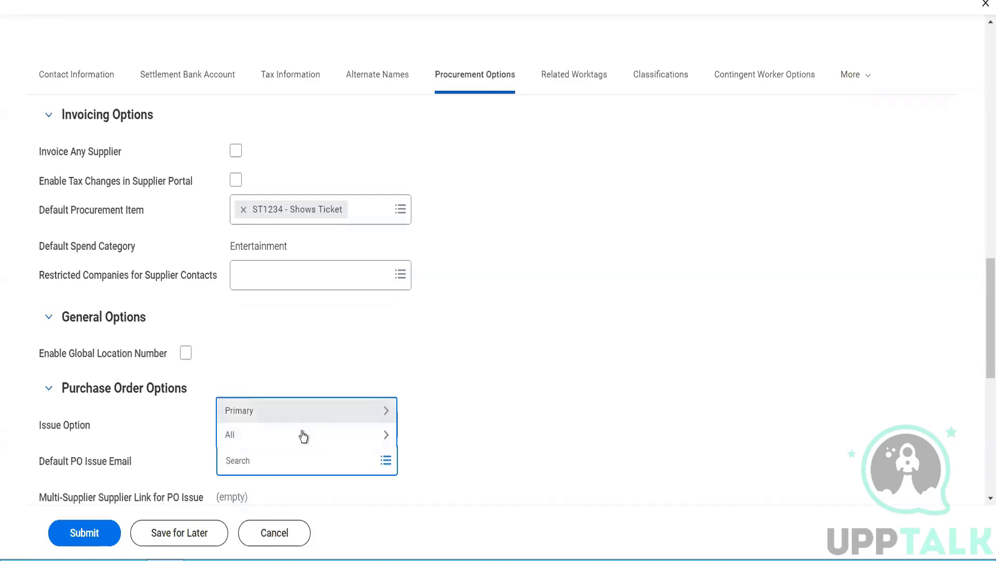
left_click(301, 434)
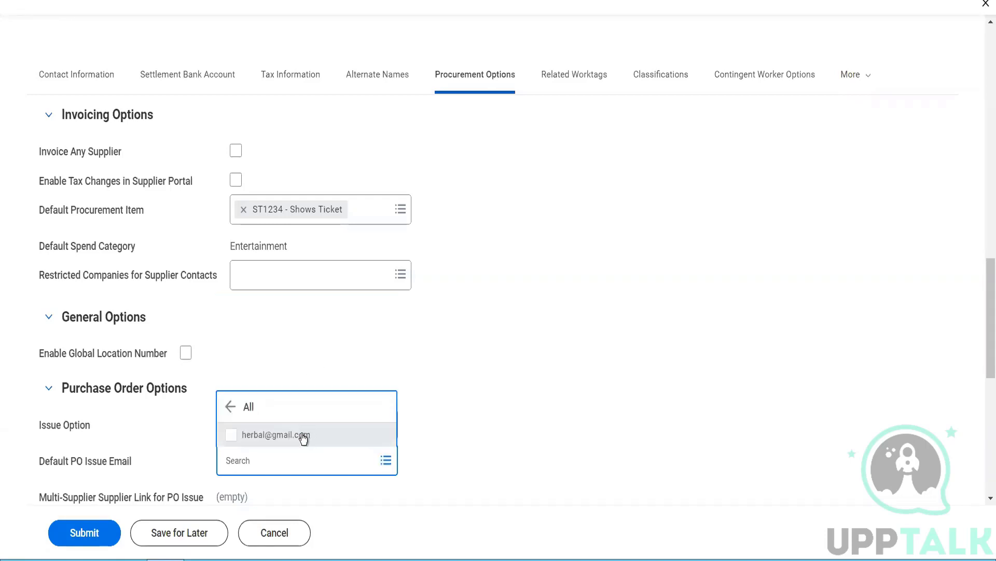
left_click(303, 438)
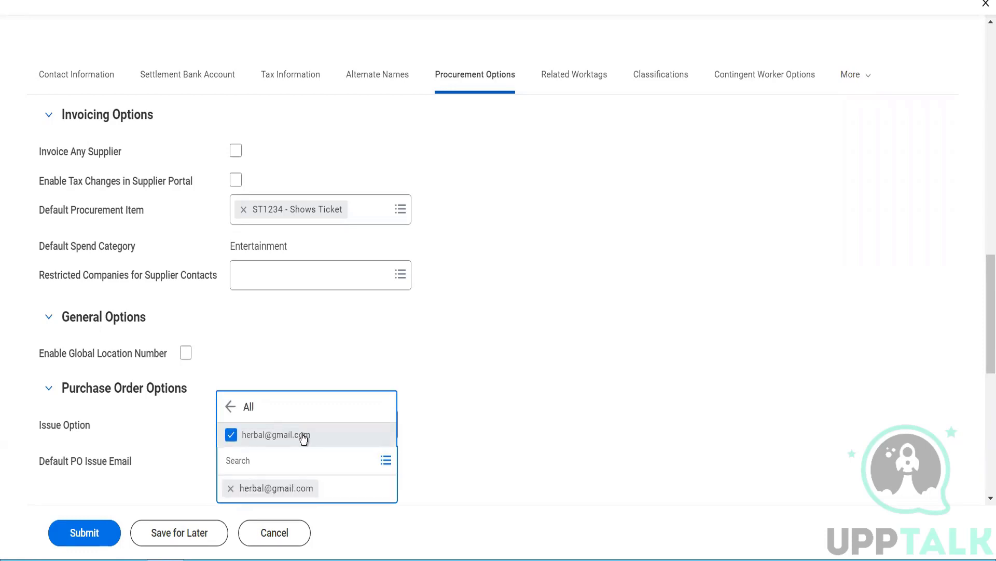
left_click(460, 396)
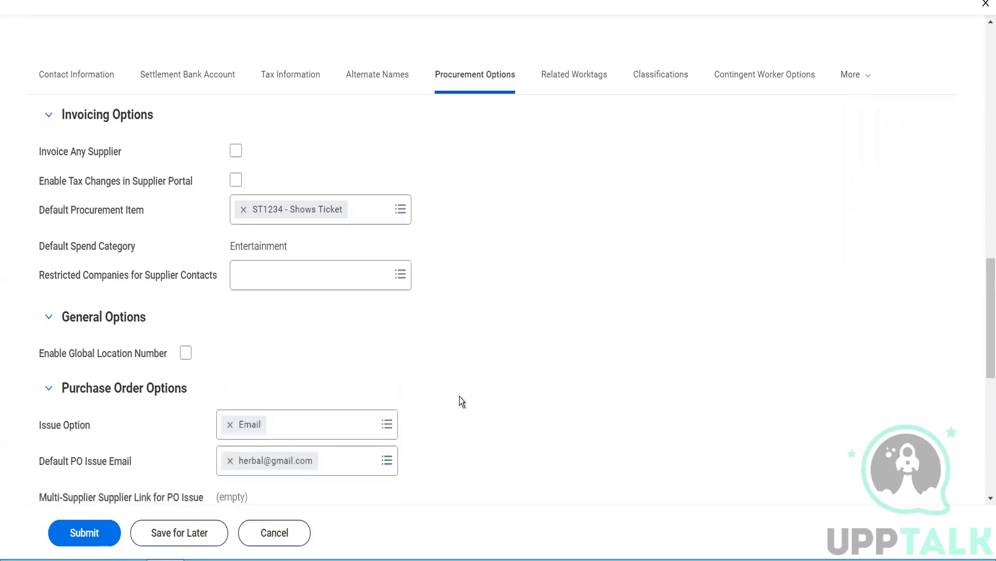
scroll(459, 400, "down", 2)
scroll(459, 397, "down", 3)
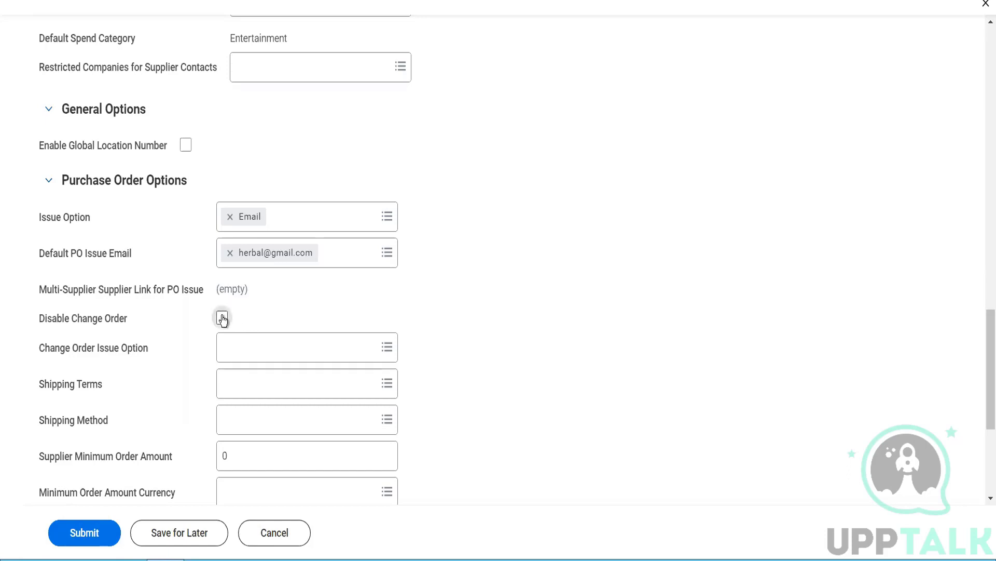
Step: Check Disable Change Order, leaving Shipping Terms and Shipping Method empty
left_click(222, 318)
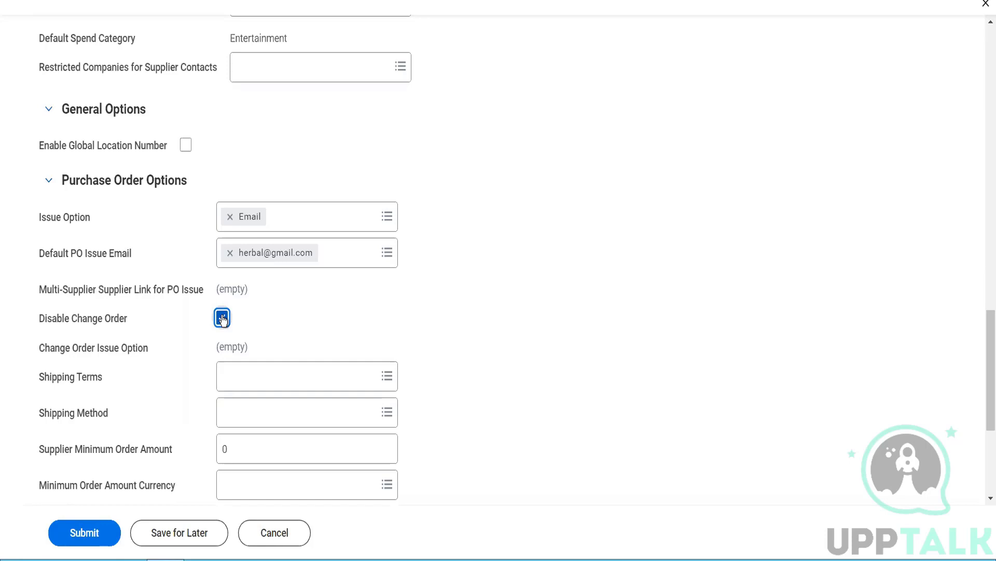
left_click(244, 370)
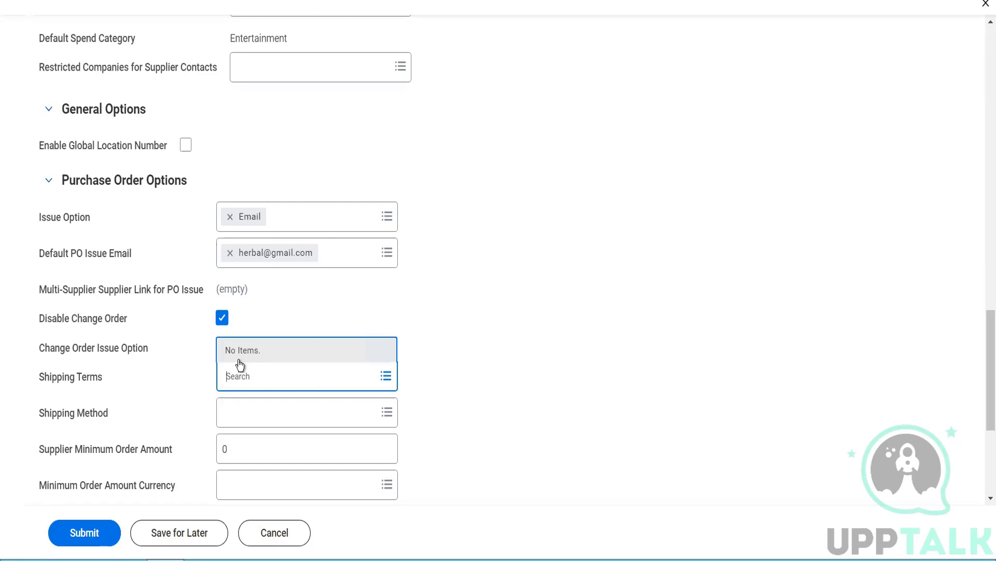
left_click(261, 414)
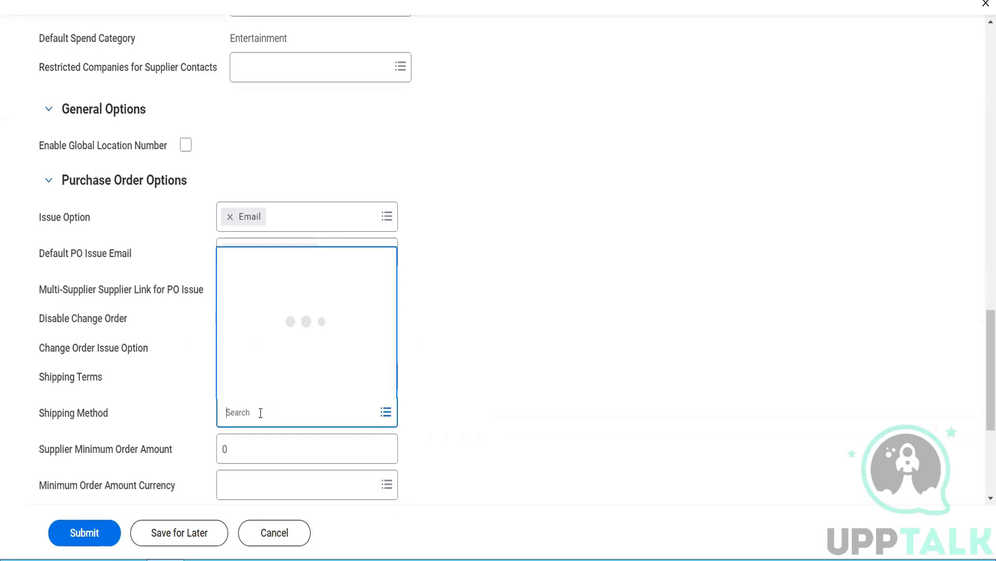
left_click(468, 409)
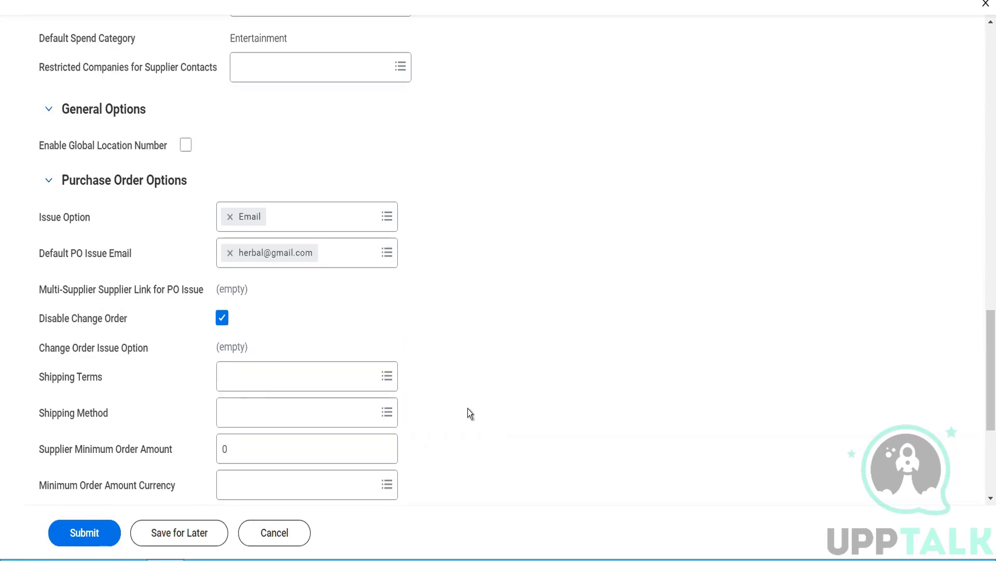
scroll(468, 409, "down", 2)
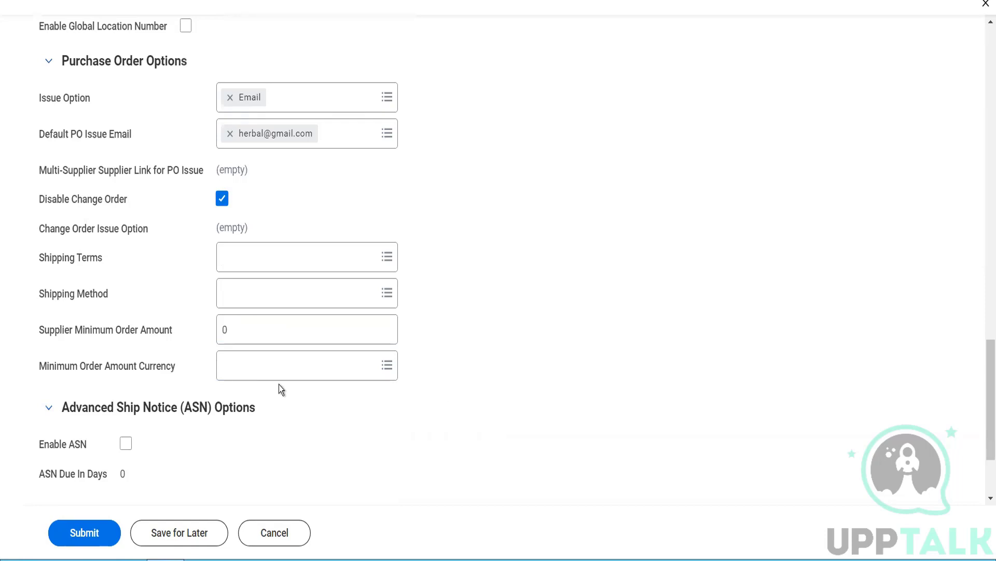
Step: Enter 500 as the Supplier Minimum Order Amount with currency USD
left_click(235, 330)
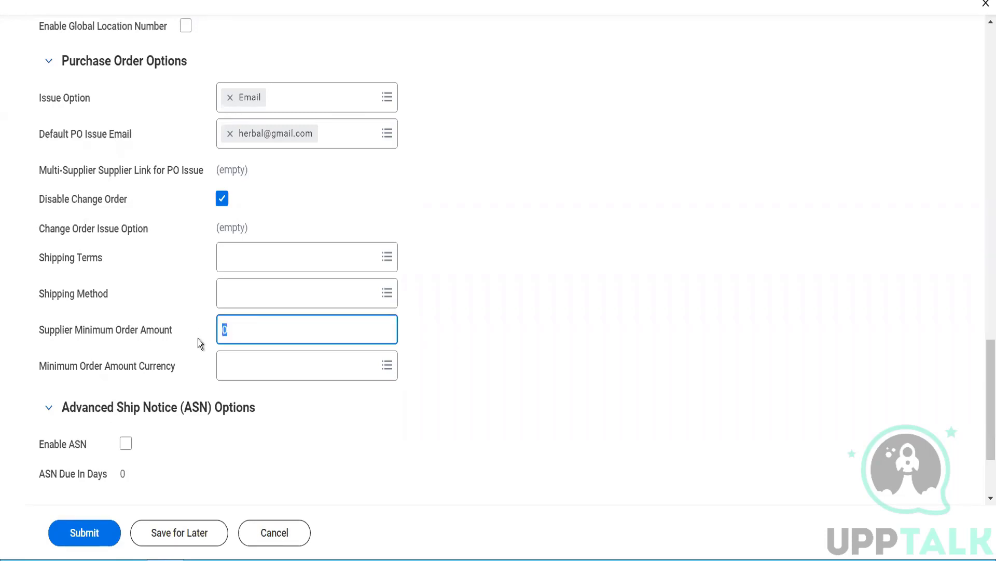
type("500")
key("Tab")
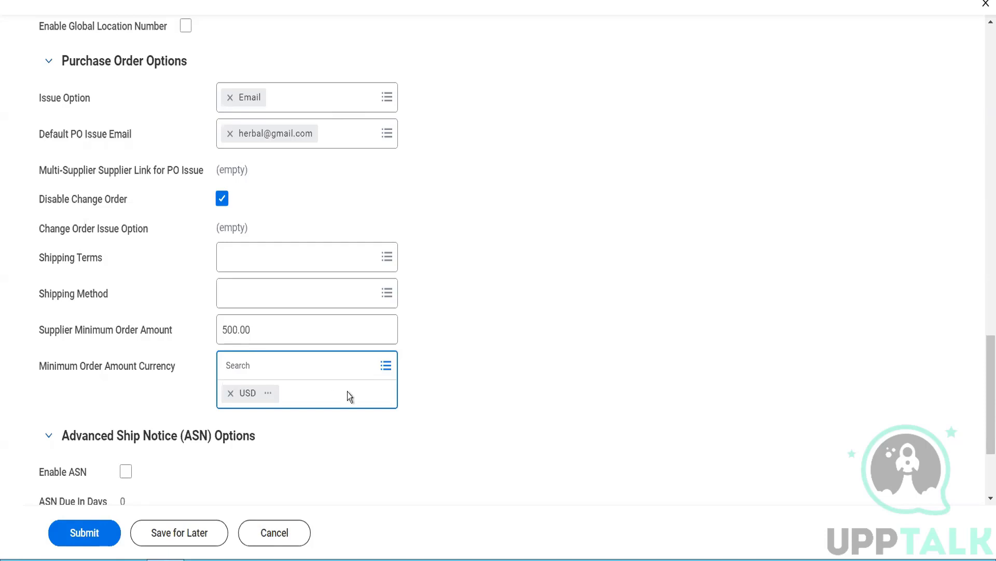
left_click(358, 437)
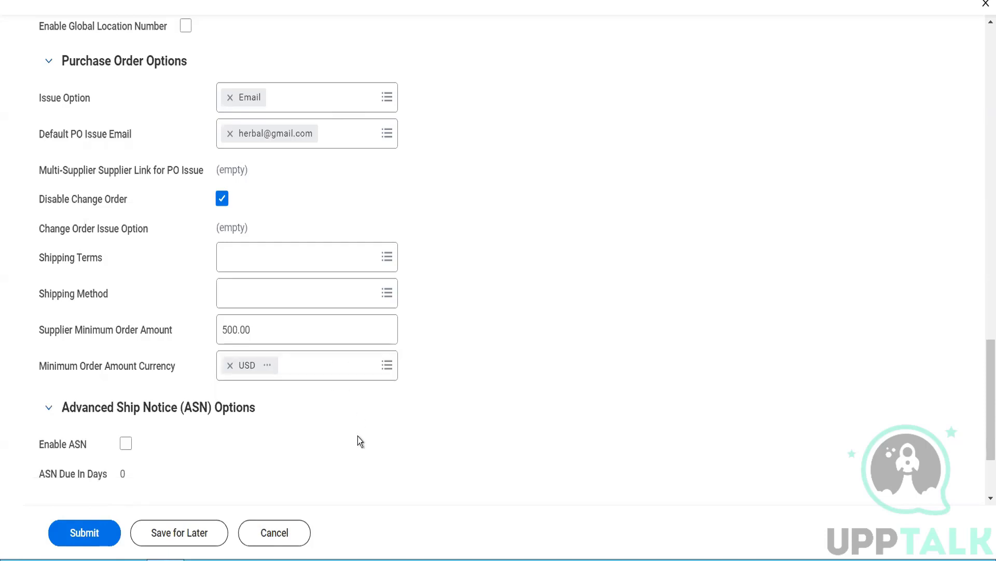
scroll(358, 439, "down", 1)
Step: Check Enable ASN and set ASN Due In Days to 4
scroll(357, 436, "down", 1)
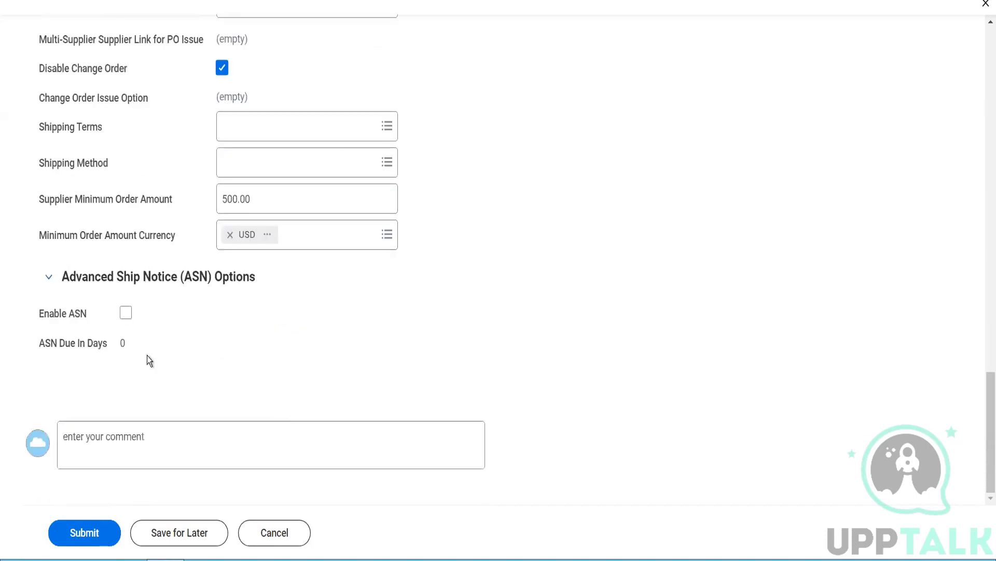
left_click(123, 318)
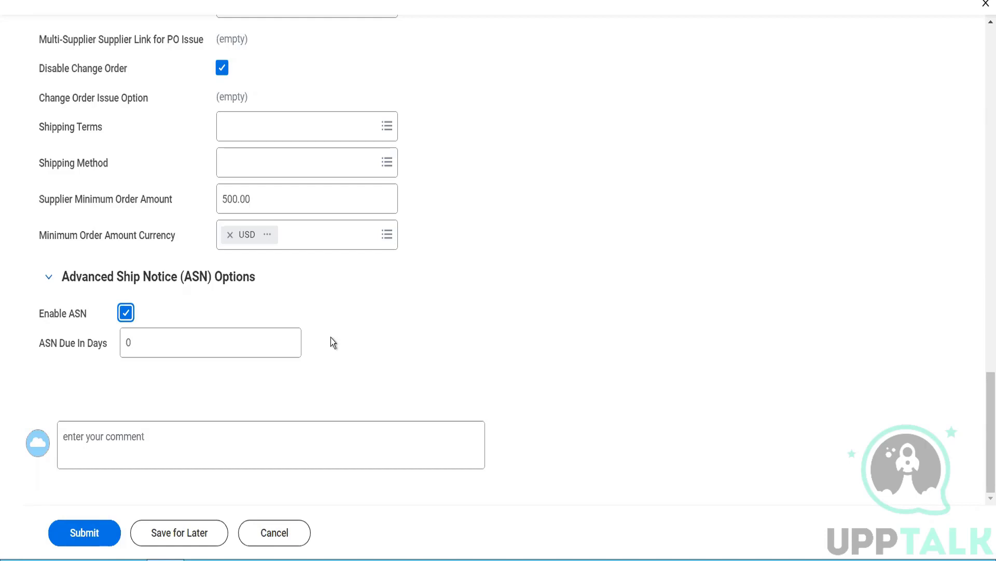
left_click(198, 348)
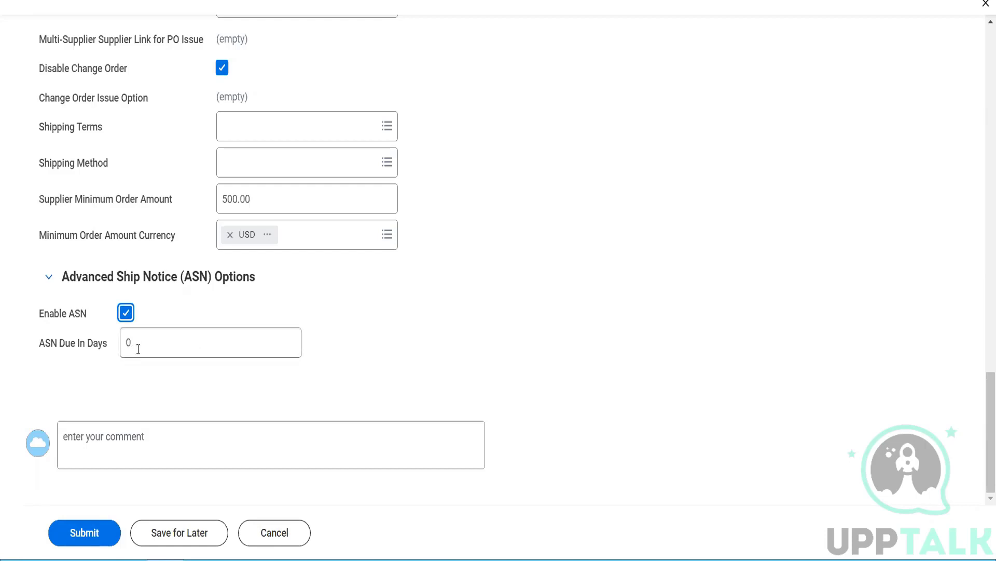
key("Tab")
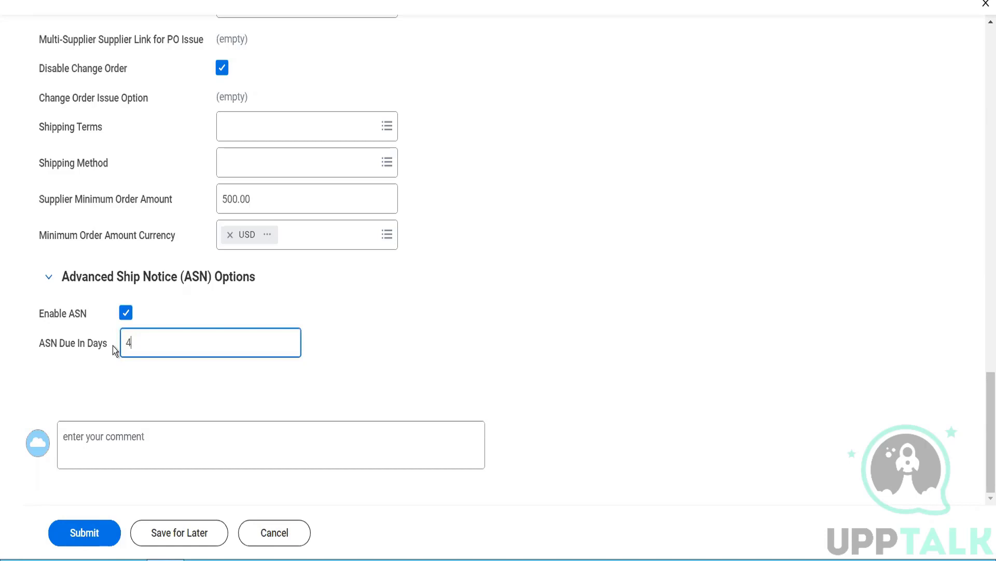
type("4")
scroll(113, 345, "up", 10)
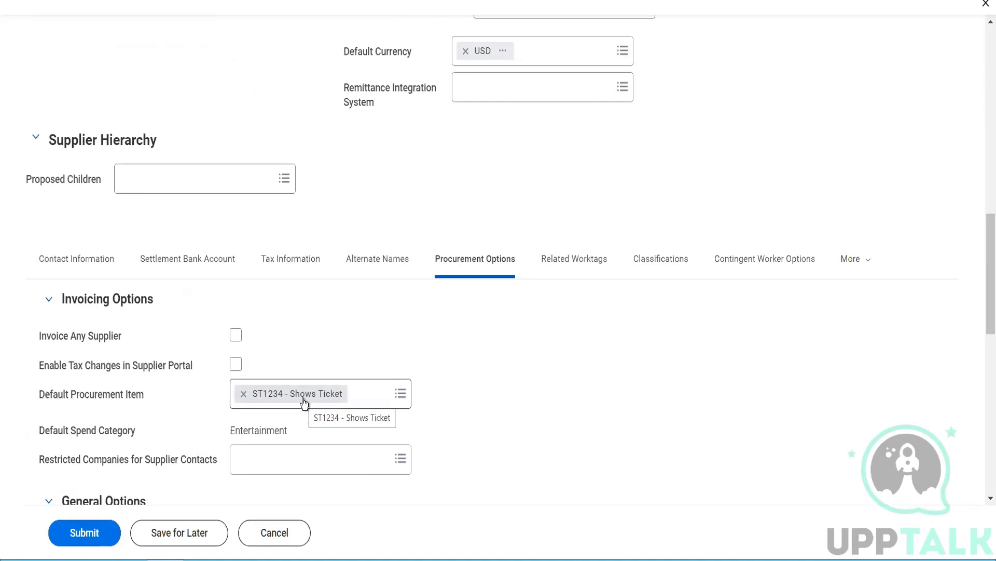
Step: Show the supplier's Related Worktags, listing Region, Location and Cost Center
scroll(304, 404, "down", 10)
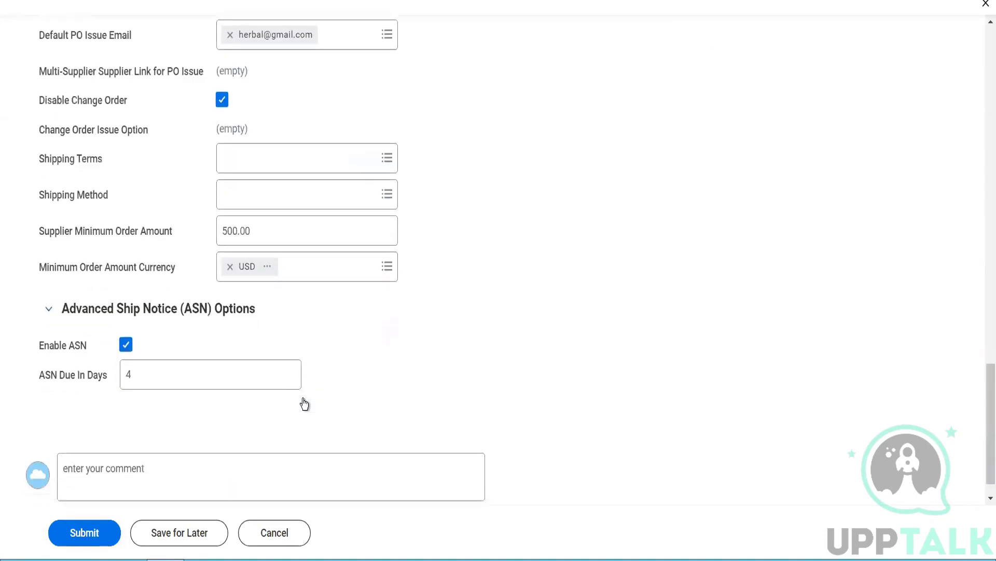
scroll(303, 399, "up", 10)
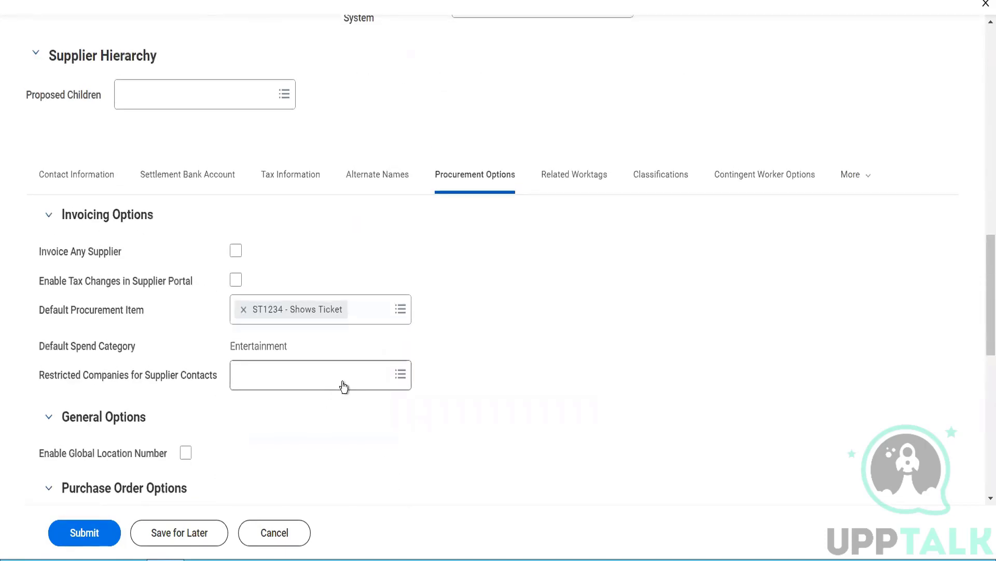
left_click(565, 178)
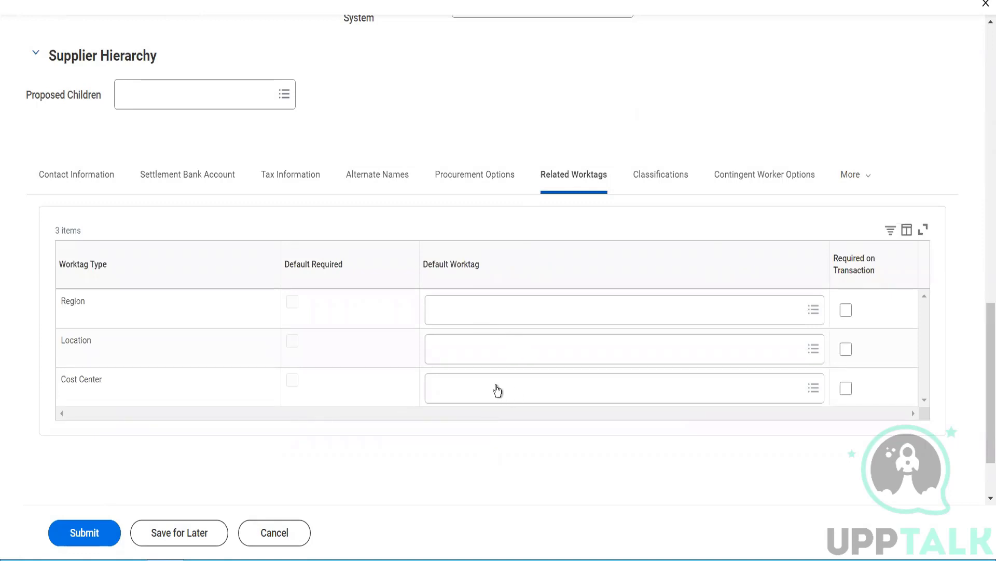
Step: Set the supplier's default Location worktag to New York
left_click(473, 355)
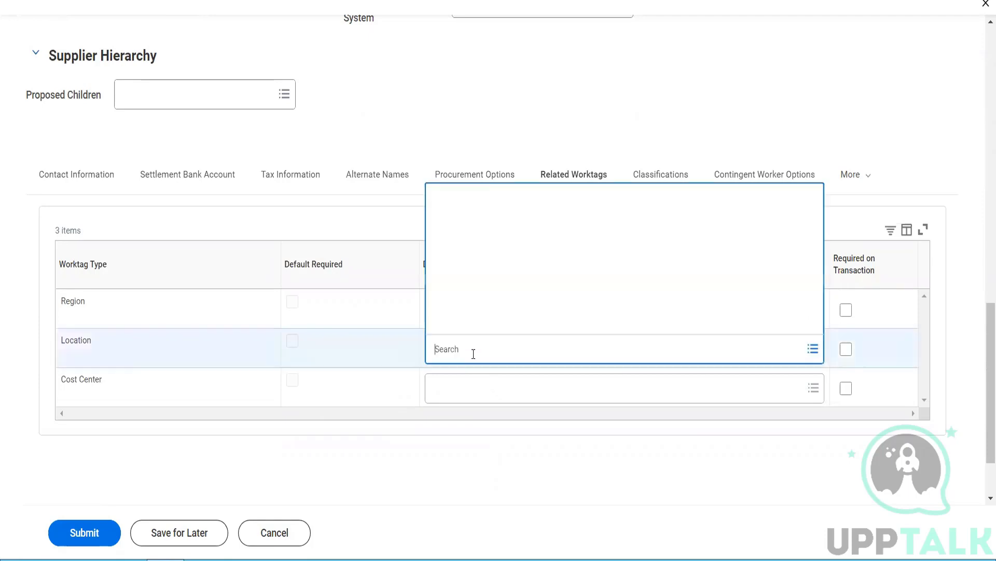
type("new y")
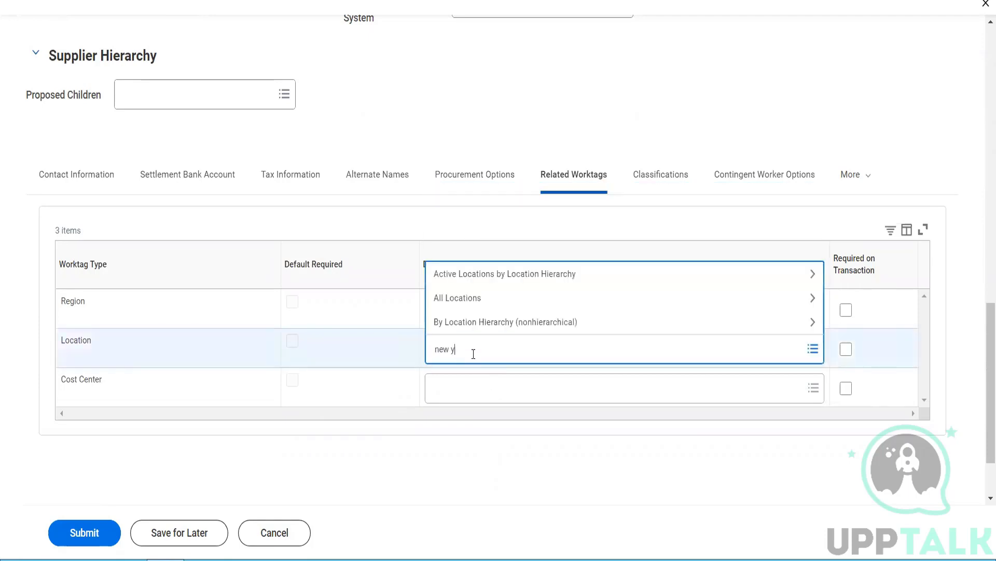
type("ork")
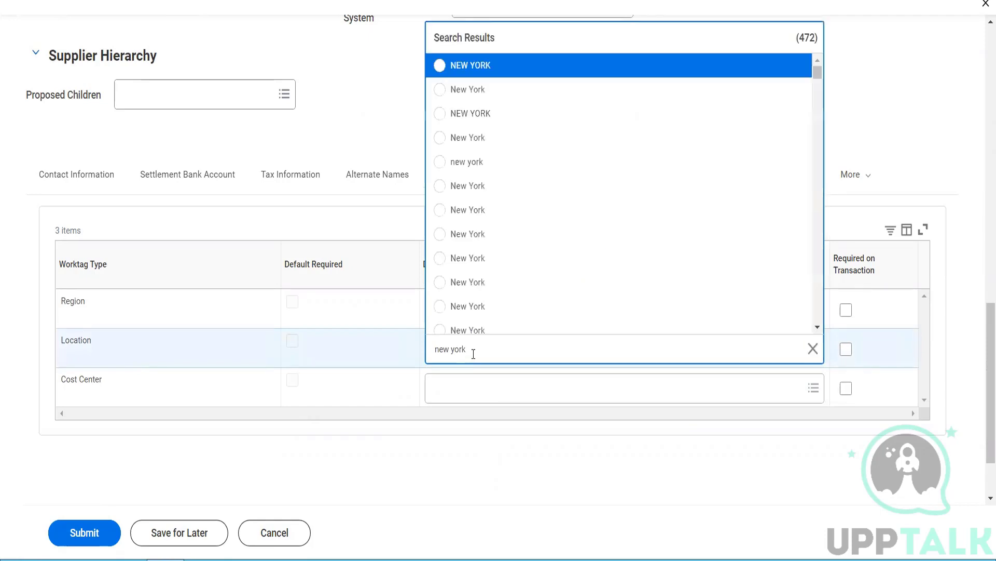
left_click(478, 147)
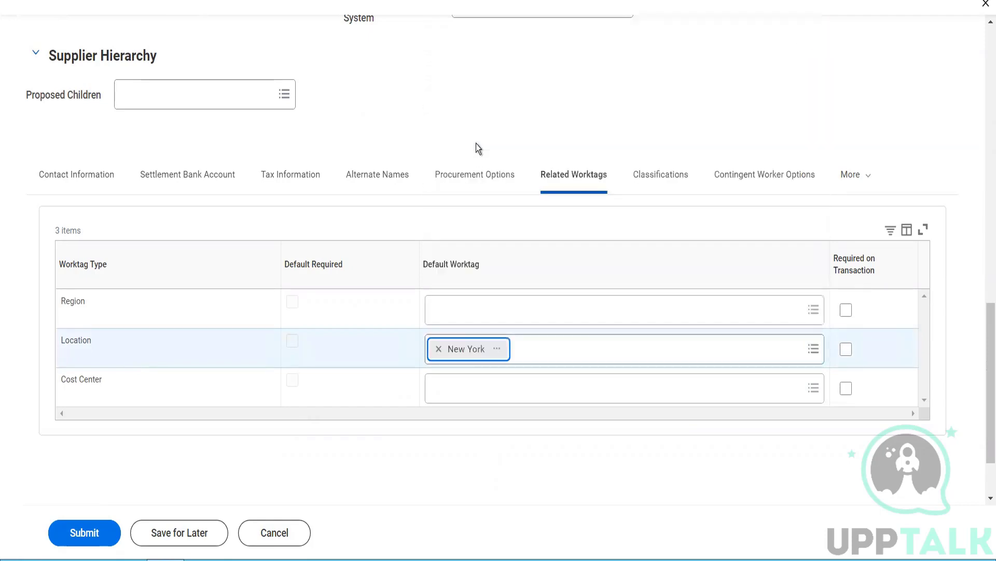
Step: Search the region options and set the default Region worktag to APAC
left_click(452, 321)
type("Amerc")
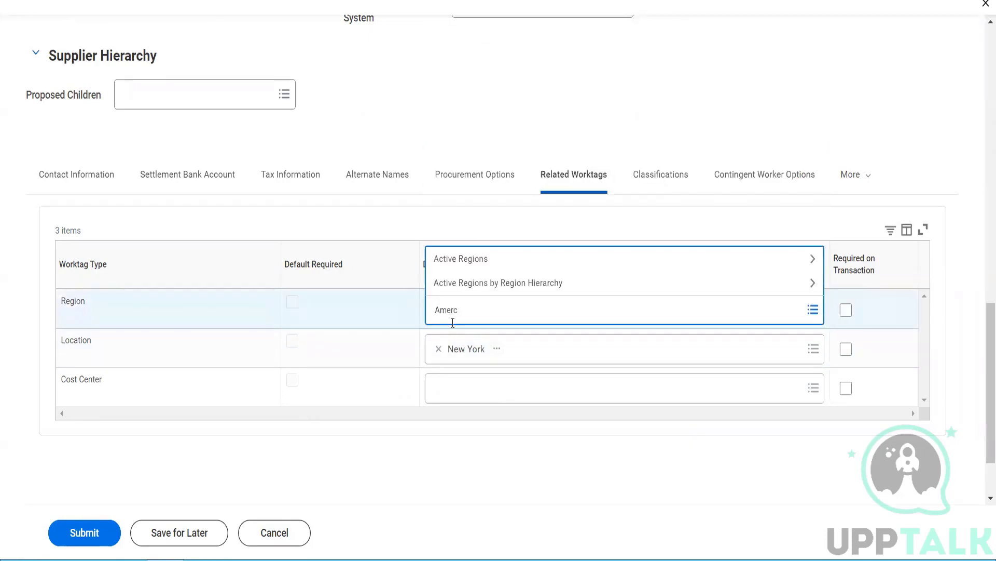
key("BackSpace")
type("icas")
key("Return")
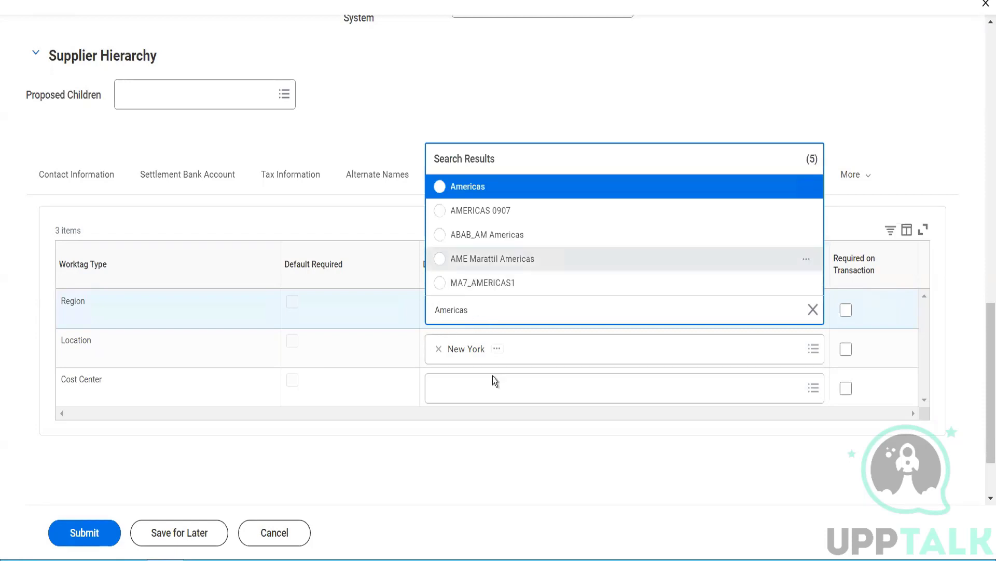
left_click(437, 104)
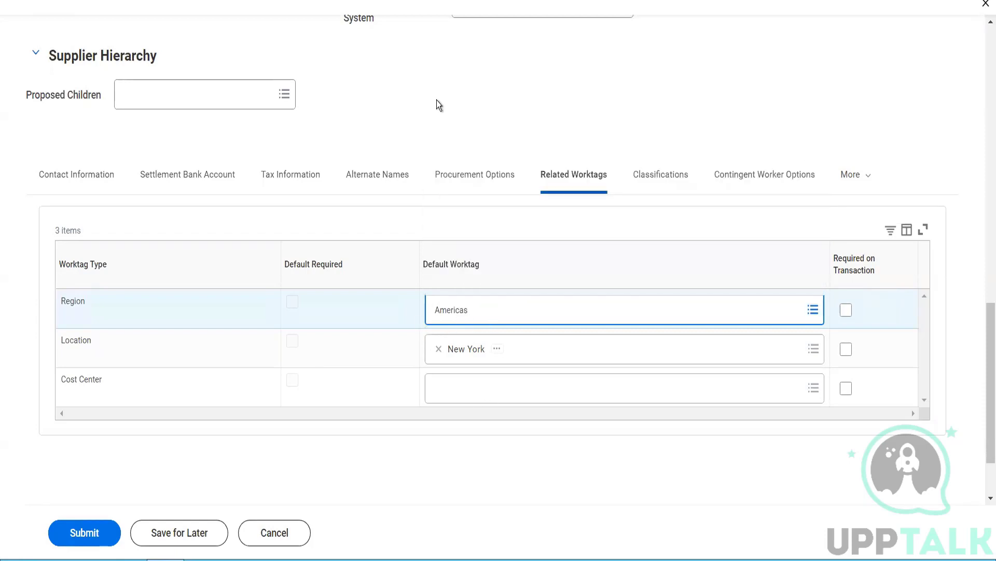
left_click(488, 310)
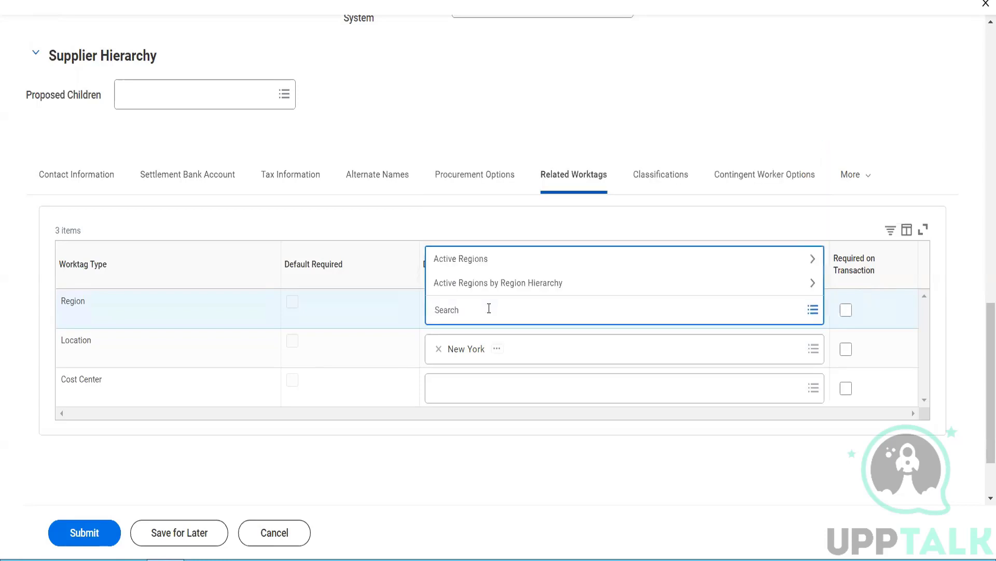
type("APAAC")
key("BackSpace")
key("BackSpace")
type("C")
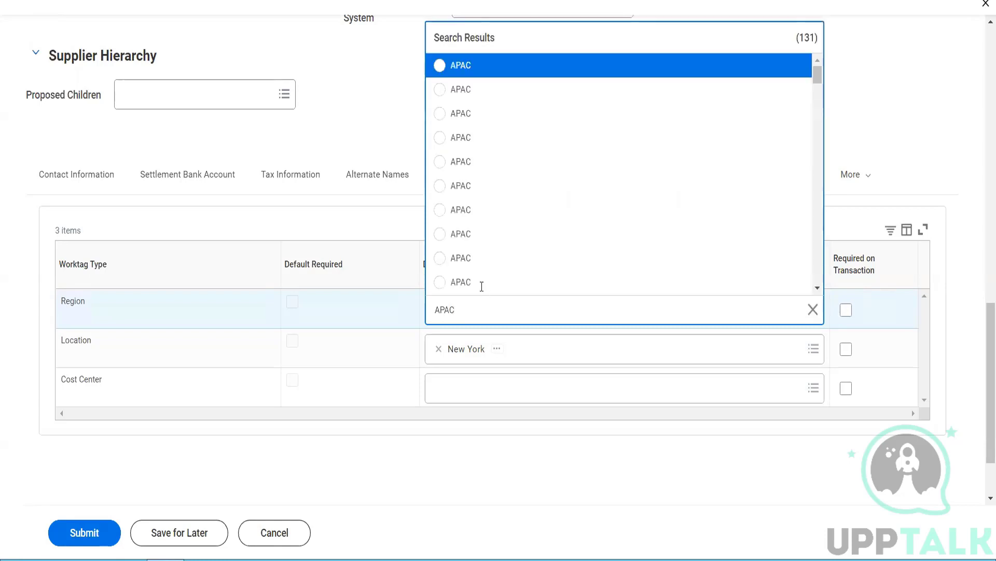
left_click(476, 267)
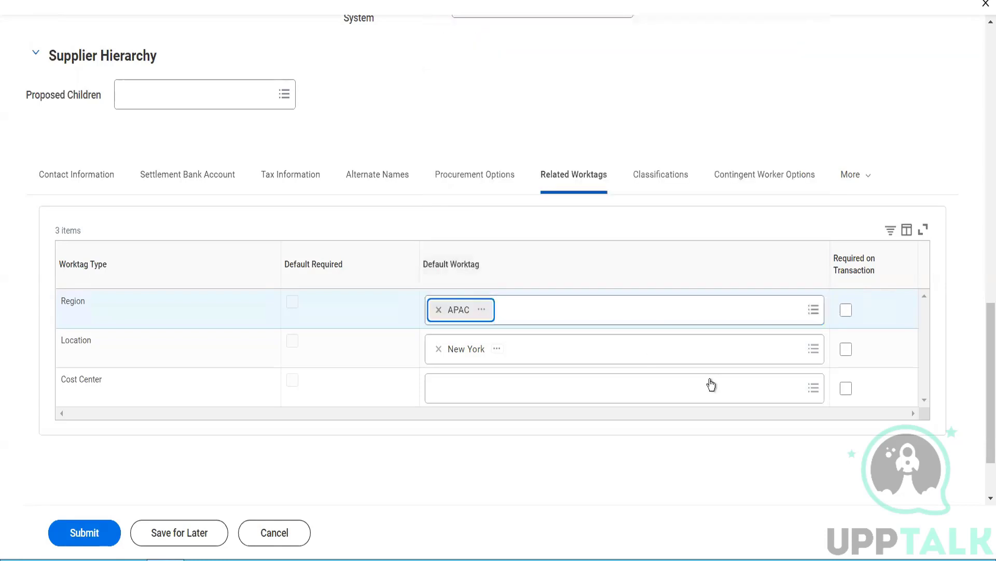
left_click(671, 180)
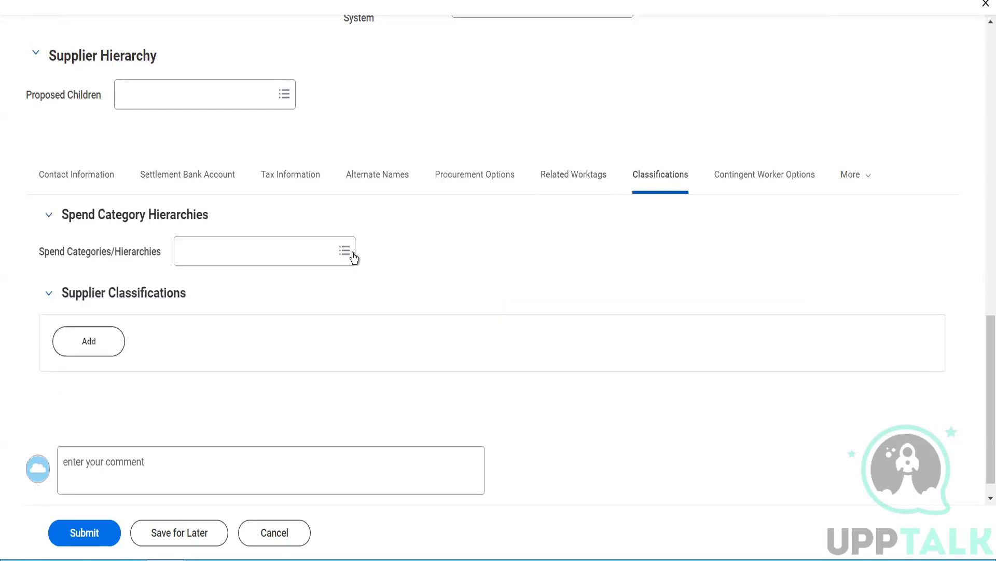
Step: Add the Entertainment spend category and insert an empty Supplier Classification row
left_click(330, 254)
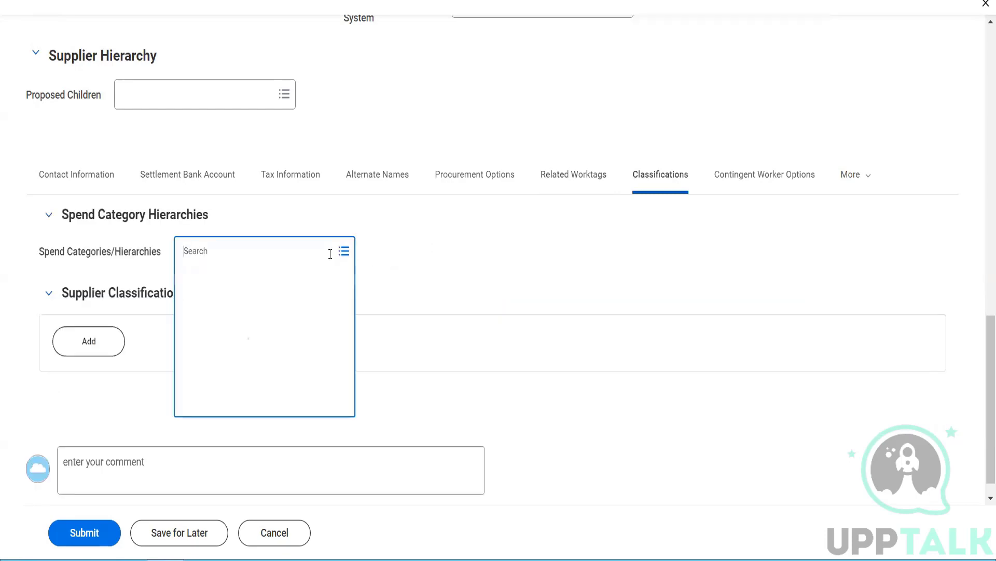
type("entertain")
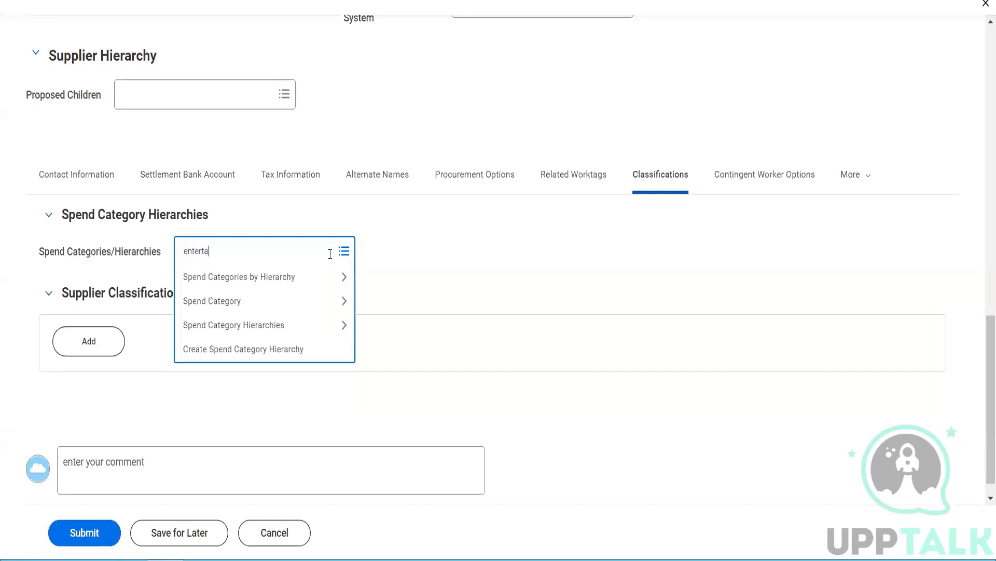
key("Return")
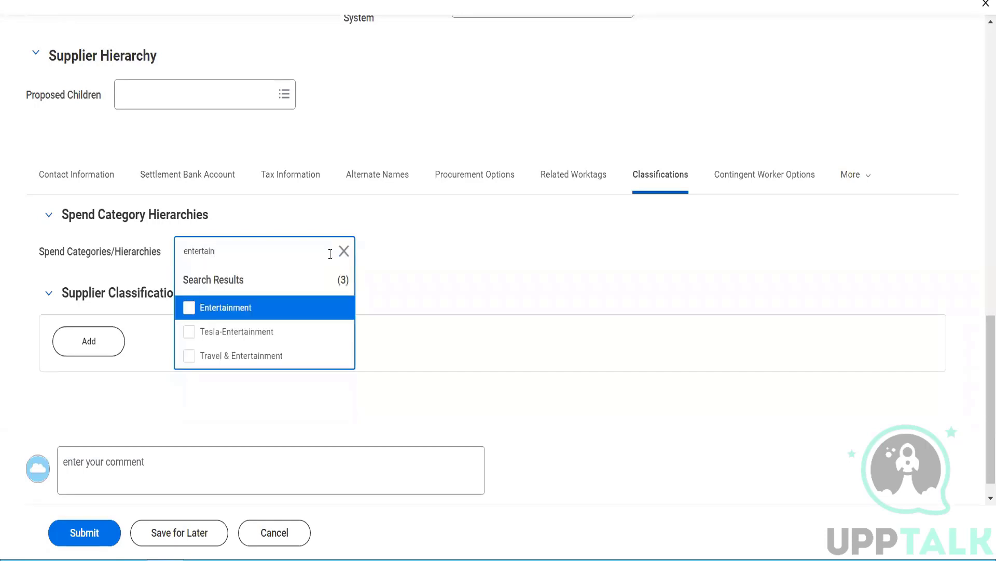
left_click(265, 312)
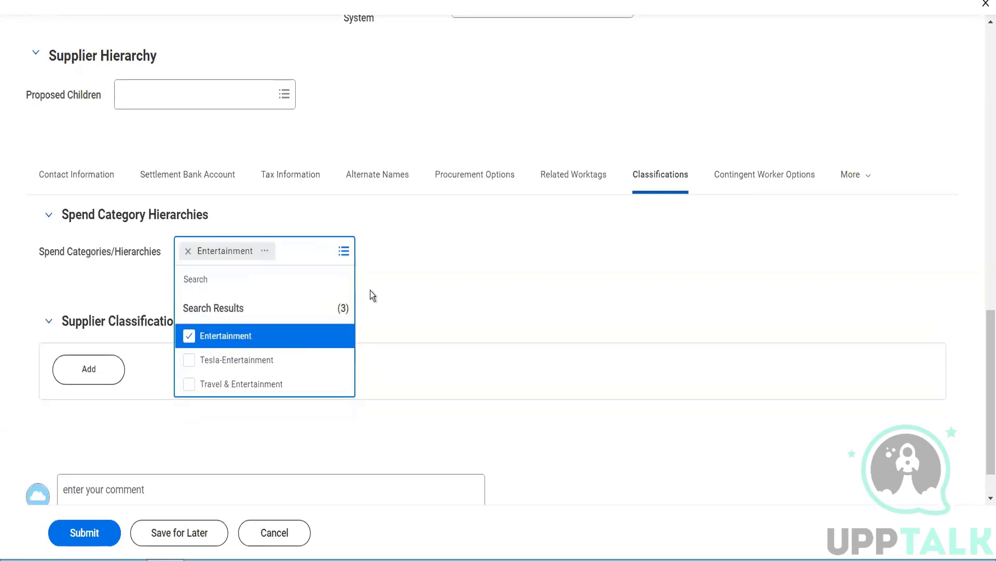
left_click(370, 291)
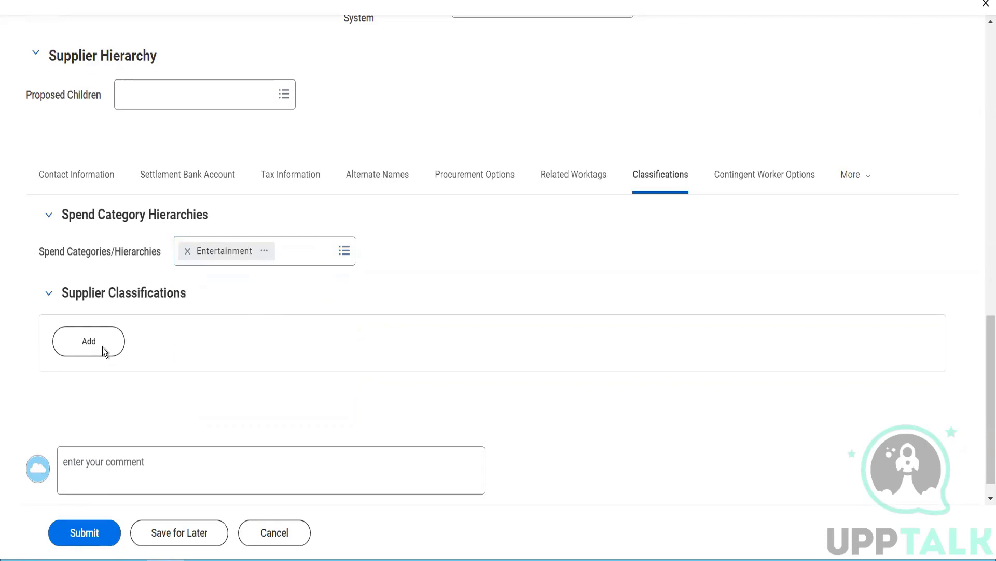
left_click(90, 352)
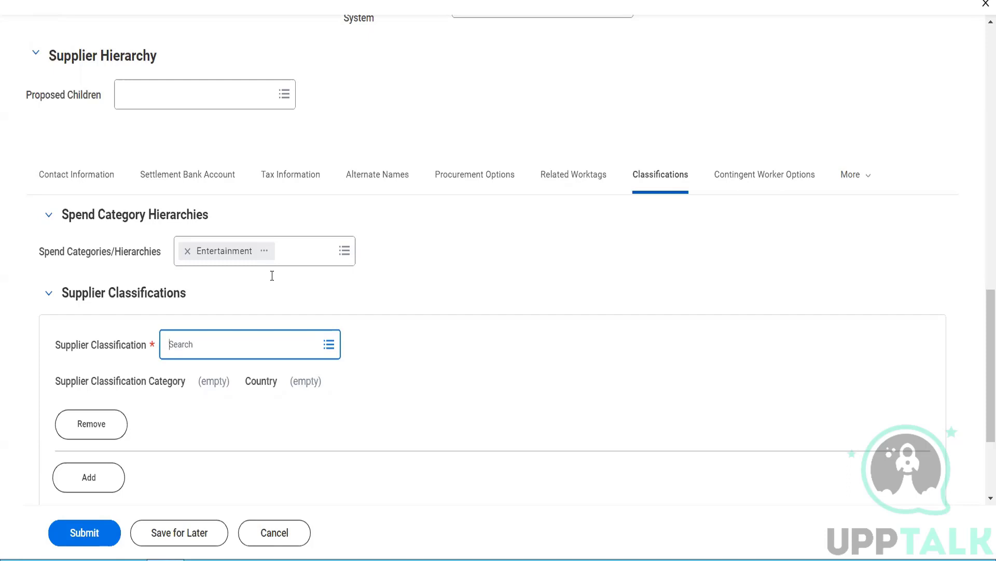
Step: Choose By Country > United States of America > Black Community as the supplier classification
left_click(194, 352)
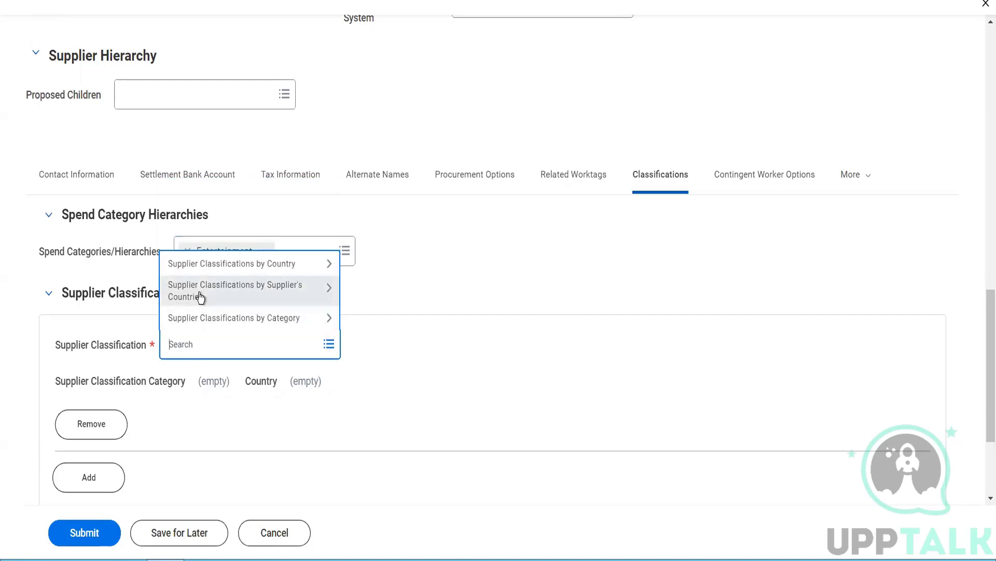
left_click(200, 297)
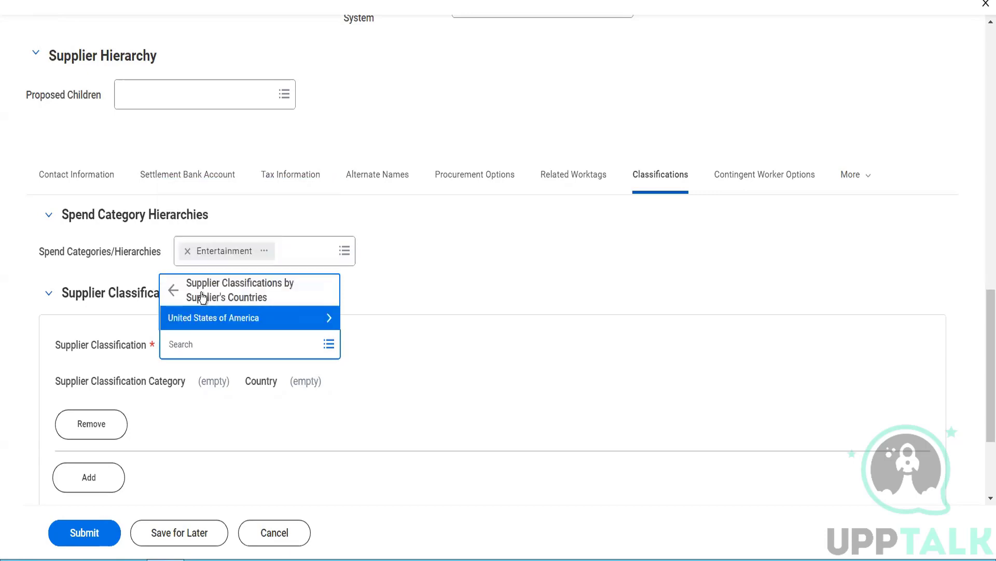
left_click(201, 294)
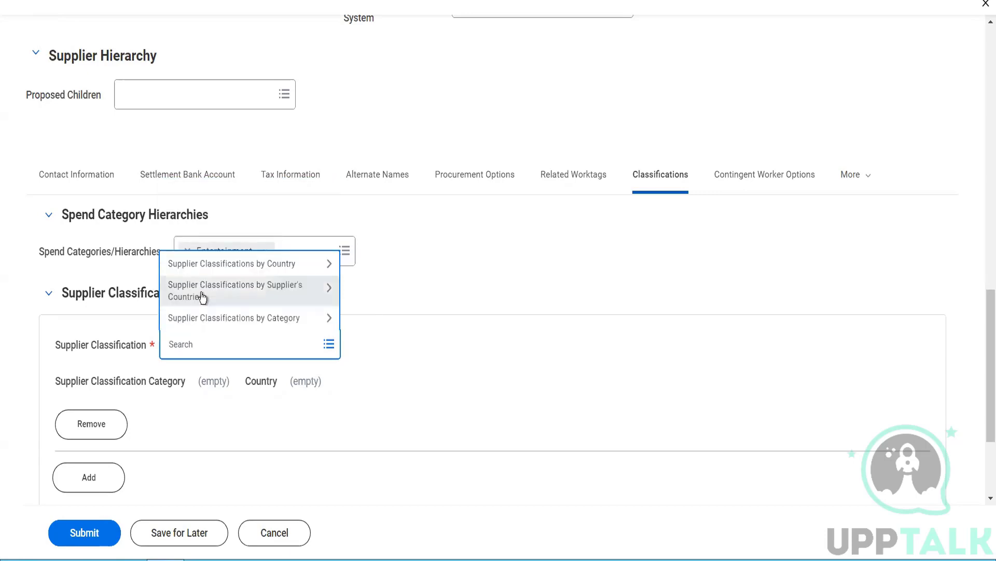
right_click(201, 294)
left_click(409, 255)
left_click(410, 253)
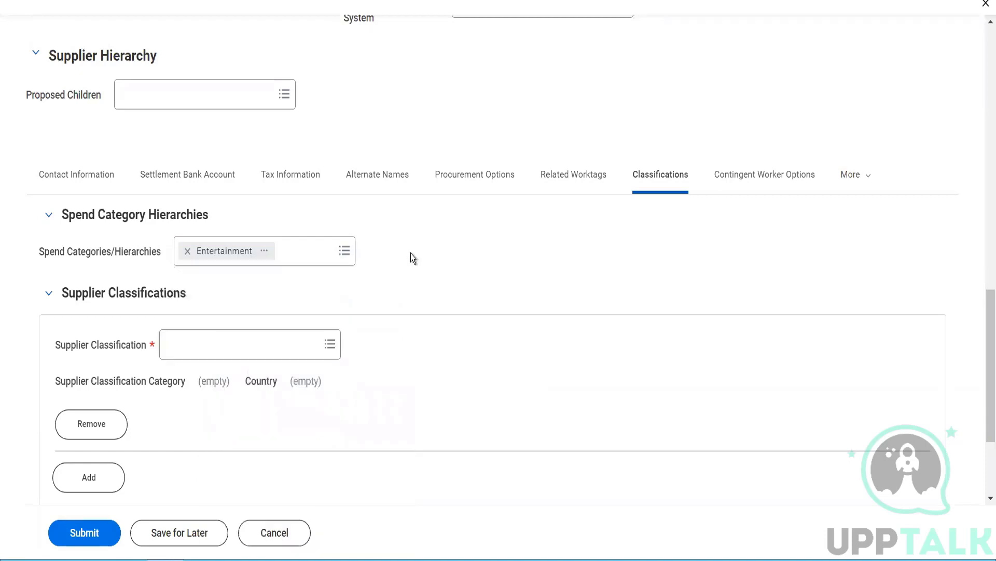
left_click(253, 346)
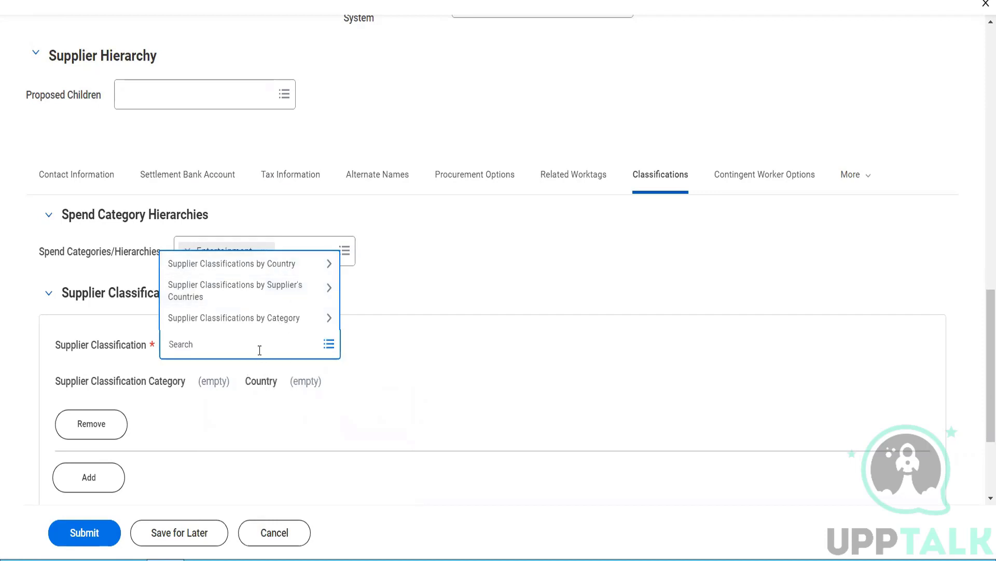
left_click(263, 270)
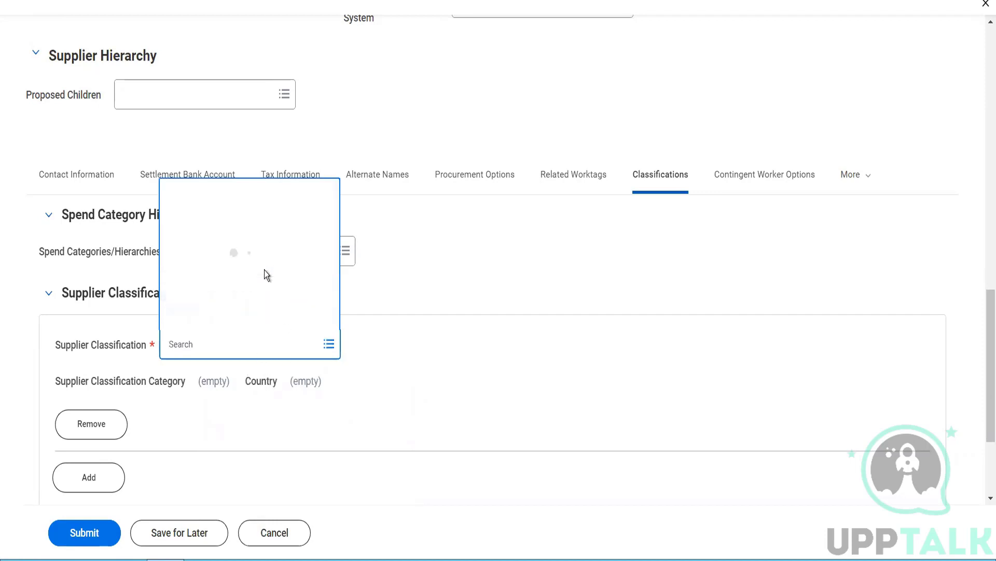
left_click(246, 318)
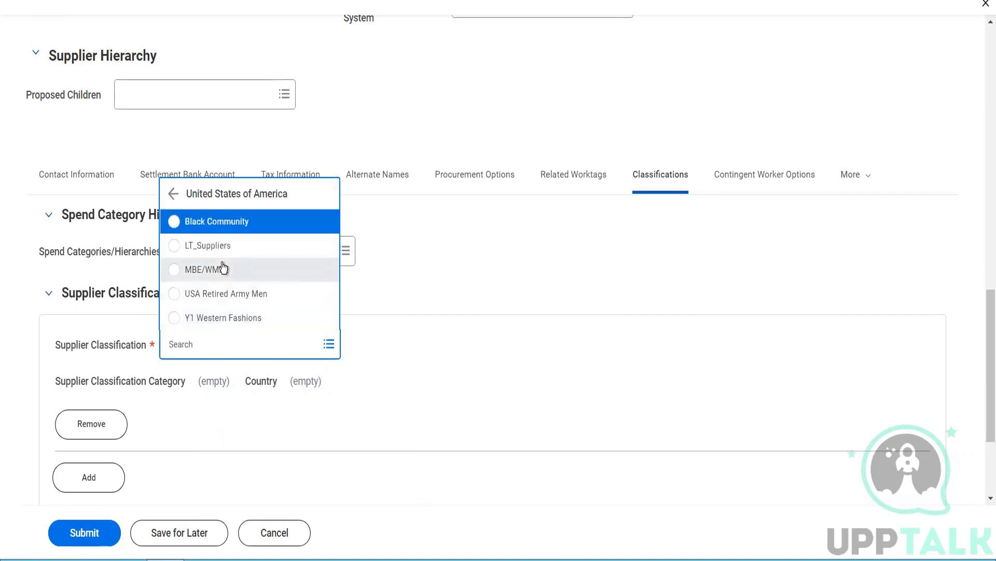
left_click(231, 219)
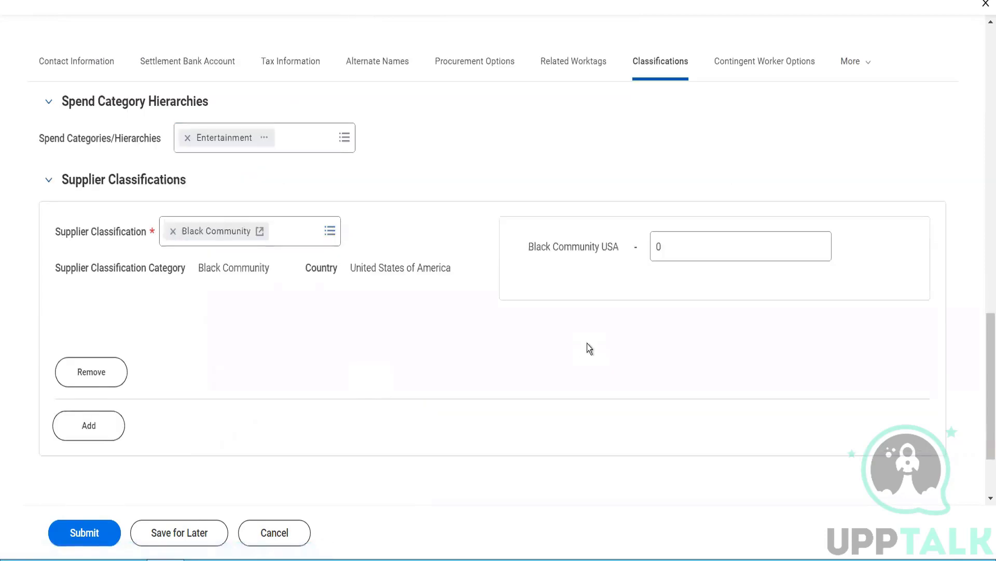
Step: Enter 52545646 as the Black Community USA value
left_click(675, 245)
type("52545646")
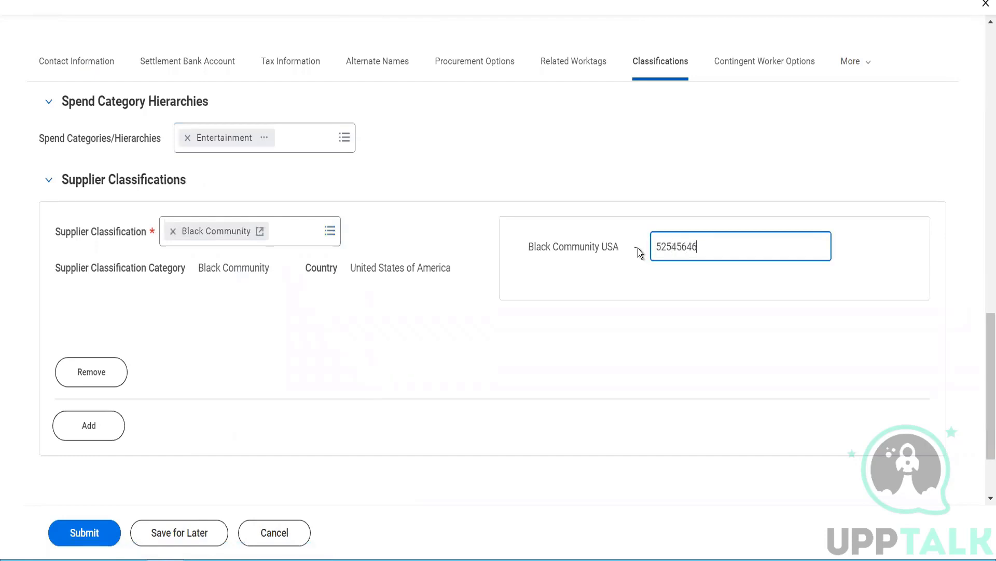
left_click(502, 282)
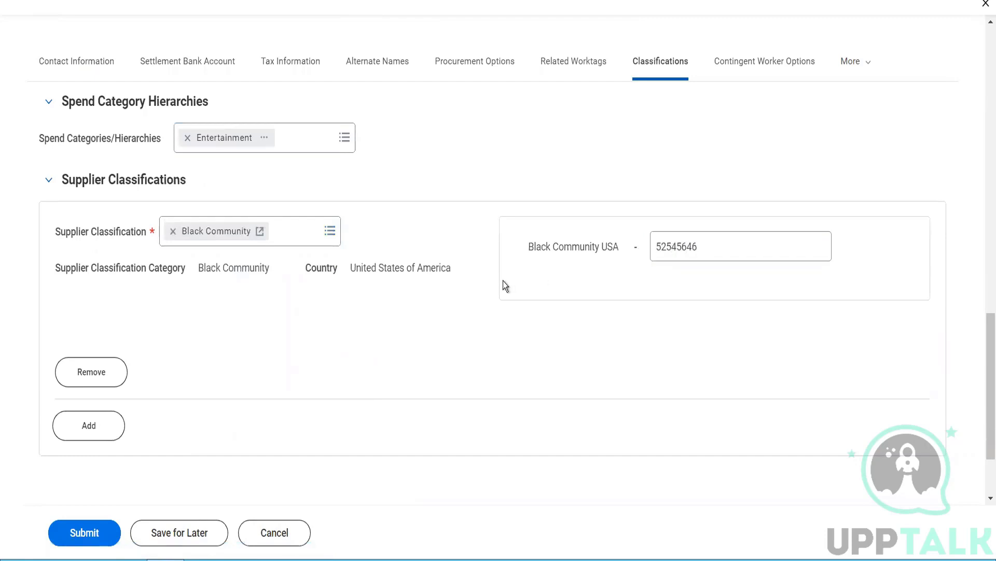
left_click(741, 72)
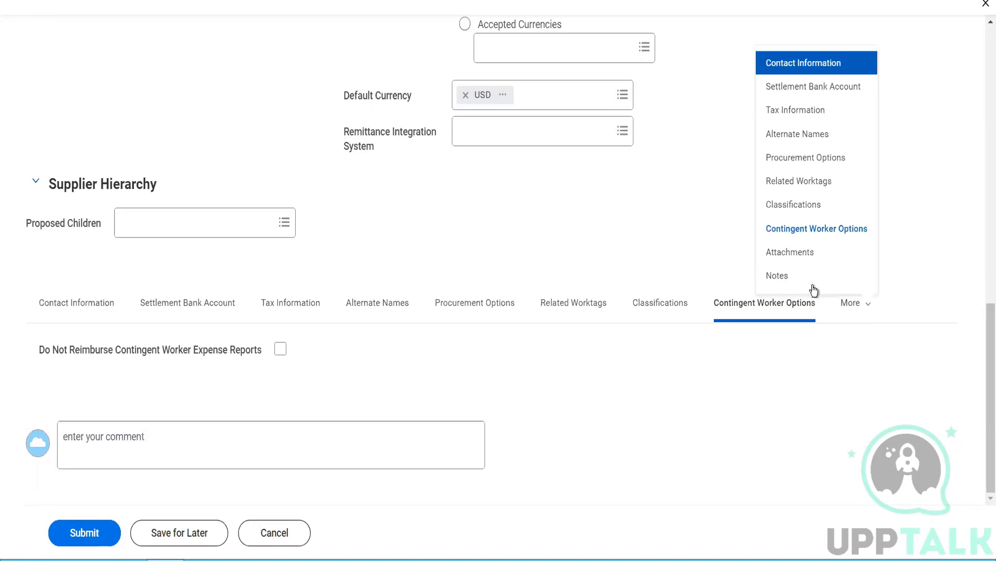
Step: Add two supplier note rows and write TEST DEMO in the first
left_click(786, 275)
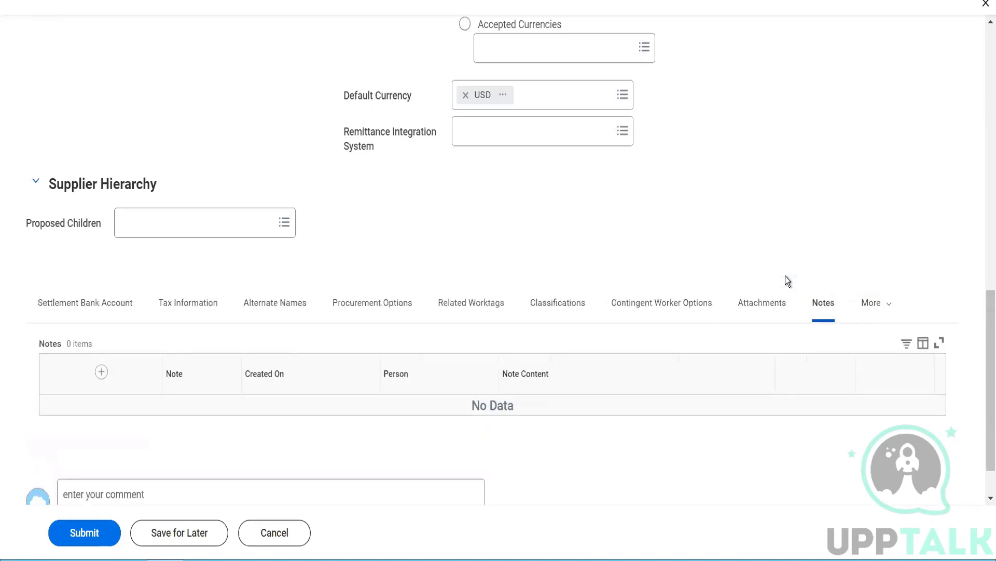
left_click(102, 372)
left_click(103, 371)
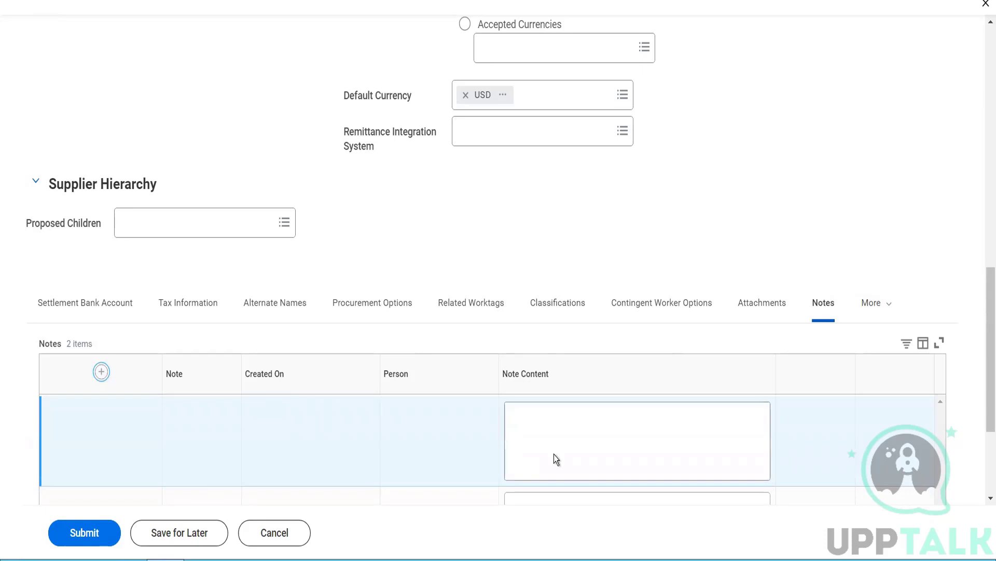
scroll(393, 372, "down", 3)
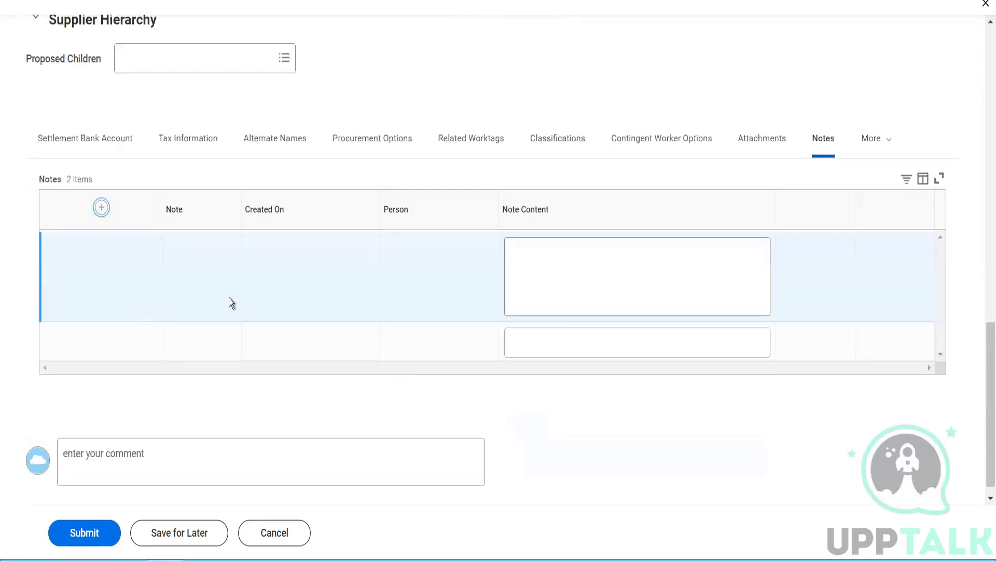
scroll(229, 297, "down", 1)
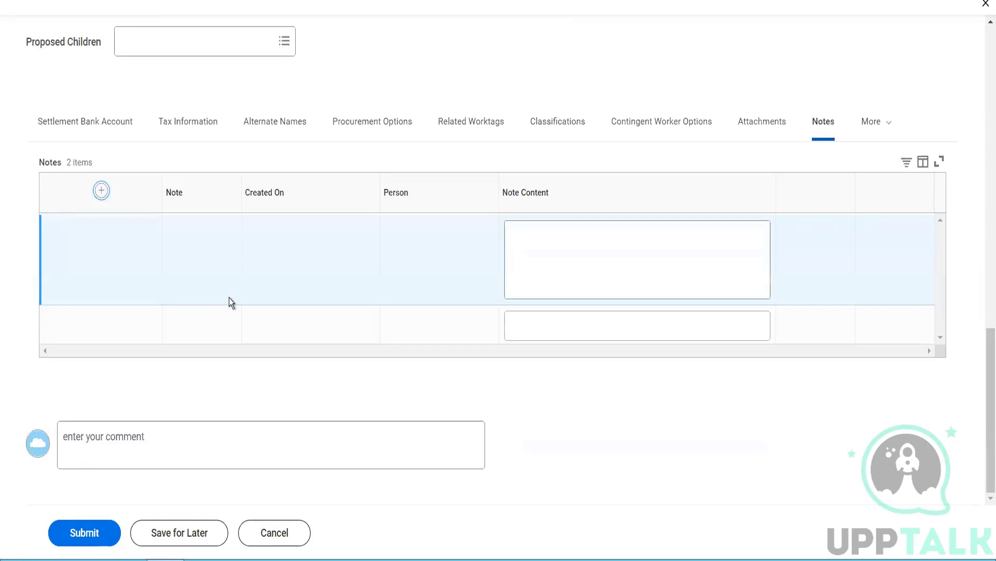
left_click(527, 252)
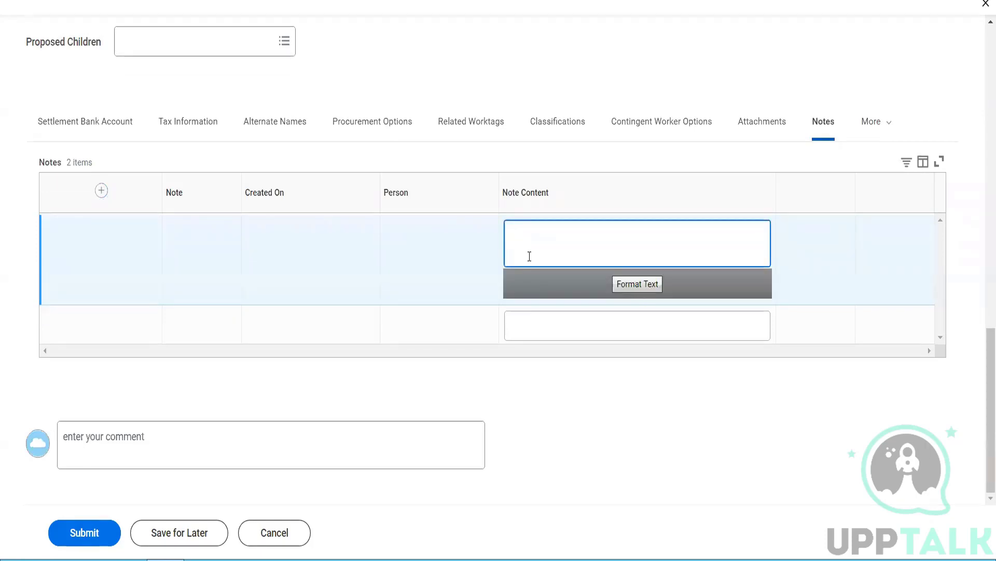
type("TEST DEMO")
Step: Write Test Demo2 as the second note's content
left_click(558, 316)
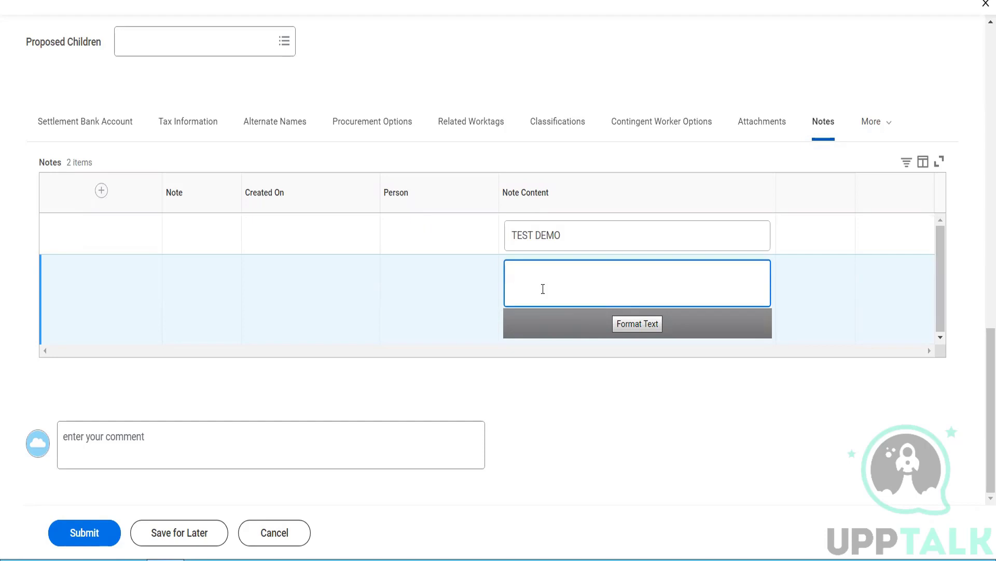
type("tEST")
key("ctrl+a")
key("BackSpace")
type("Tet")
key("BackSpace")
type("st Dem")
key("BackSpace")
type("mo2")
Step: Submit the supplier change and read the error requiring one Primary email
left_click(95, 539)
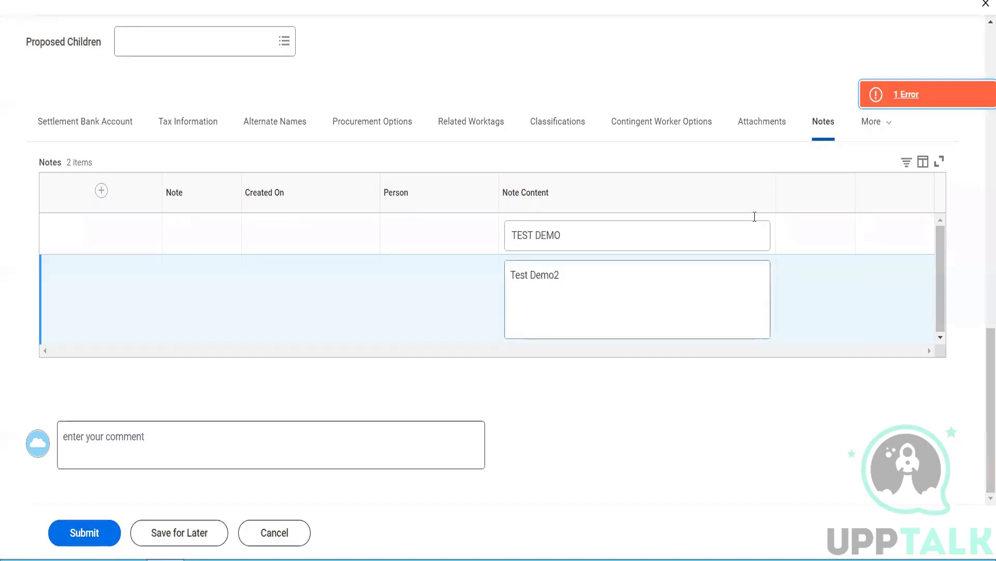
left_click(903, 99)
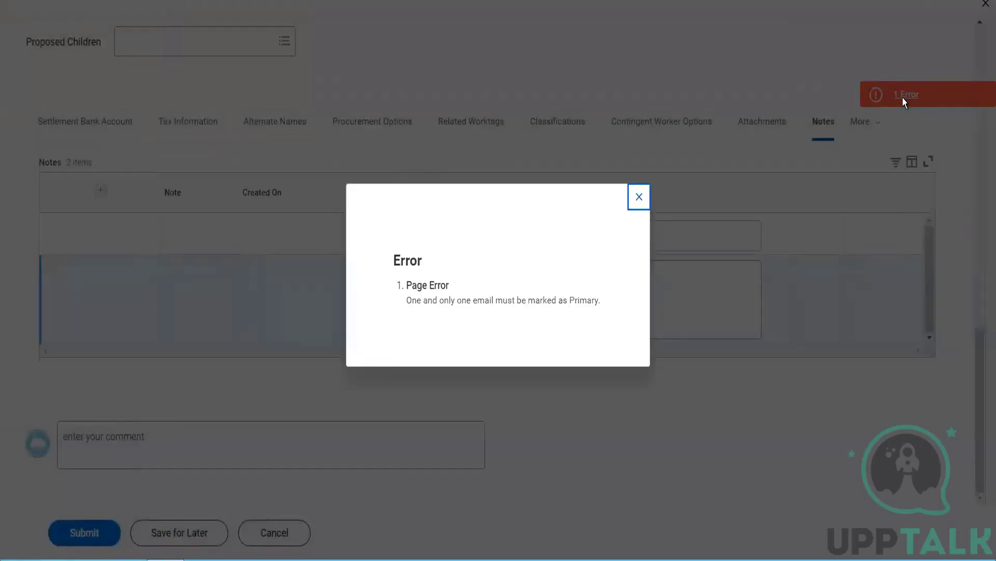
left_click(638, 199)
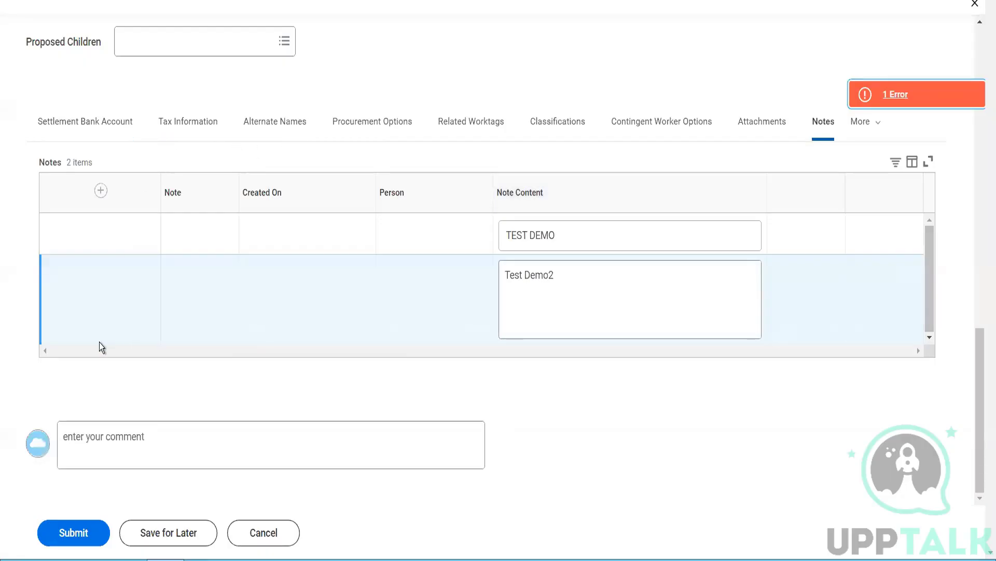
Step: Show the Settlement Bank Account section and open the More sections list
scroll(269, 229, "up", 3)
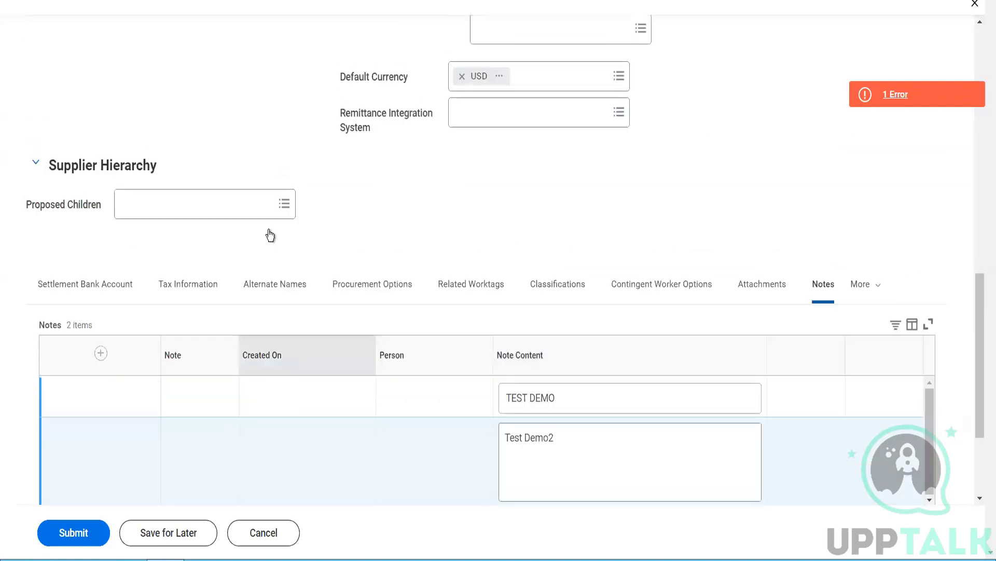
left_click(105, 289)
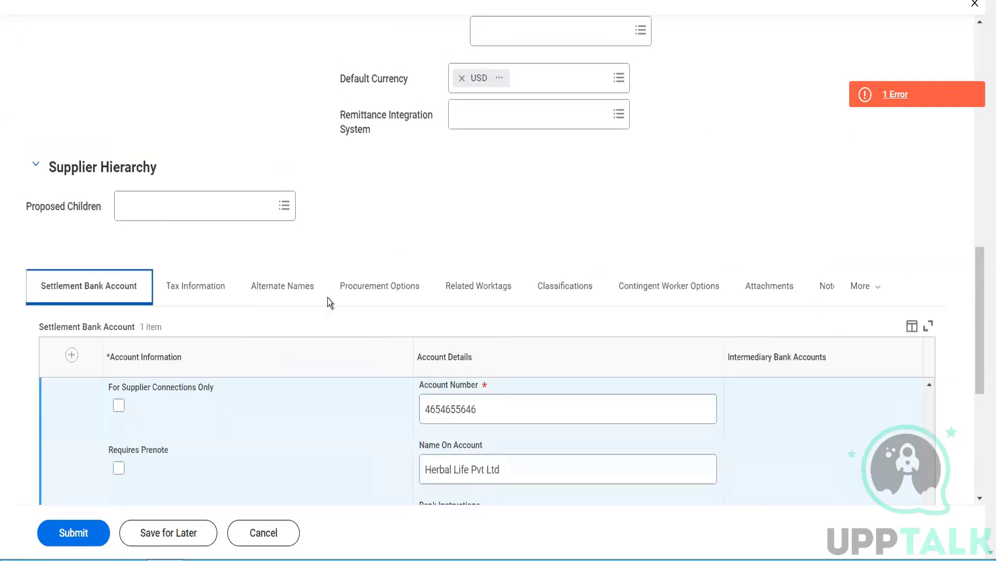
right_click(872, 287)
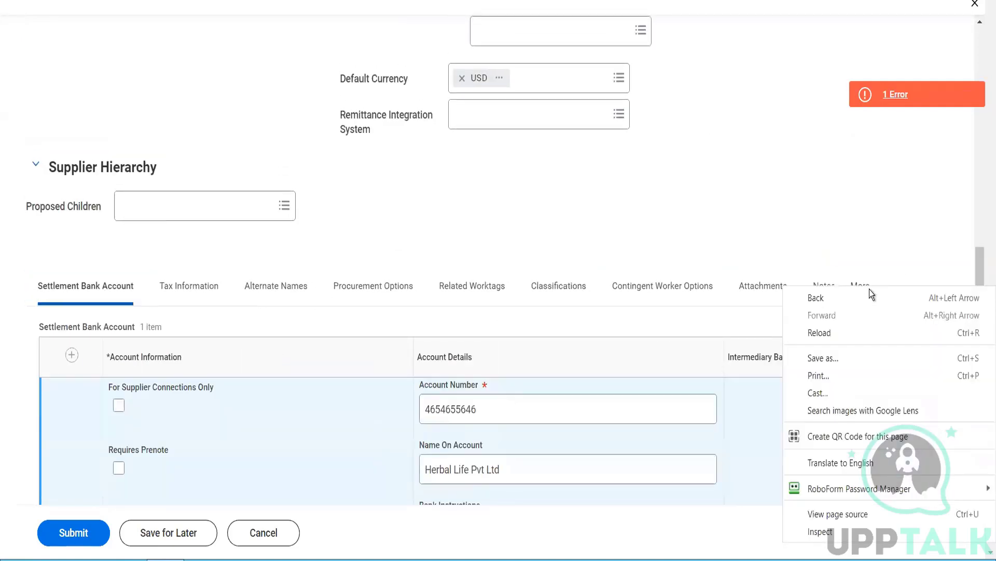
left_click(833, 227)
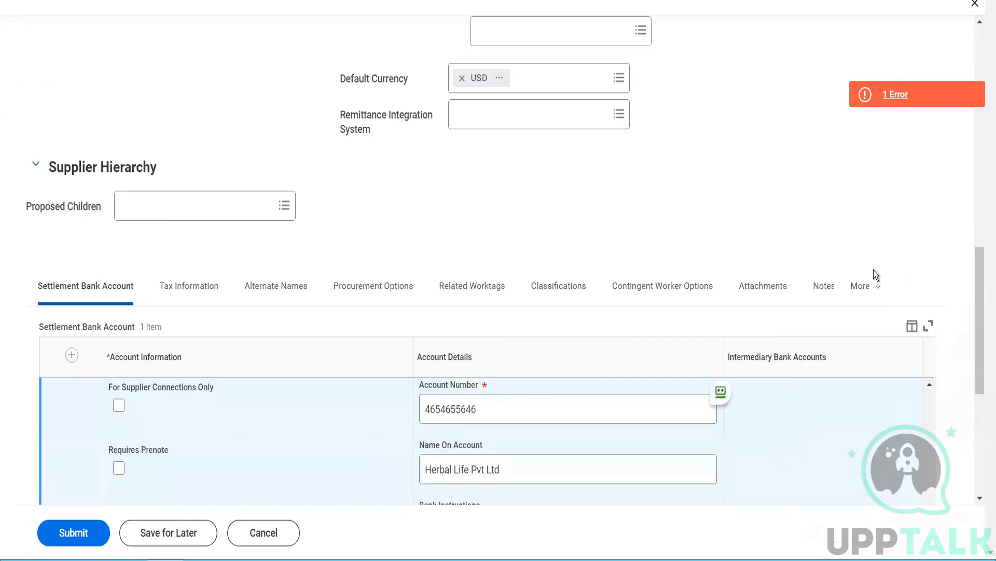
left_click(871, 286)
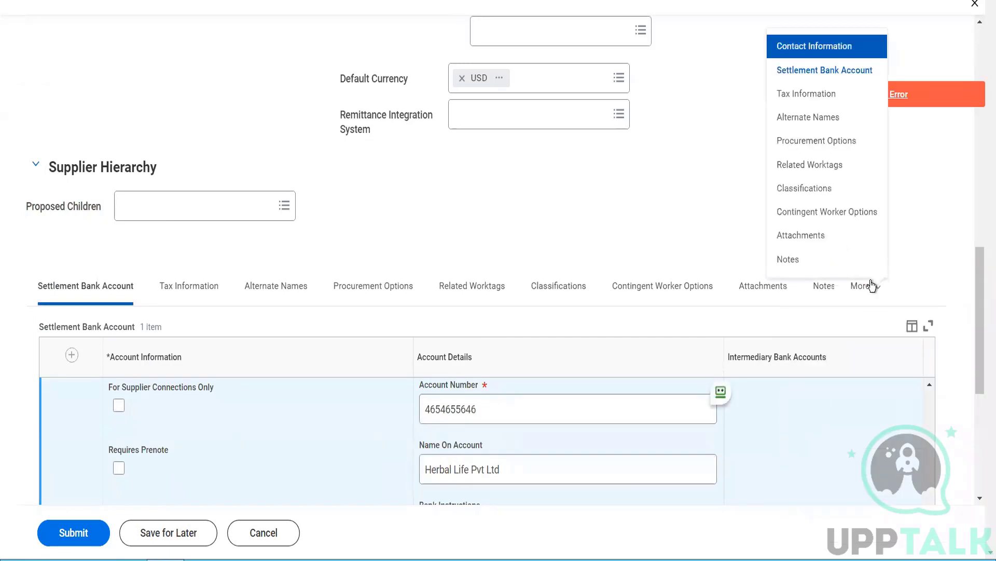
Step: Mark the business email as Primary in Contact Information and submit the Herbal Life Pvt Ltd change
left_click(814, 55)
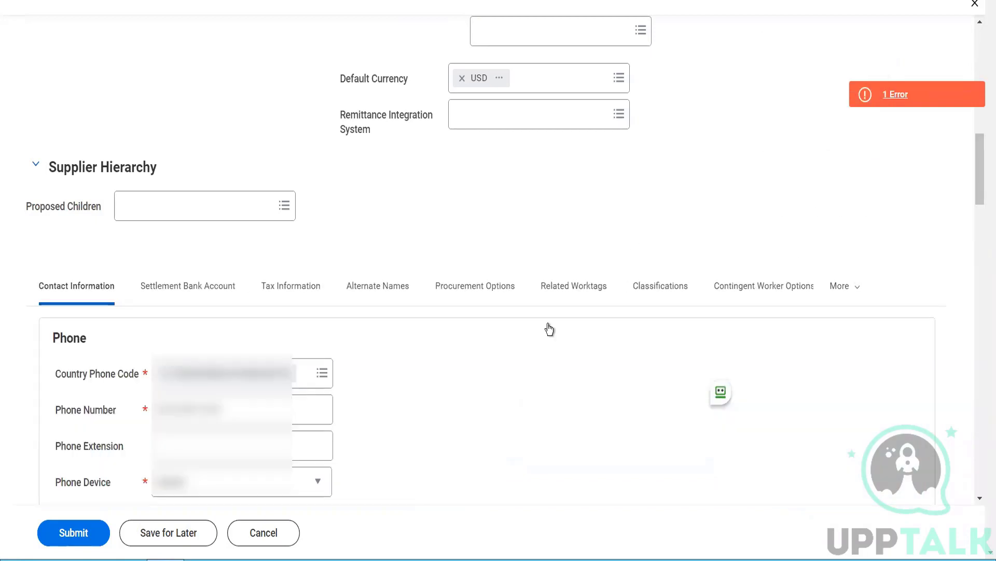
scroll(547, 327, "down", 5)
scroll(263, 323, "down", 5)
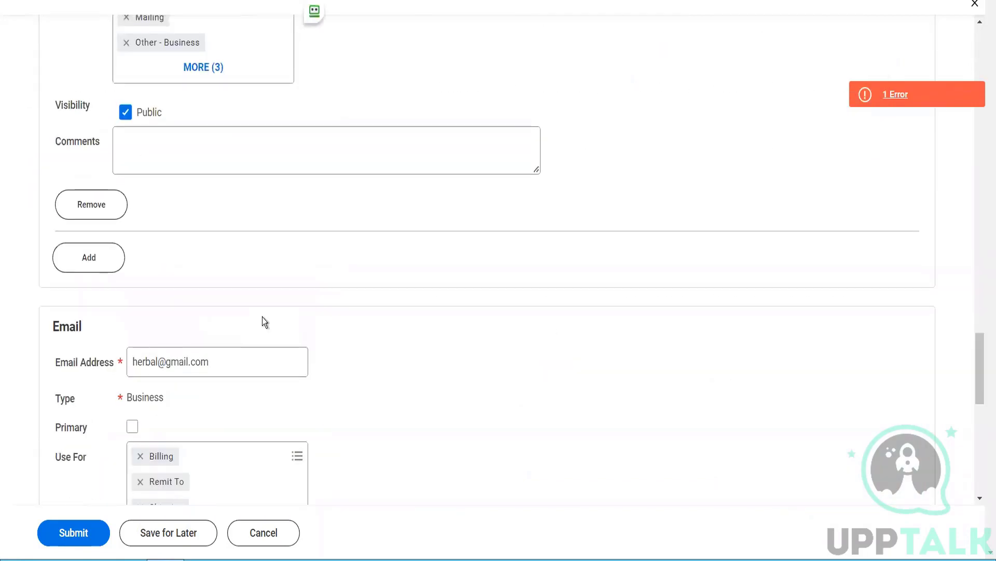
left_click(132, 426)
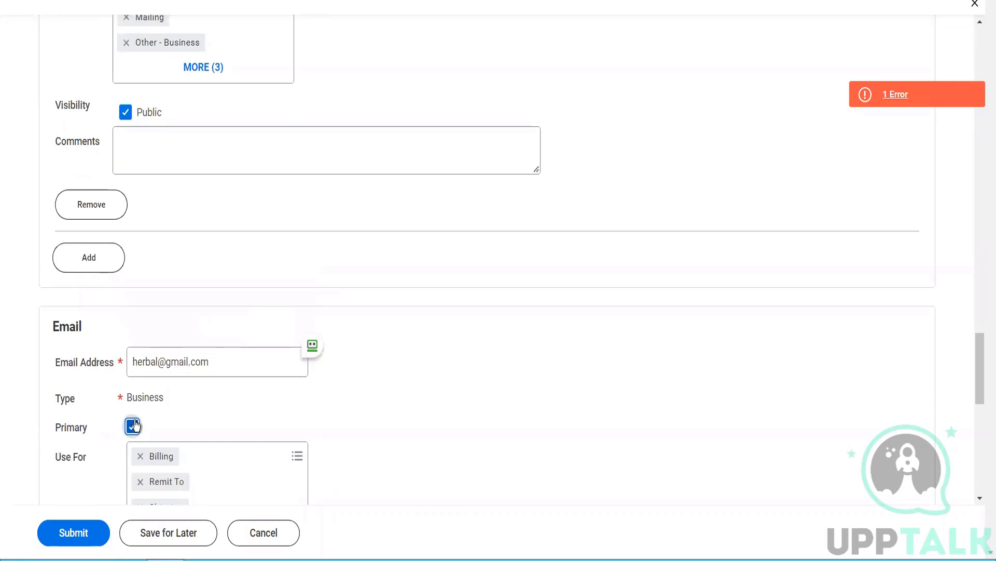
left_click(58, 541)
scroll(227, 475, "down", 2)
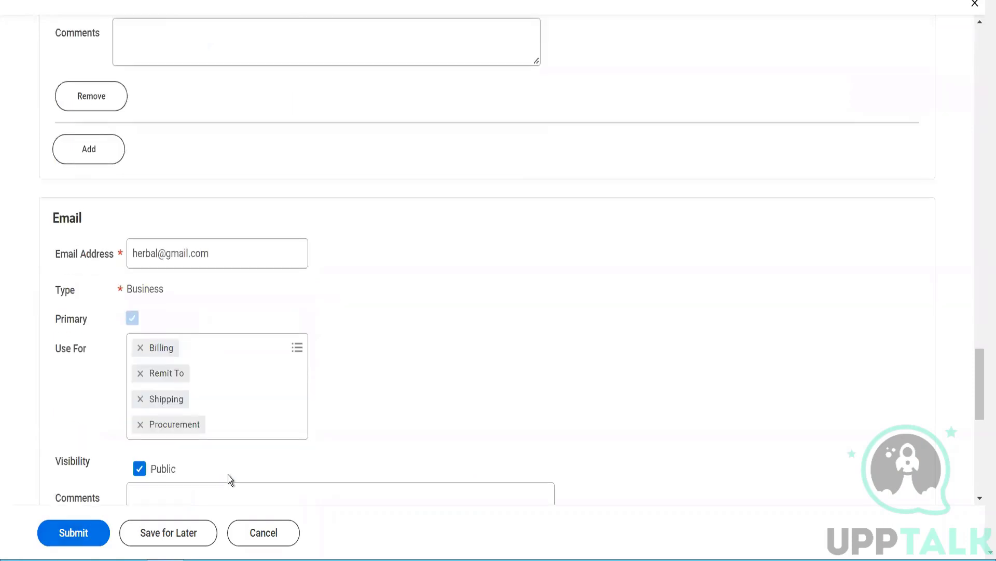
left_click(65, 524)
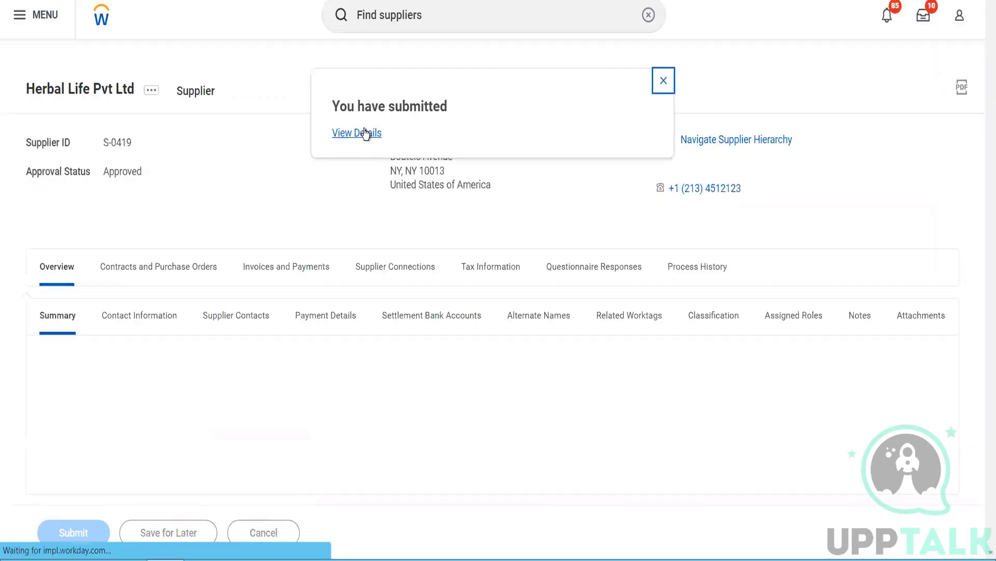
Step: Go from the submission details to the Herbal Life Pvt Ltd supplier profile
left_click(363, 133)
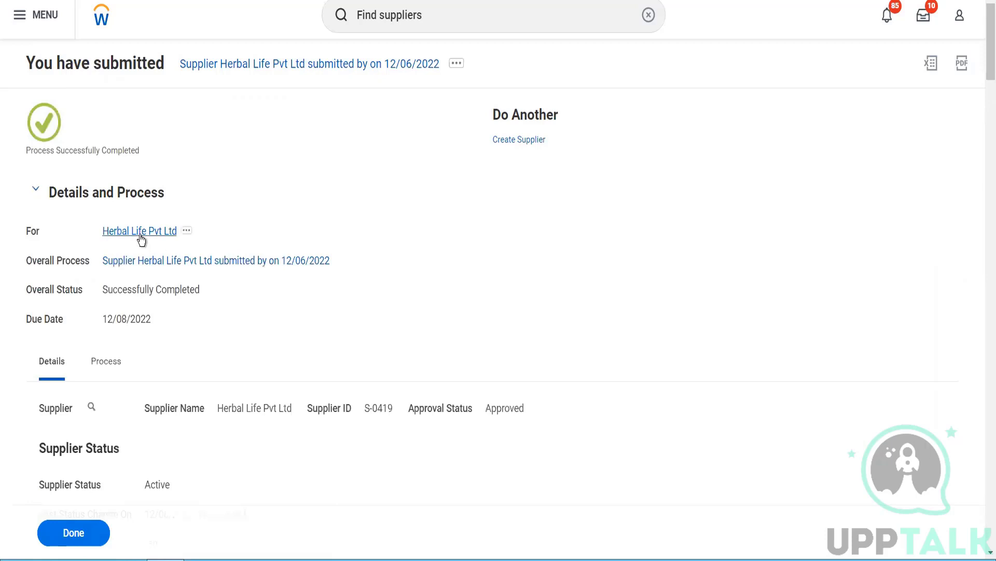
left_click(140, 231)
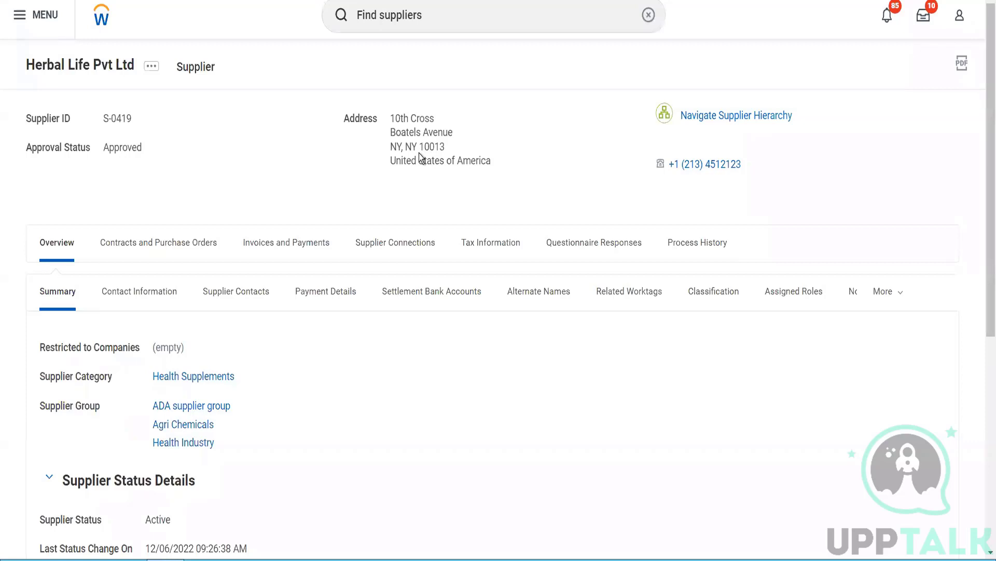
Step: Review Payment Details: Net 4 Days terms, Cash, Check, Direct Deposit accepted, default Cash, USD
left_click(322, 240)
scroll(229, 269, "down", 3)
mouse_move(228, 269)
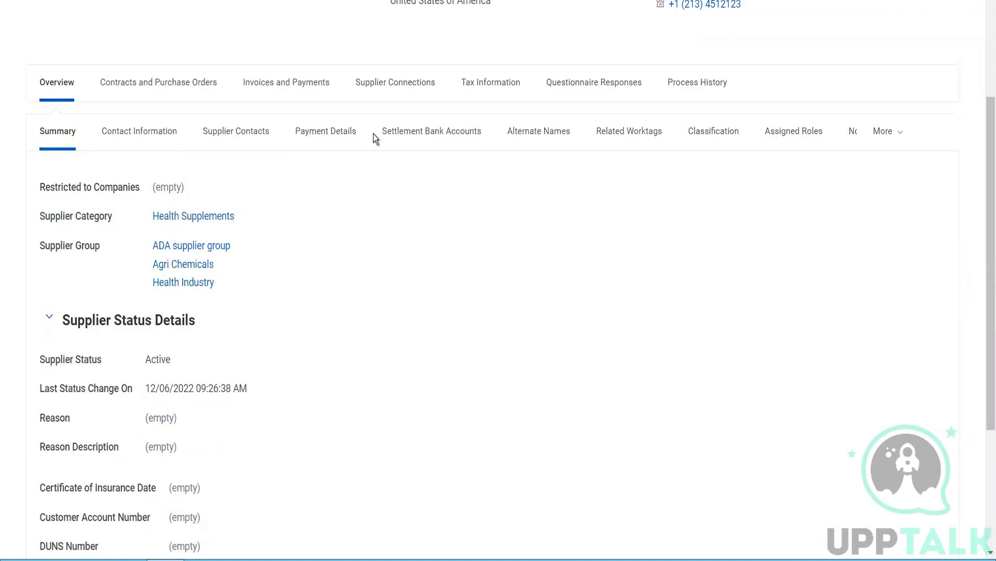
left_click(341, 134)
scroll(282, 171, "down", 3)
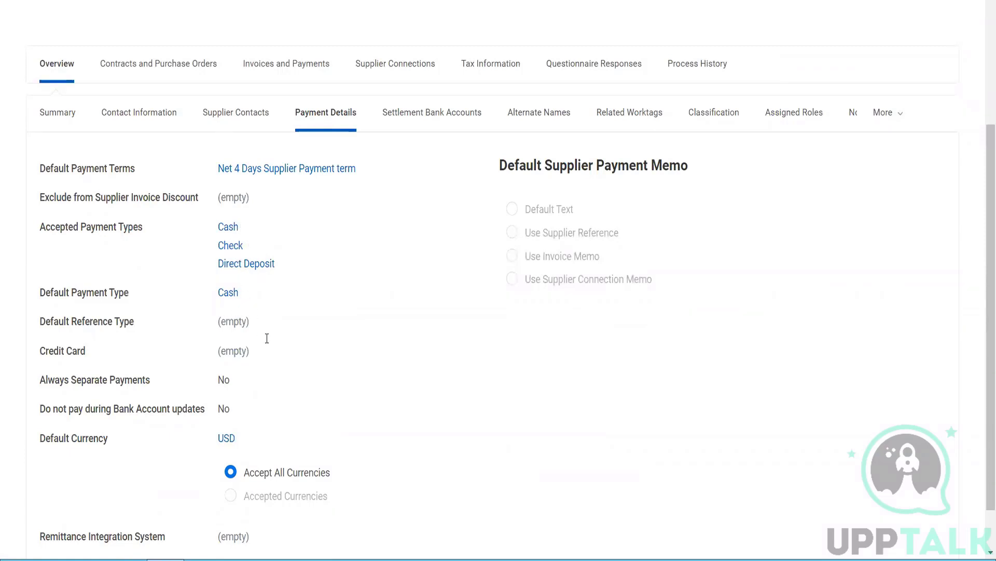
scroll(275, 347, "up", 4)
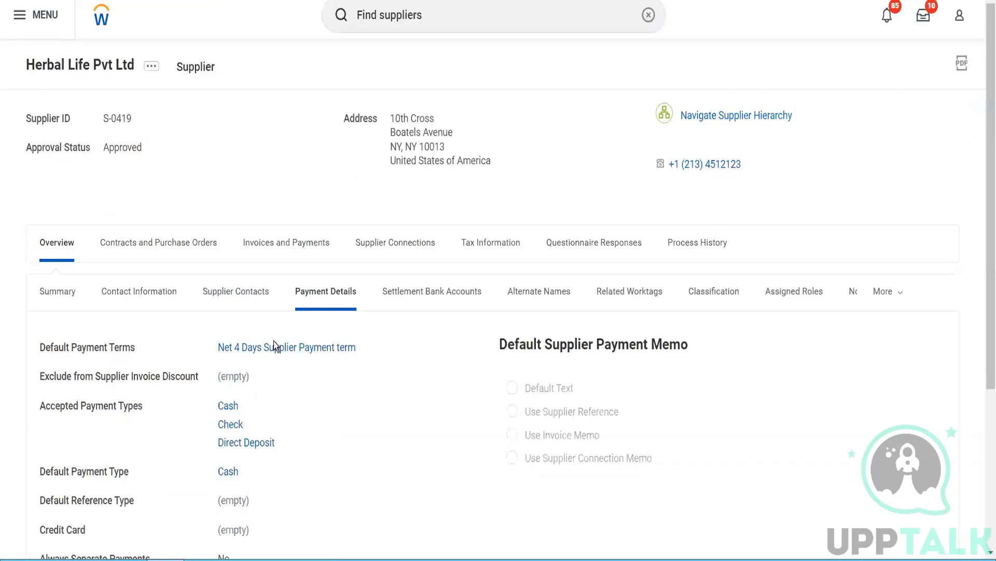